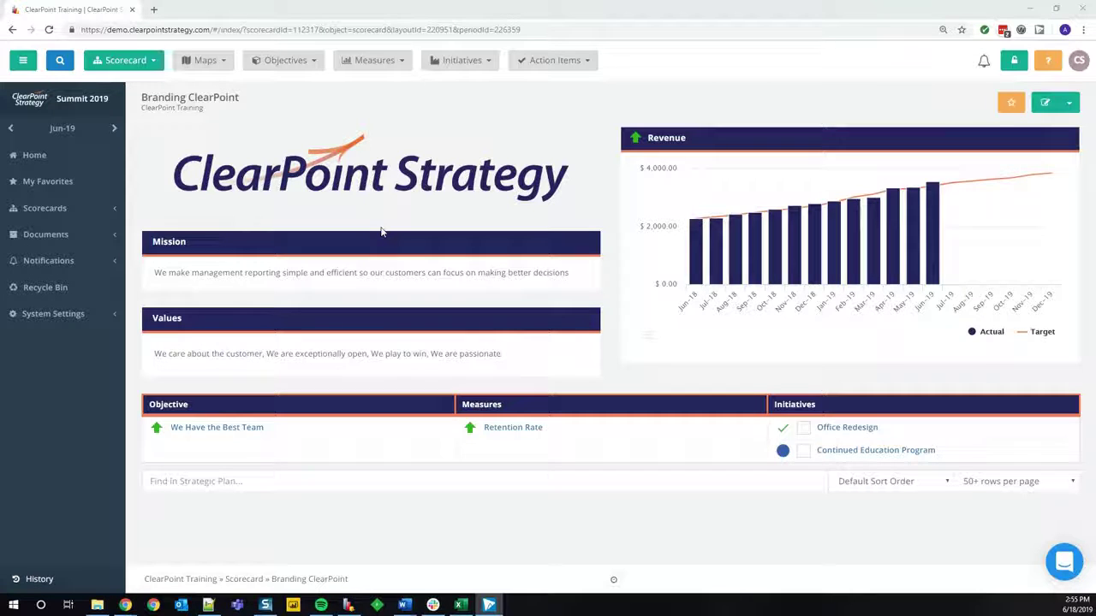
Sign in to the ClearPoint Data Loader and open the Citizen Satisfaction Survey upload package's mapping definitions, using the ClearPoint Training scorecard.
left_click(352, 605)
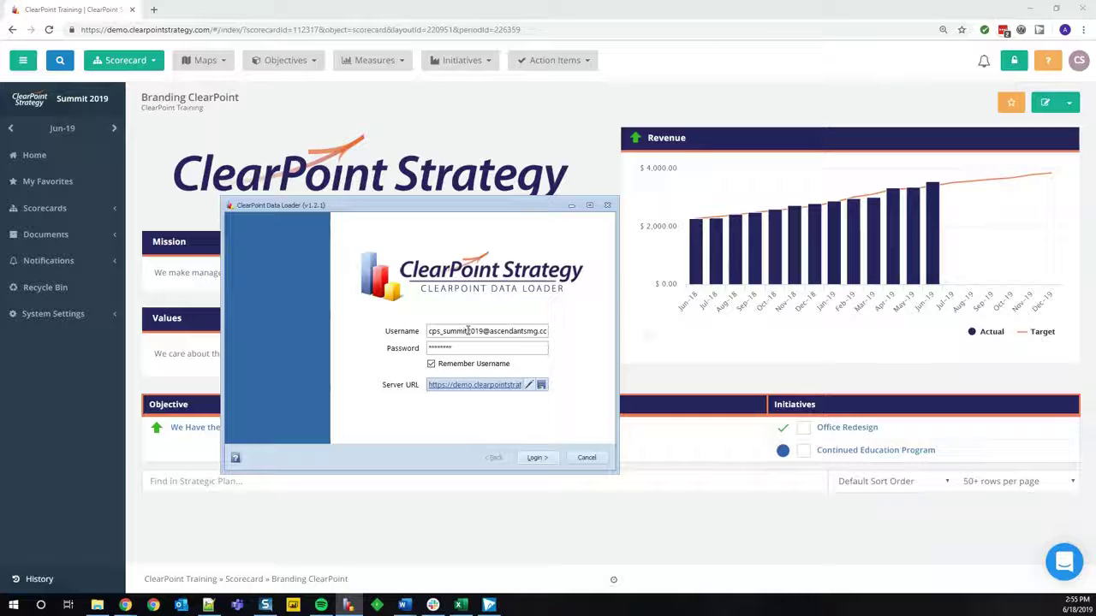
left_click(536, 458)
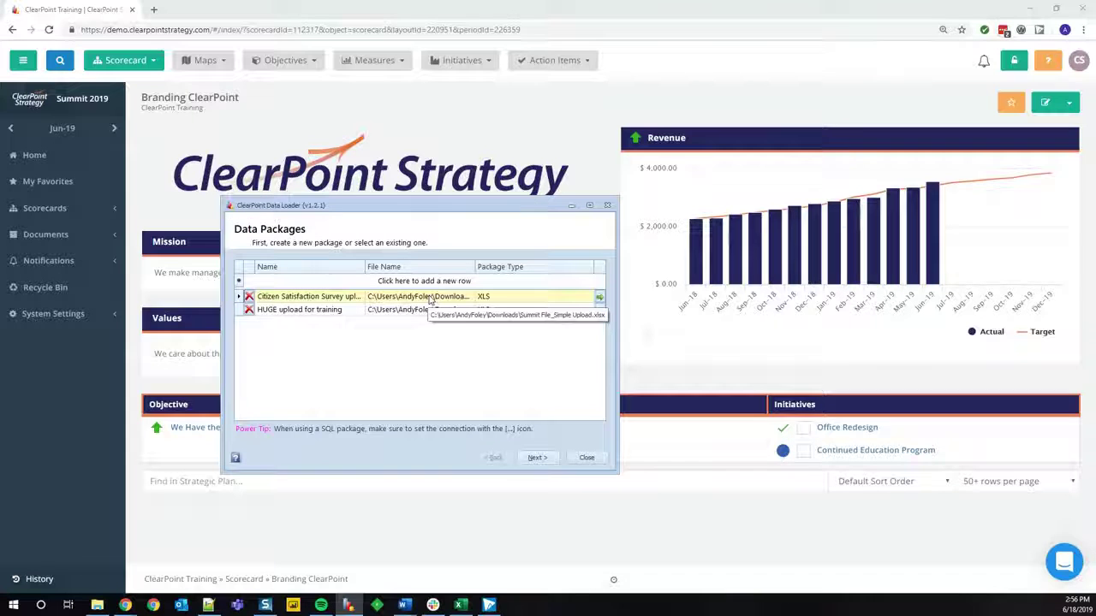
left_click(536, 457)
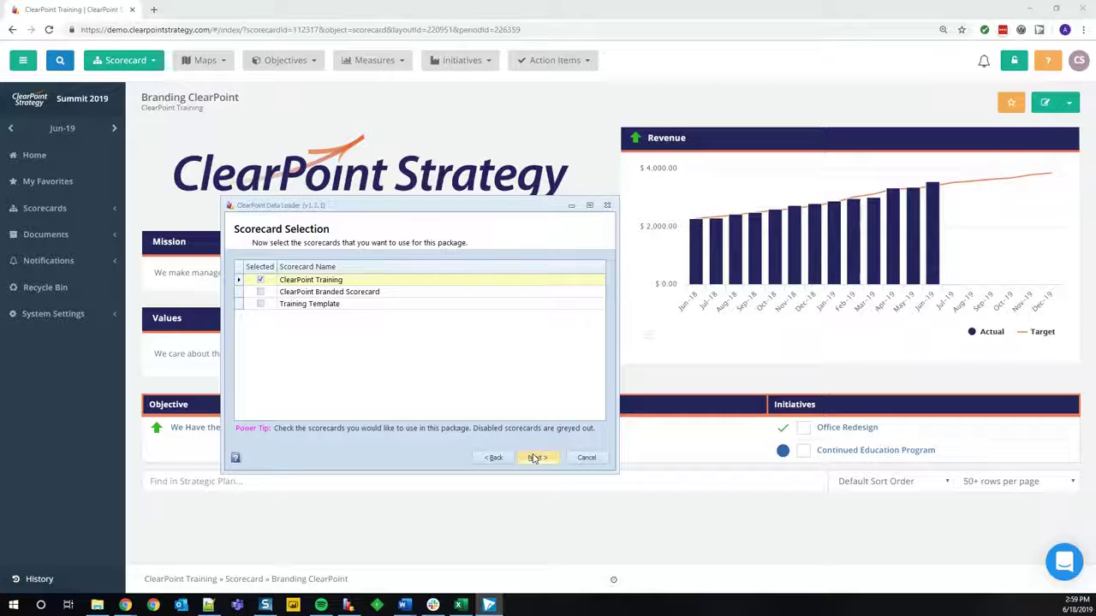
left_click(535, 458)
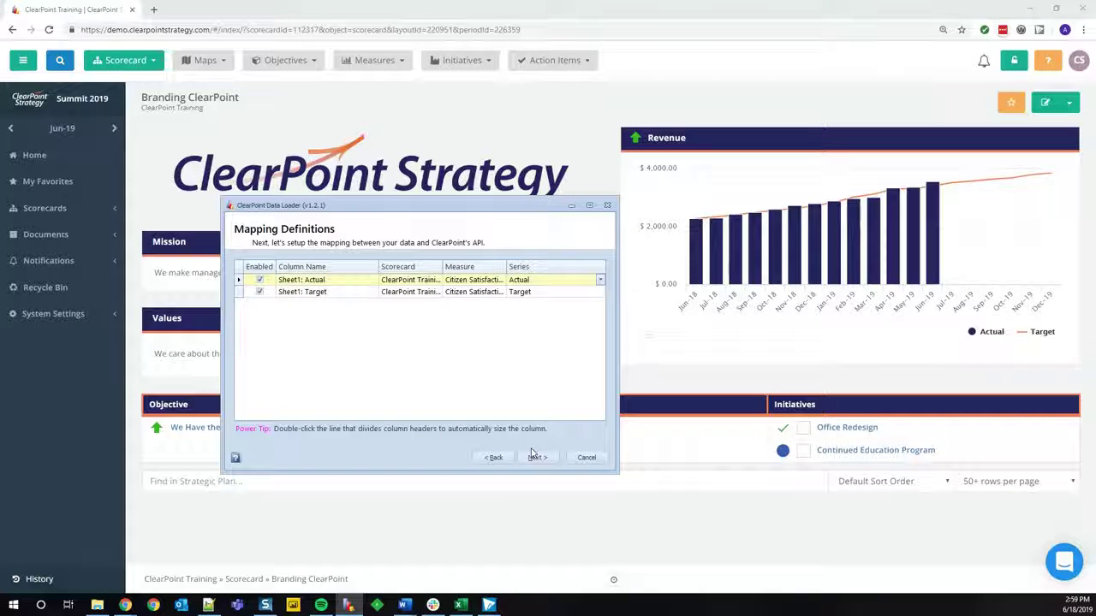
Switch to the Excel source workbook and examine how its Period, Actual and Target columns are laid out, returning to the Data Loader when done.
left_click(462, 605)
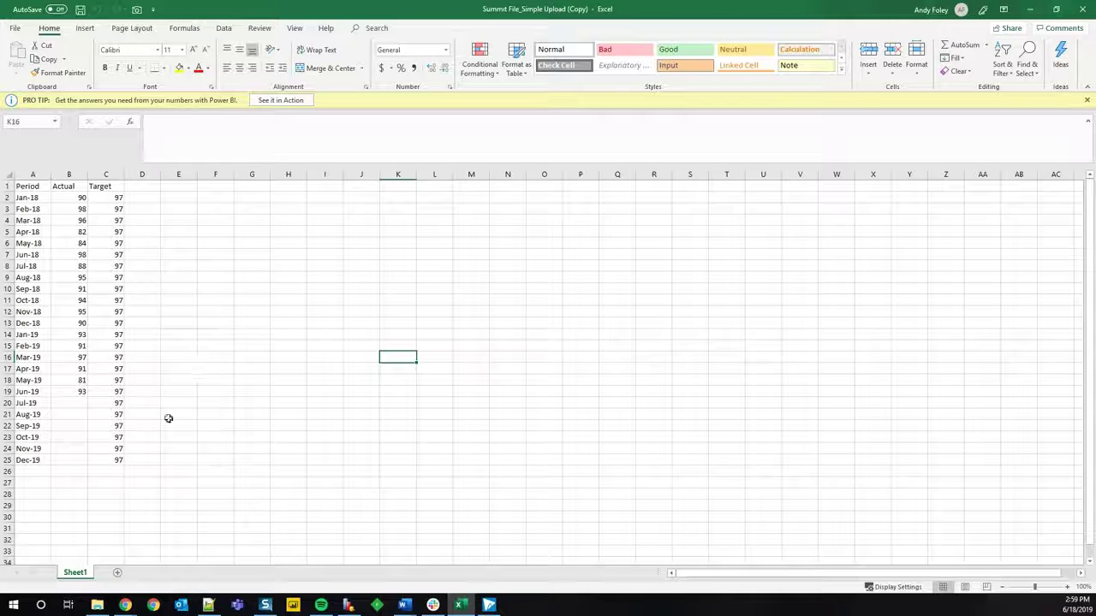
left_click(146, 463)
left_click_drag(33, 186, 36, 460)
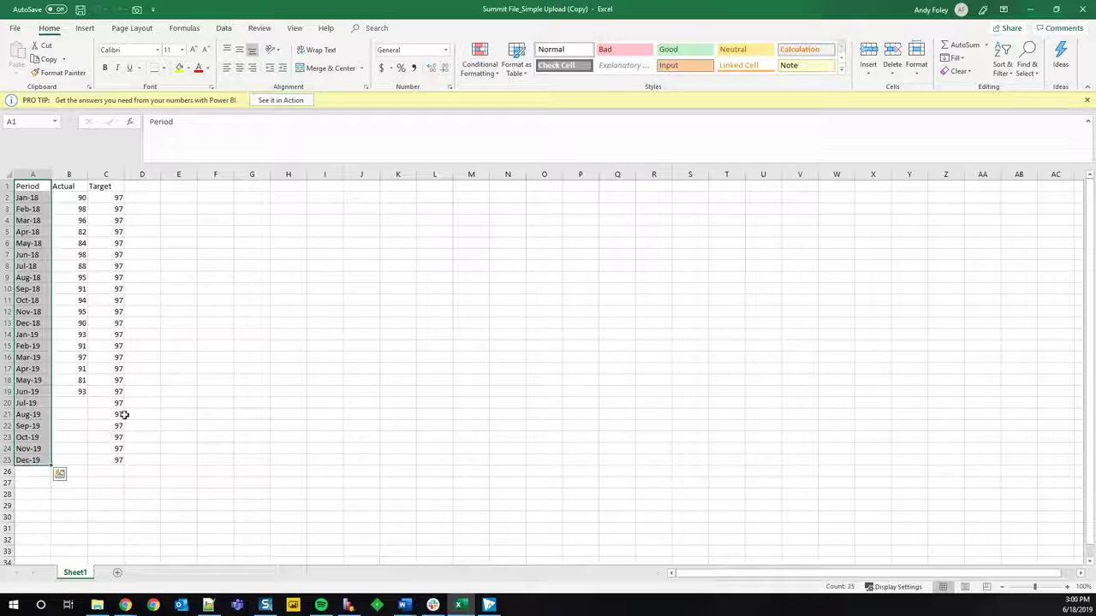
left_click(74, 185)
left_click(106, 186)
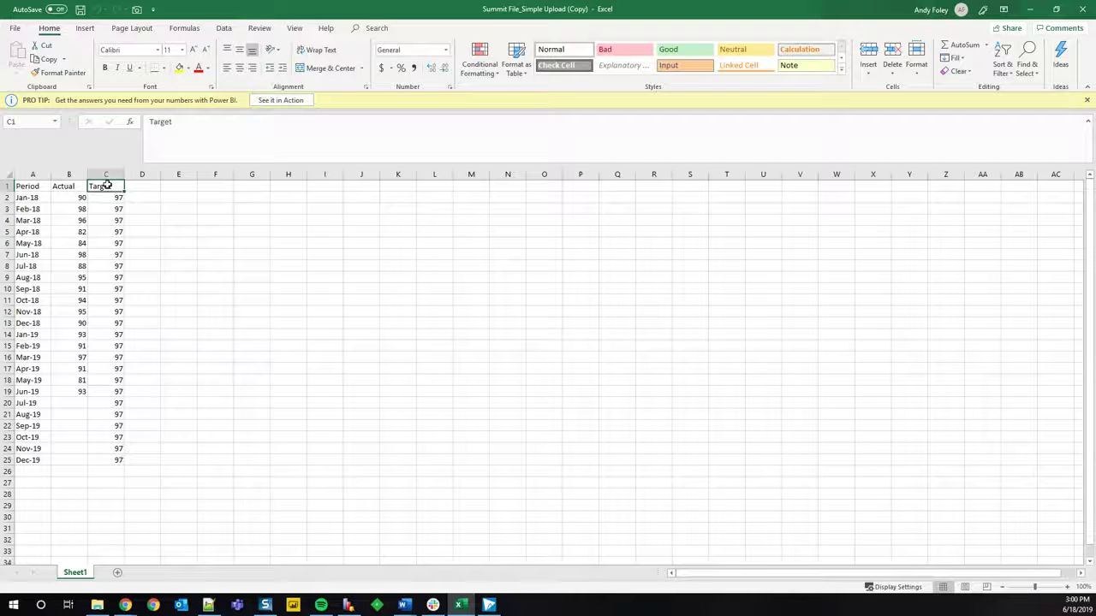
left_click(156, 188)
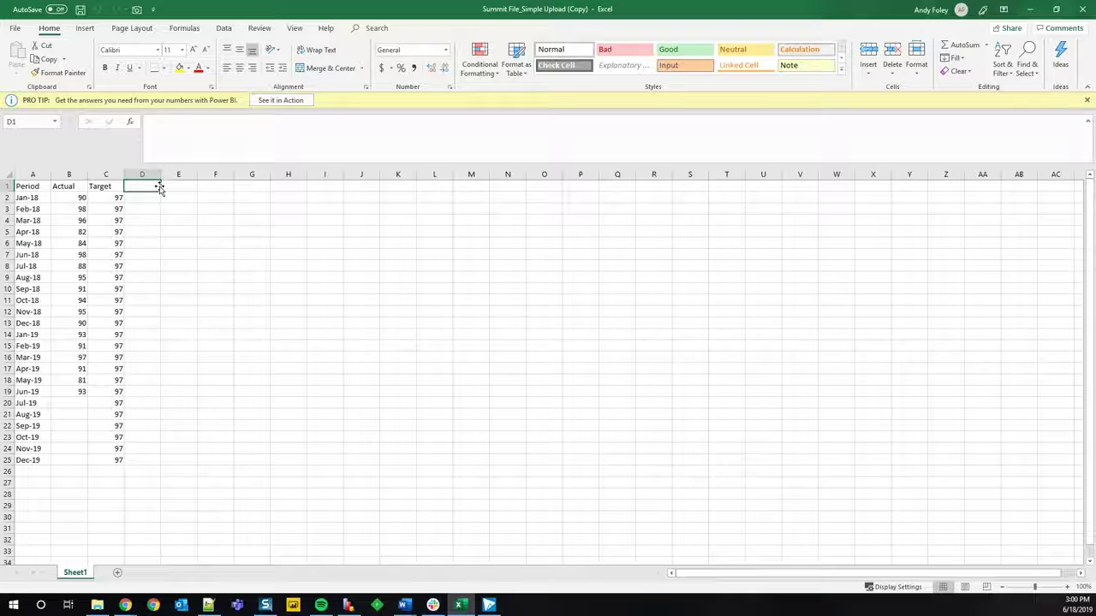
left_click(174, 189)
left_click(214, 188)
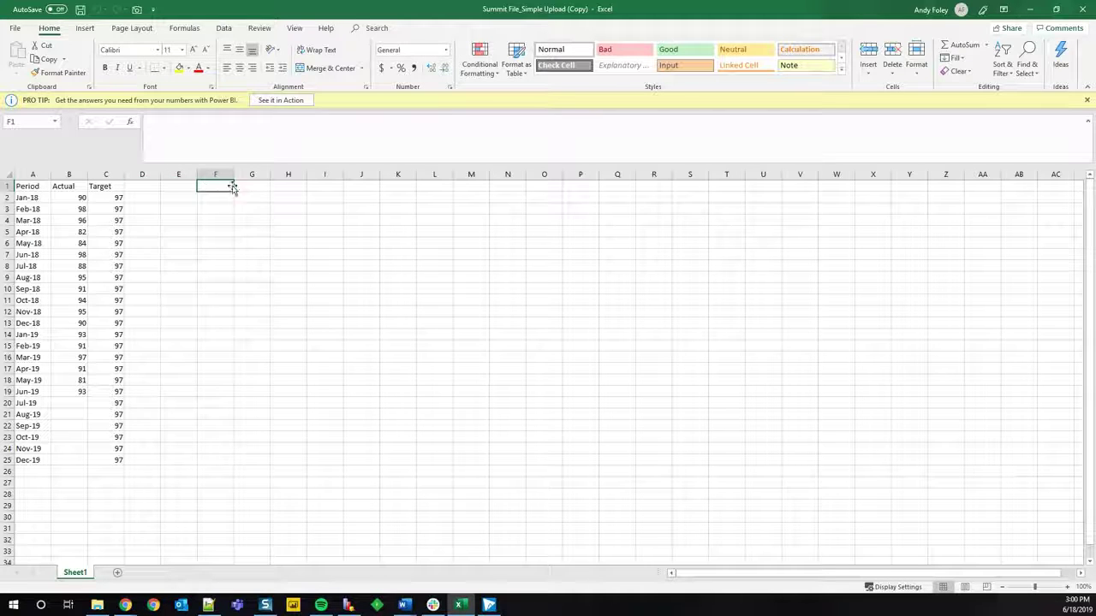
left_click(251, 190)
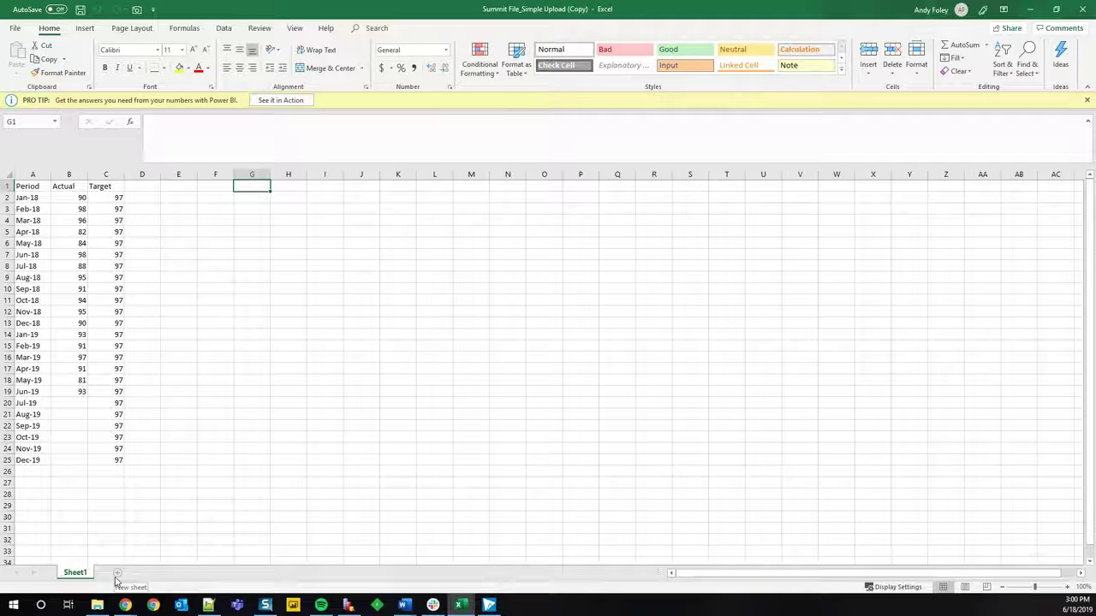
left_click_drag(70, 184, 94, 468)
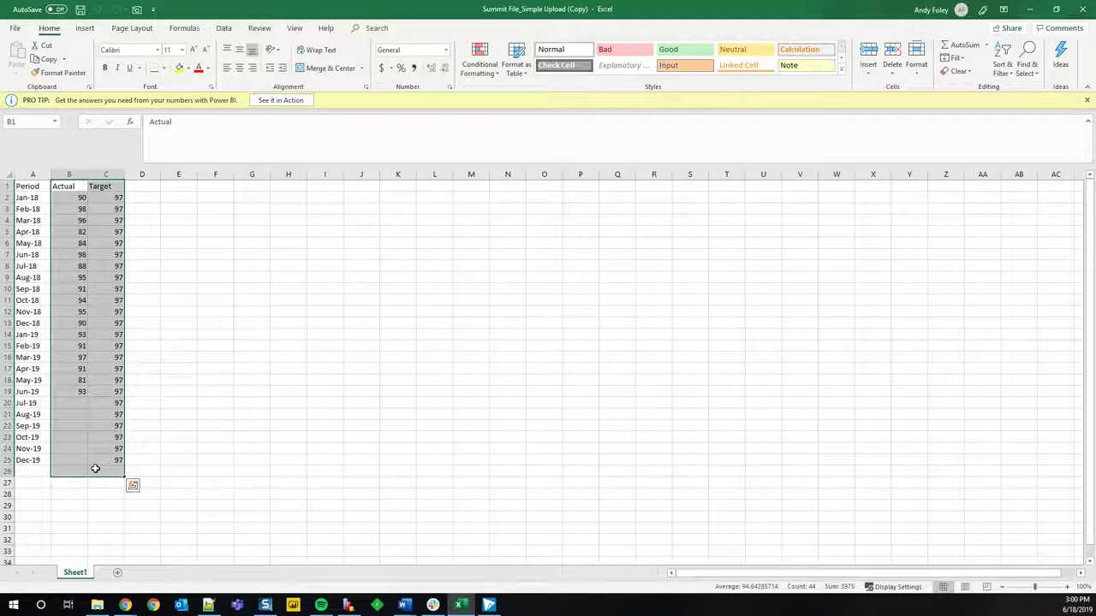
left_click(1029, 9)
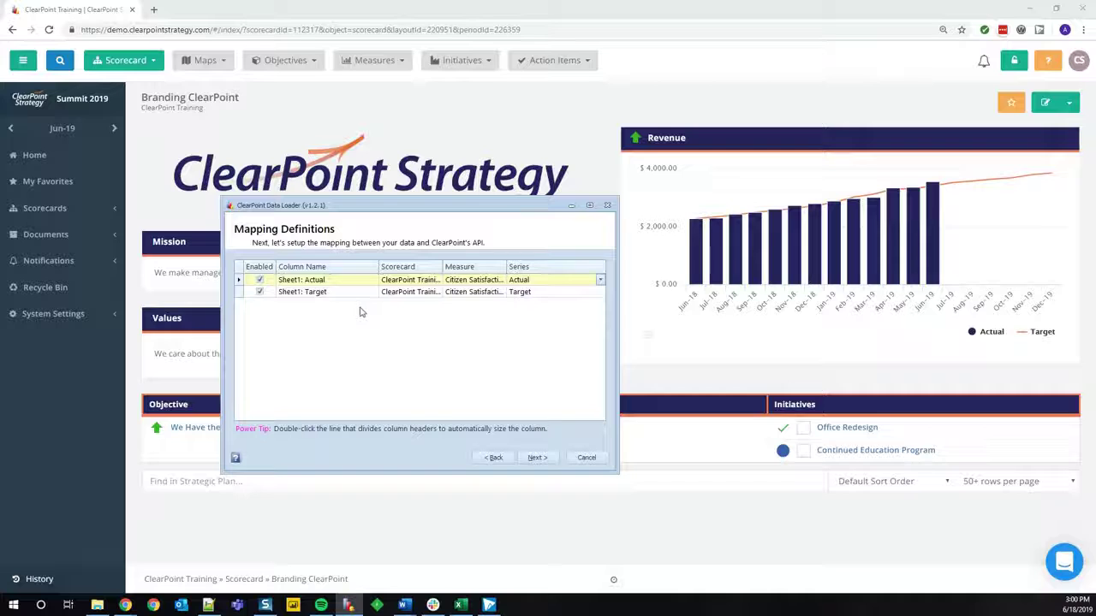
Accept the column mappings, preview the data for upload and continue to the package schedules.
left_click(539, 459)
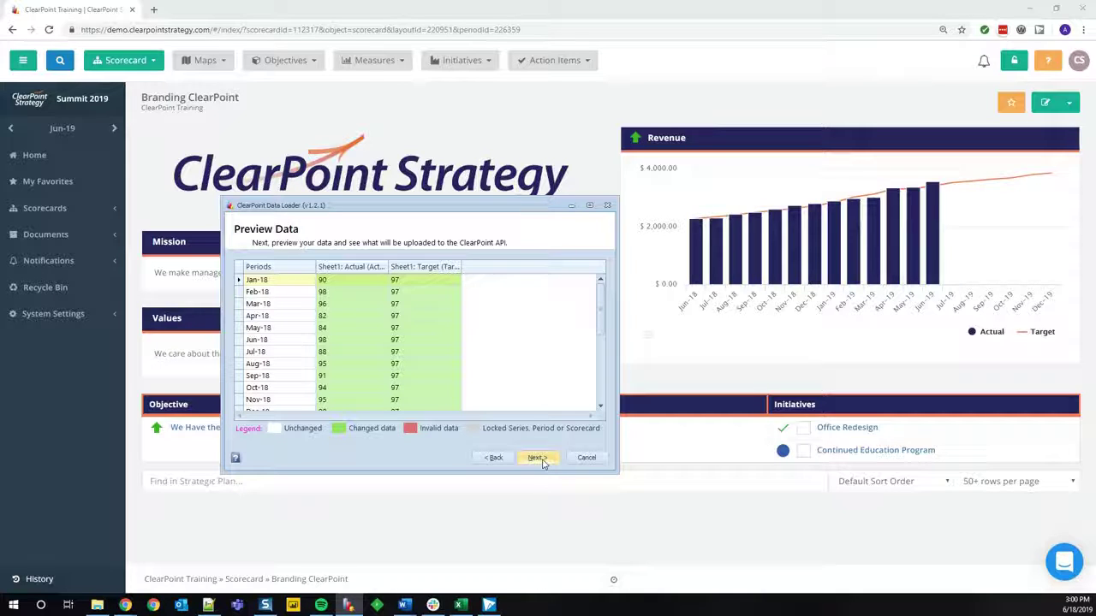
left_click(538, 458)
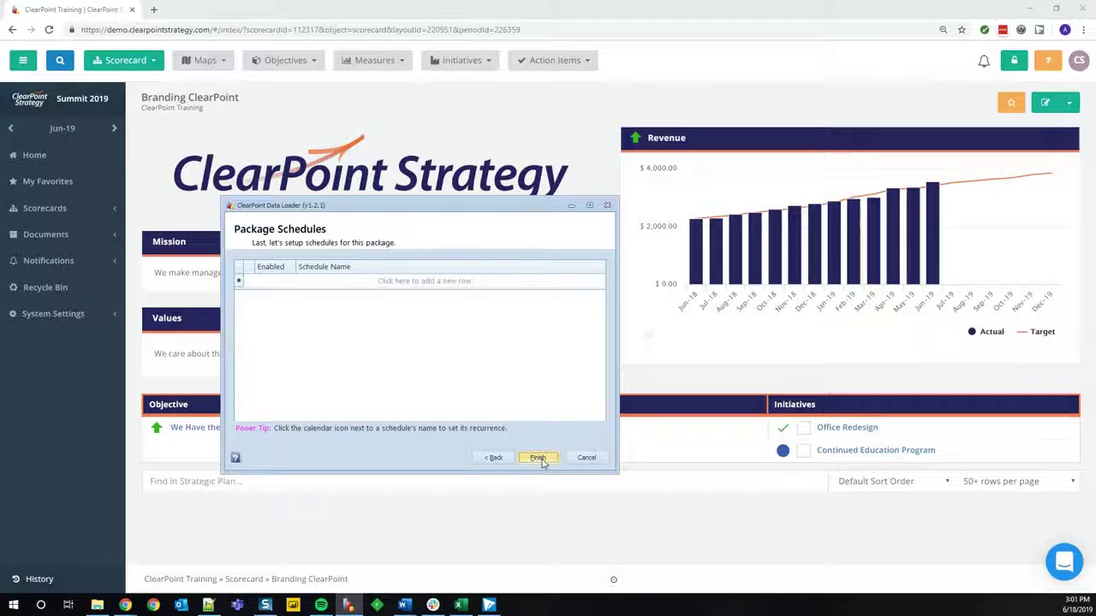
Try out an enabled package schedule with monthly recurrence and delete it again.
left_click(267, 282)
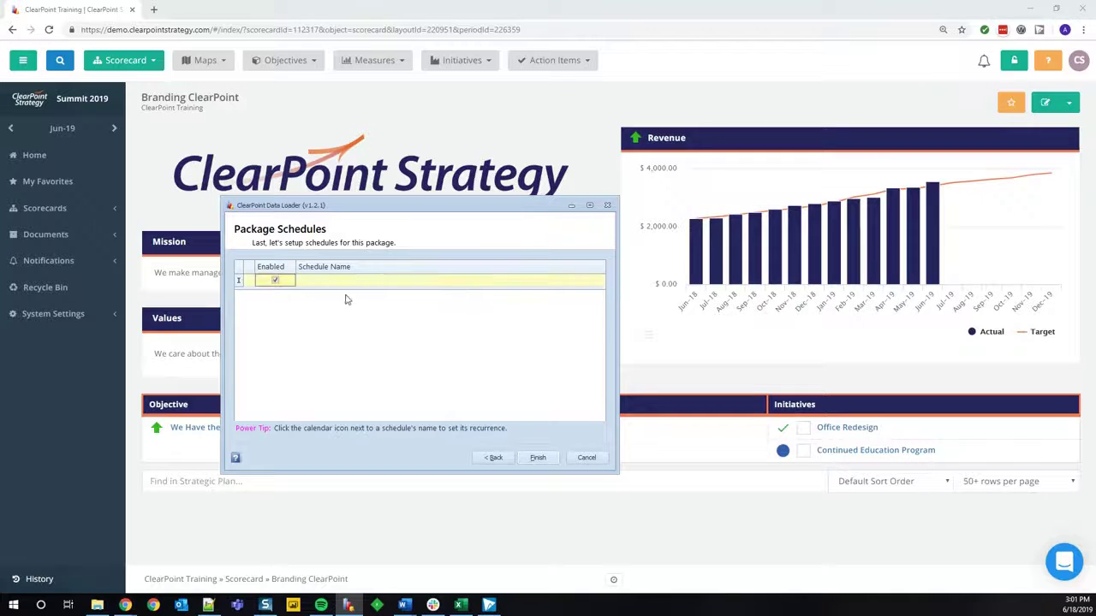
left_click(436, 281)
left_click(598, 281)
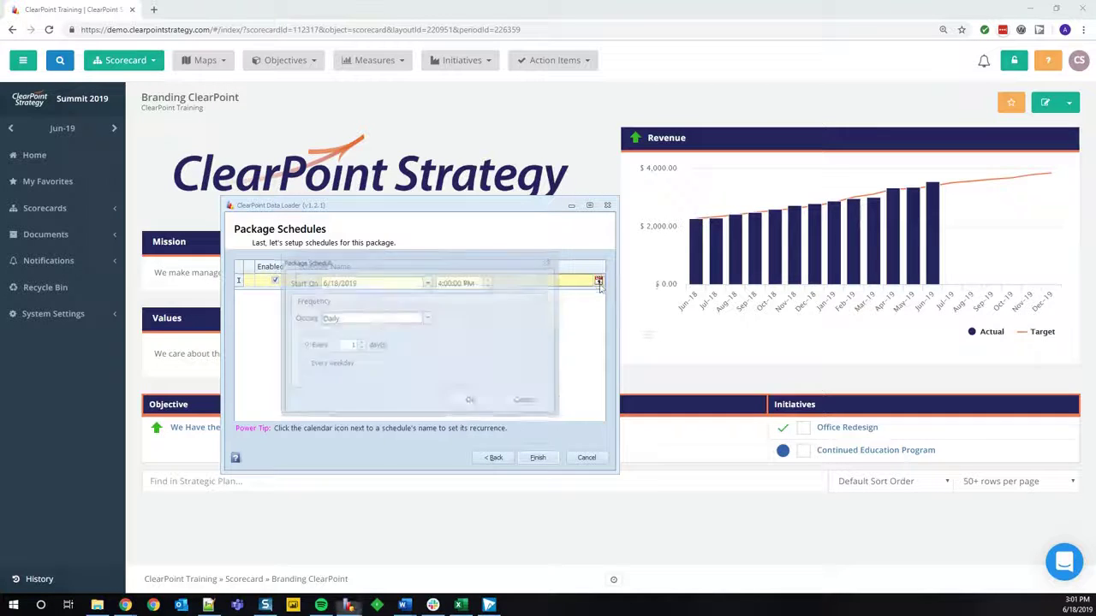
left_click(366, 318)
left_click(370, 352)
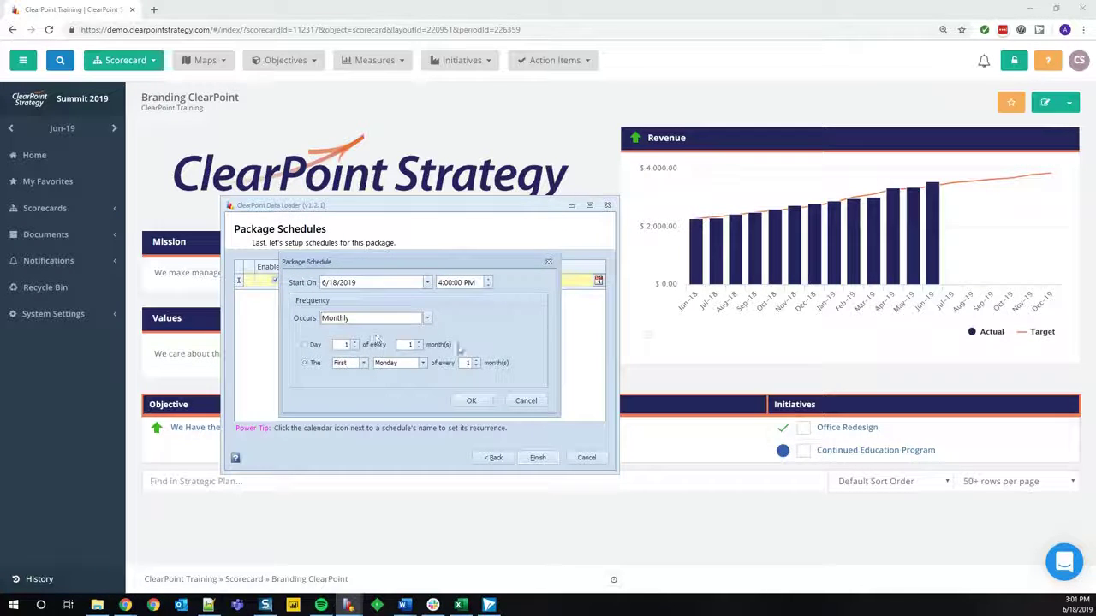
left_click(468, 400)
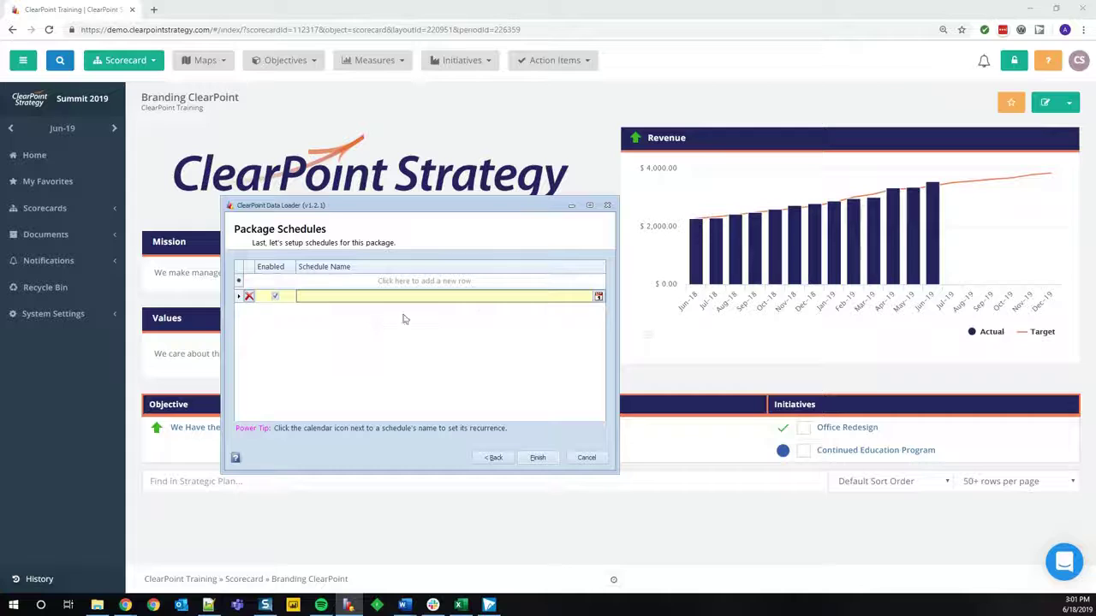
left_click(249, 295)
left_click(394, 354)
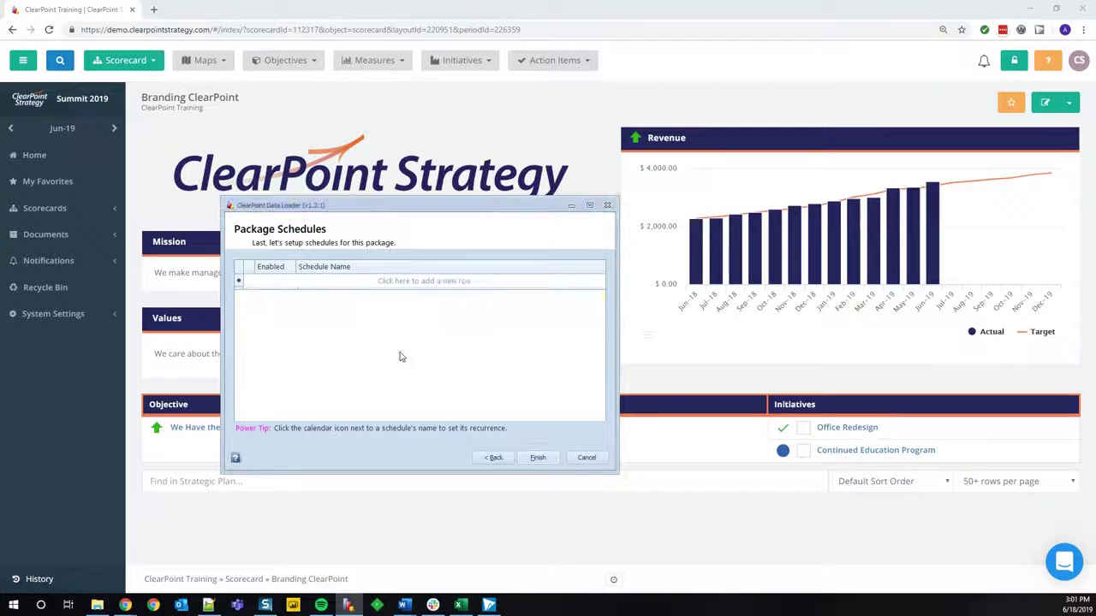
Finish setting up the data package without a schedule and acknowledge the run instructions.
left_click(536, 458)
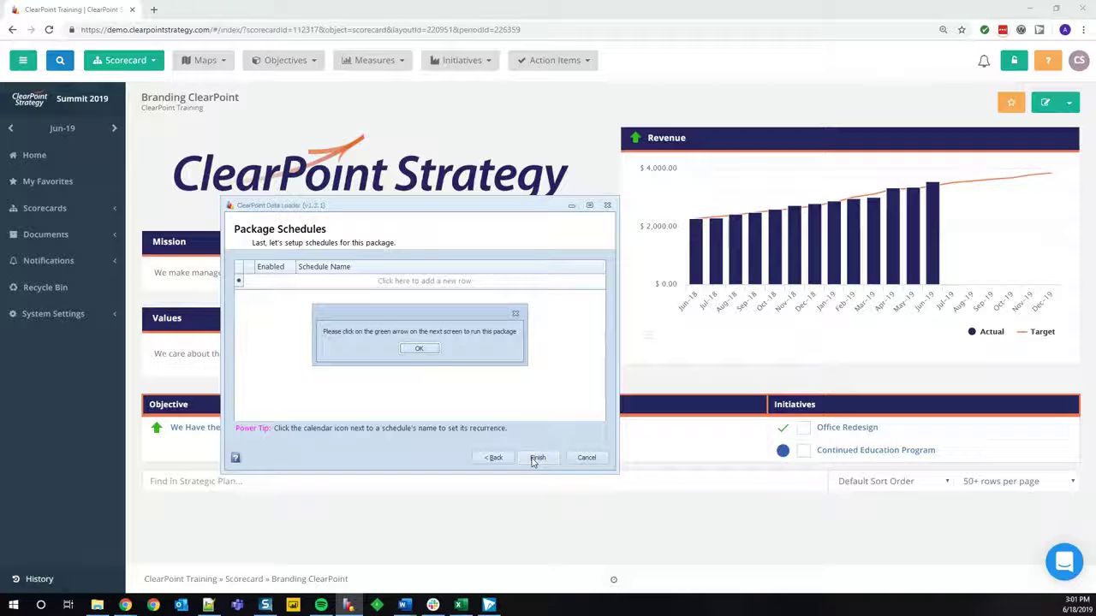
left_click(419, 348)
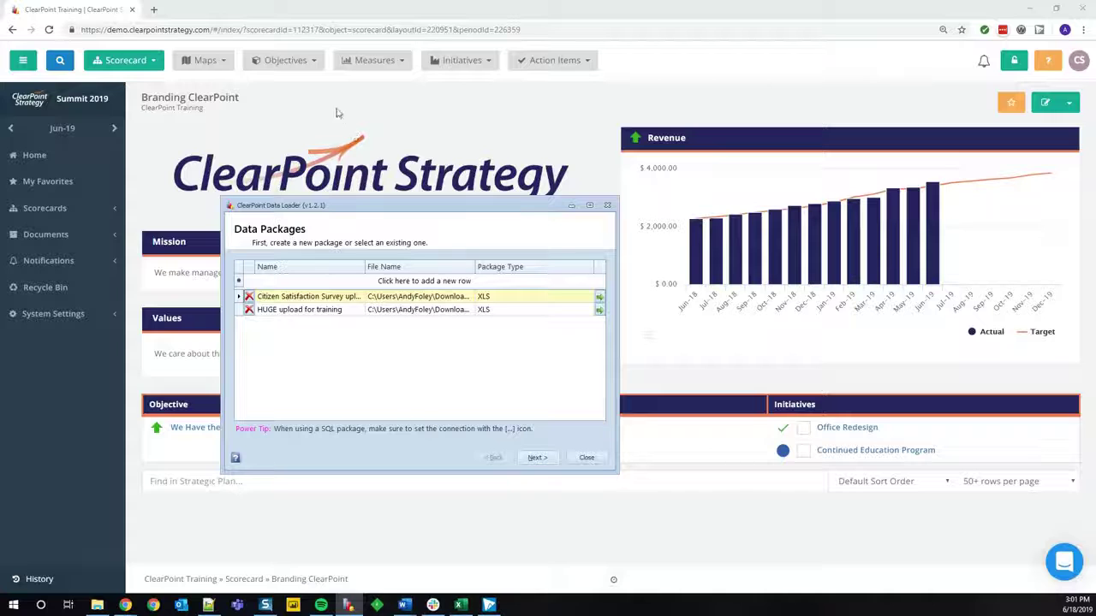
Switch to ClearPoint in the browser, open the Citizen Satisfaction Survey measure and inspect its chart and measure data table.
left_click(360, 99)
left_click(369, 62)
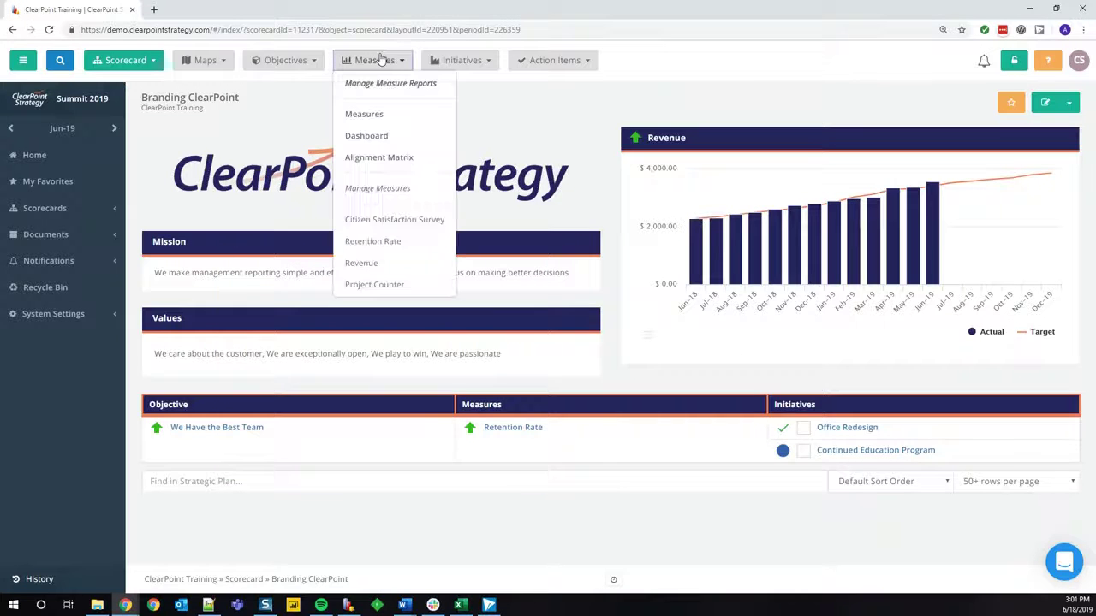
left_click(423, 222)
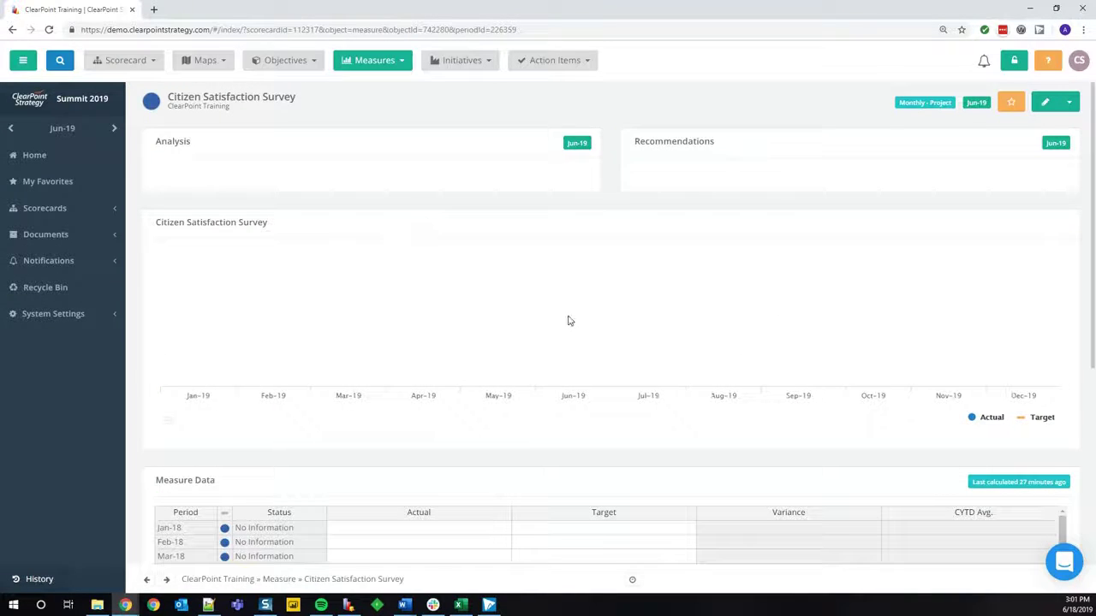
scroll(570, 321, "down", 3)
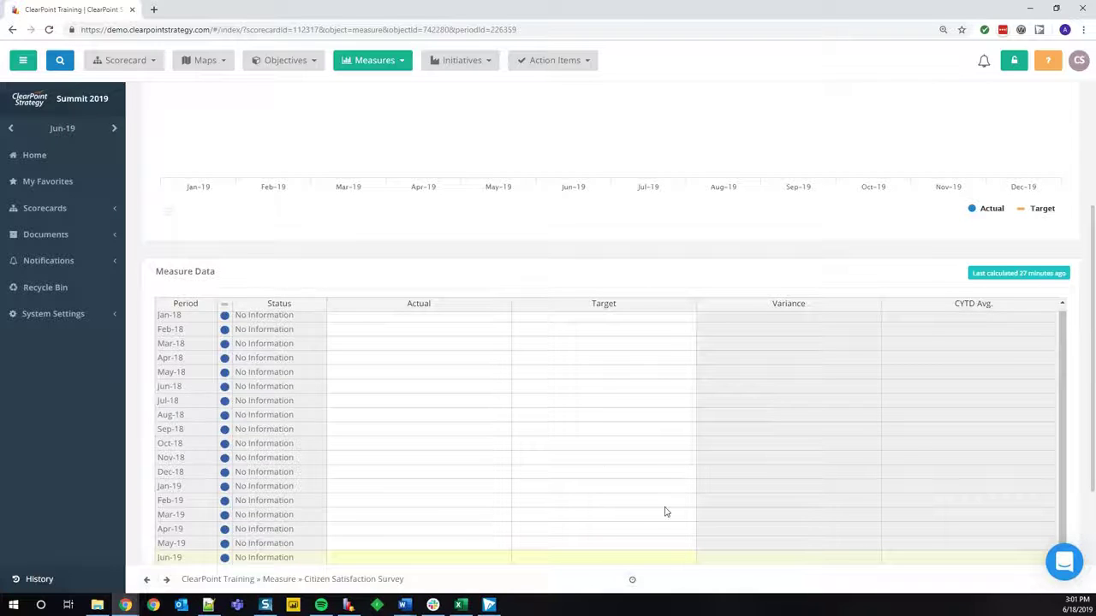
Switch back to the Data Loader and run the Citizen Satisfaction Survey upload package, confirming the run.
left_click(348, 605)
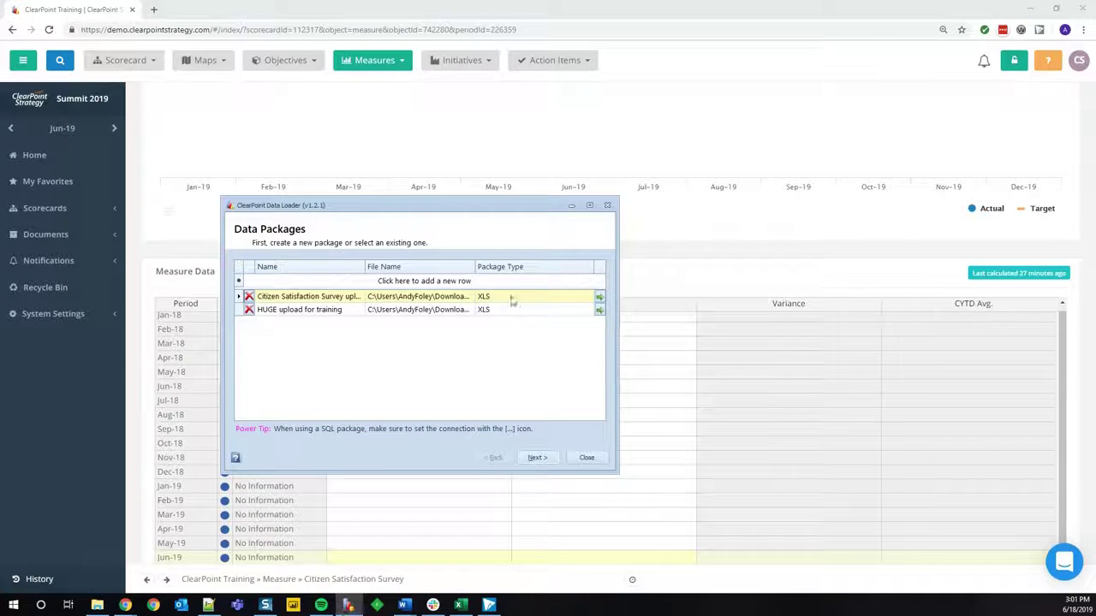
left_click(599, 296)
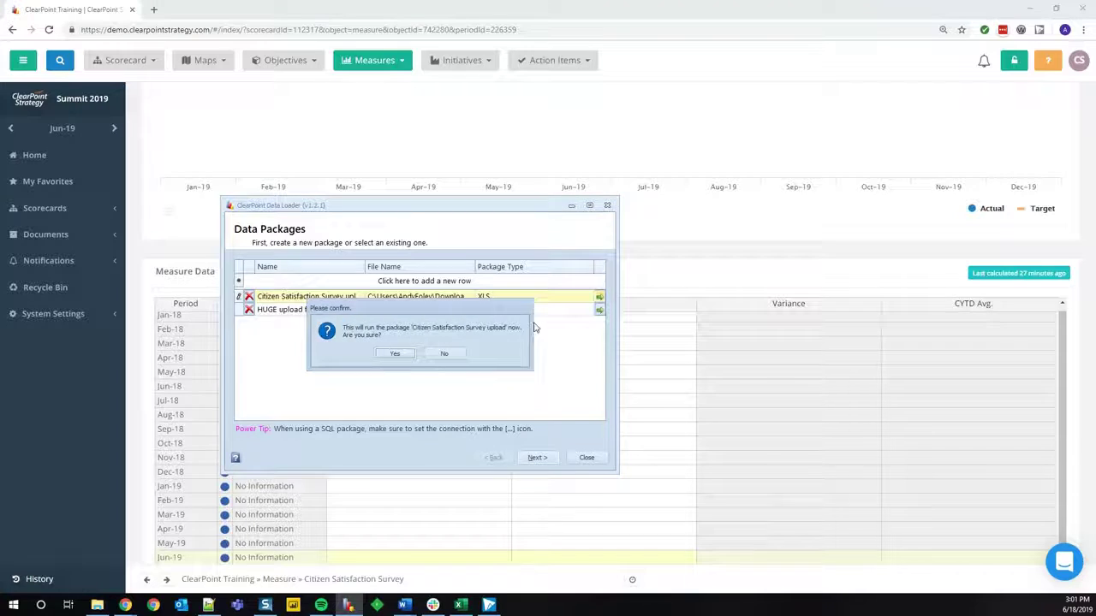
left_click(396, 353)
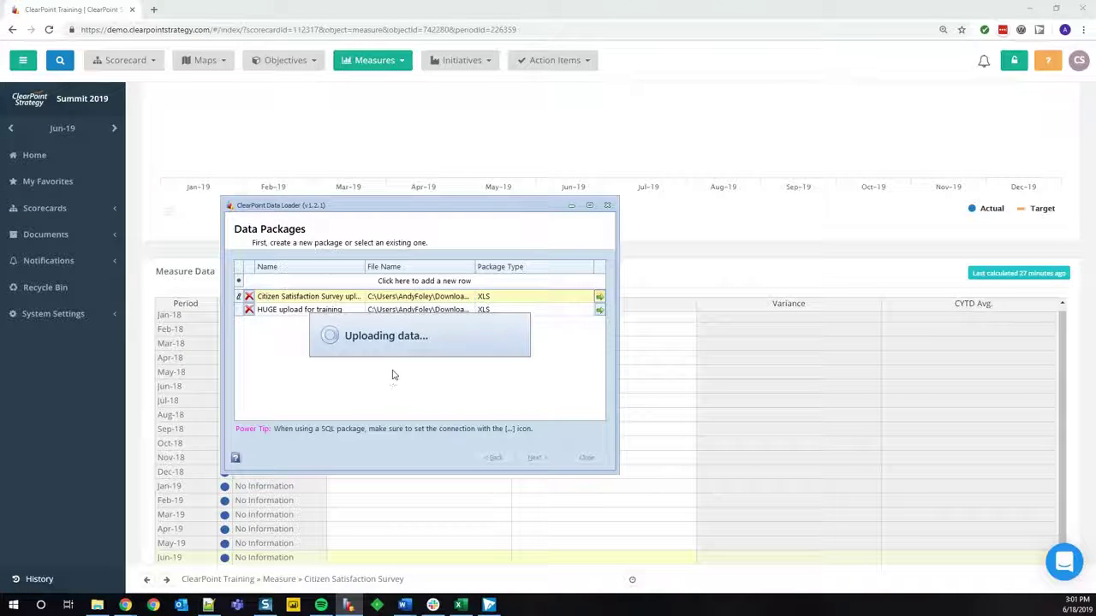
Return to the Citizen Satisfaction Survey measure in the browser and review its chart, statuses and Actual and Target data.
left_click(468, 7)
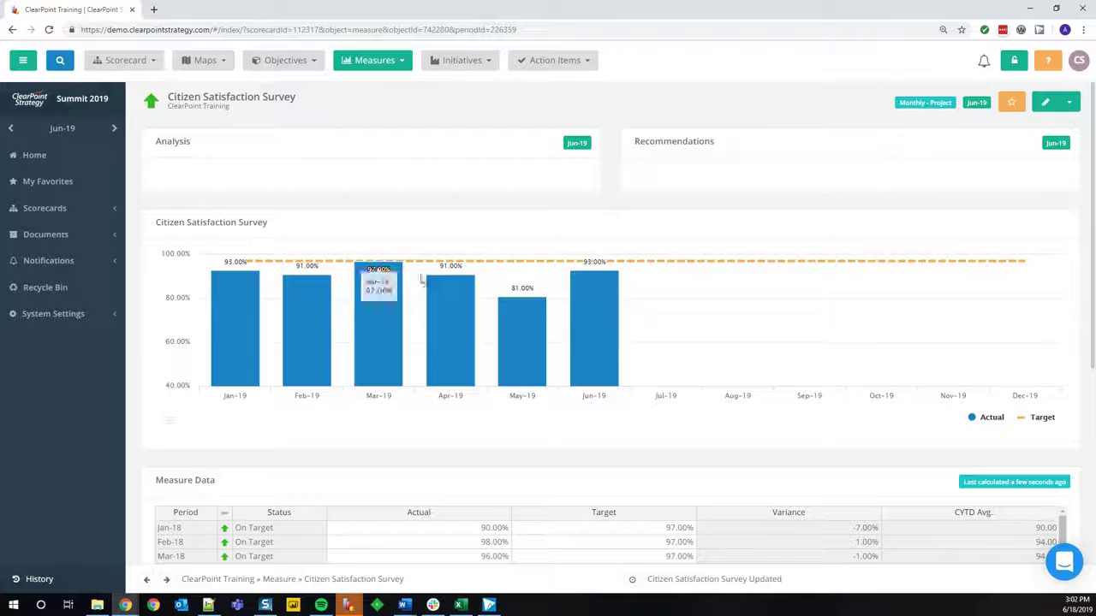
scroll(575, 256, "down", 5)
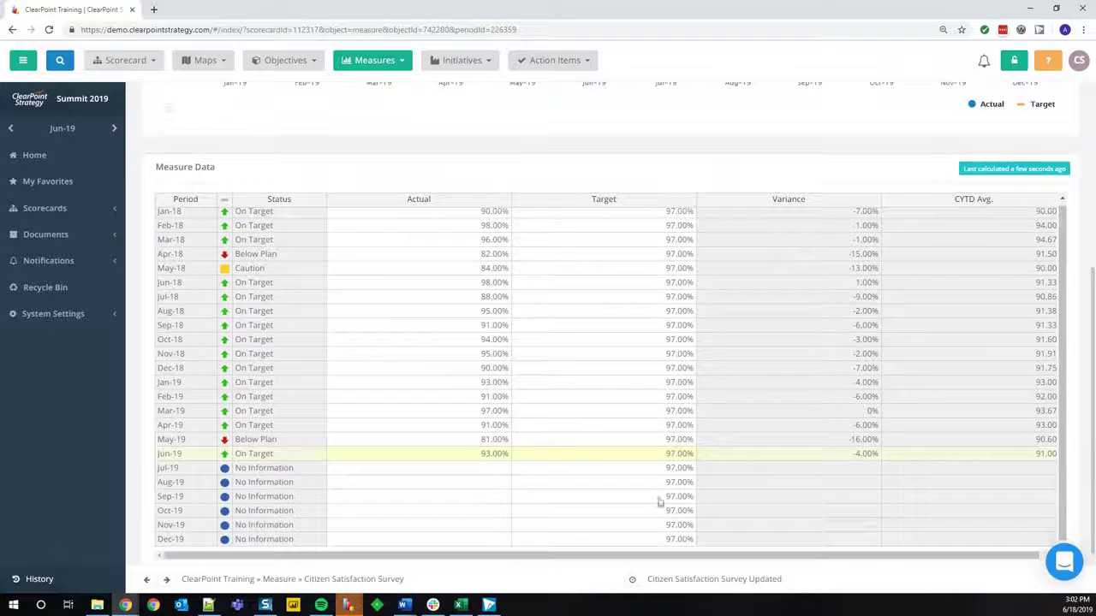
scroll(654, 479, "up", 4)
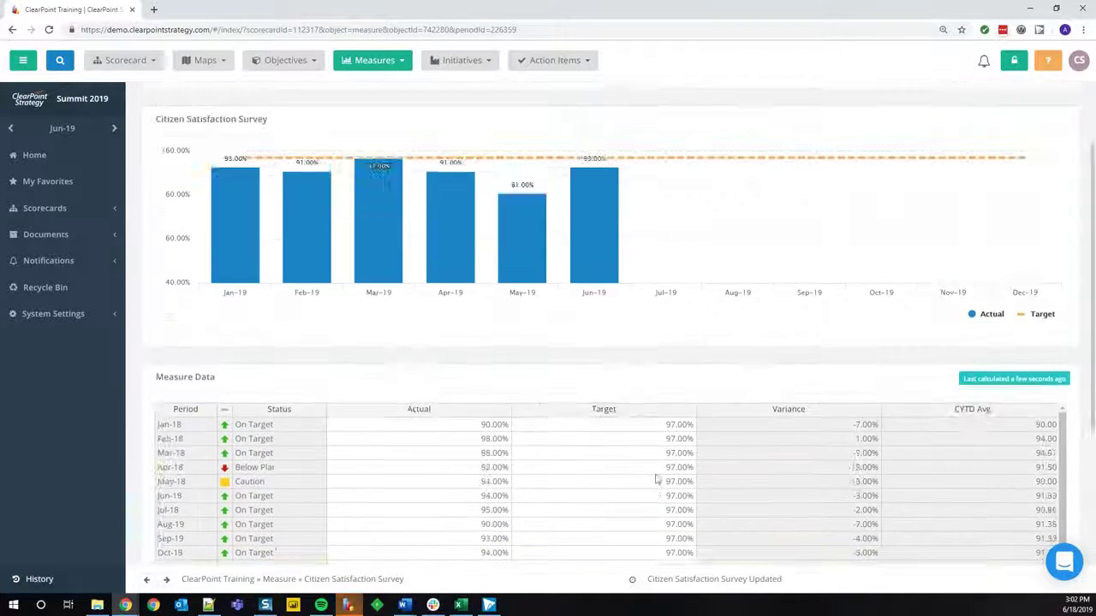
scroll(873, 416, "down", 1)
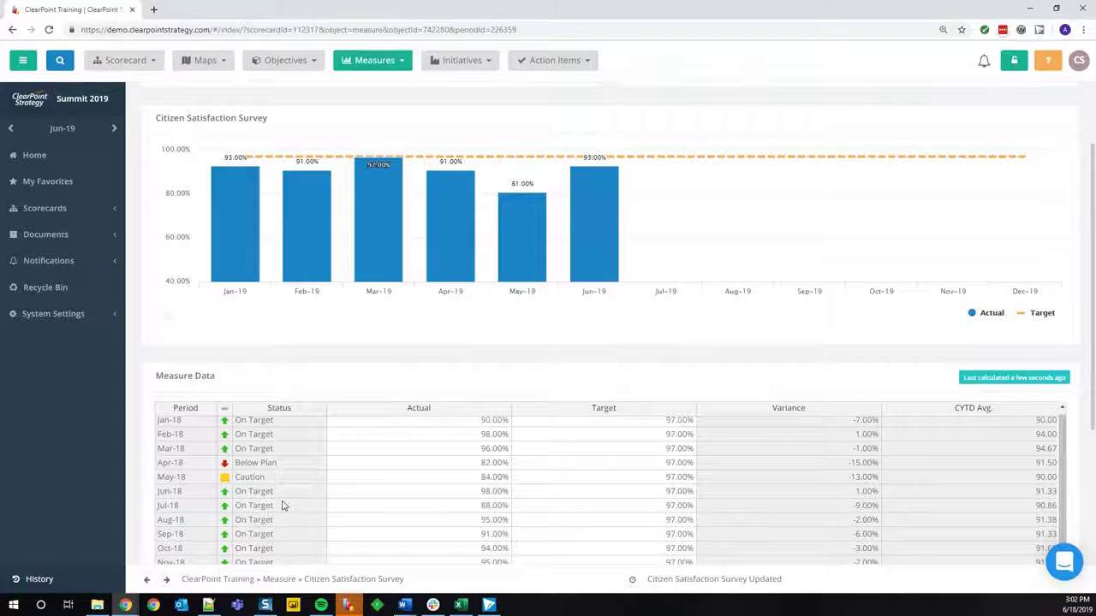
scroll(560, 347, "up", 1)
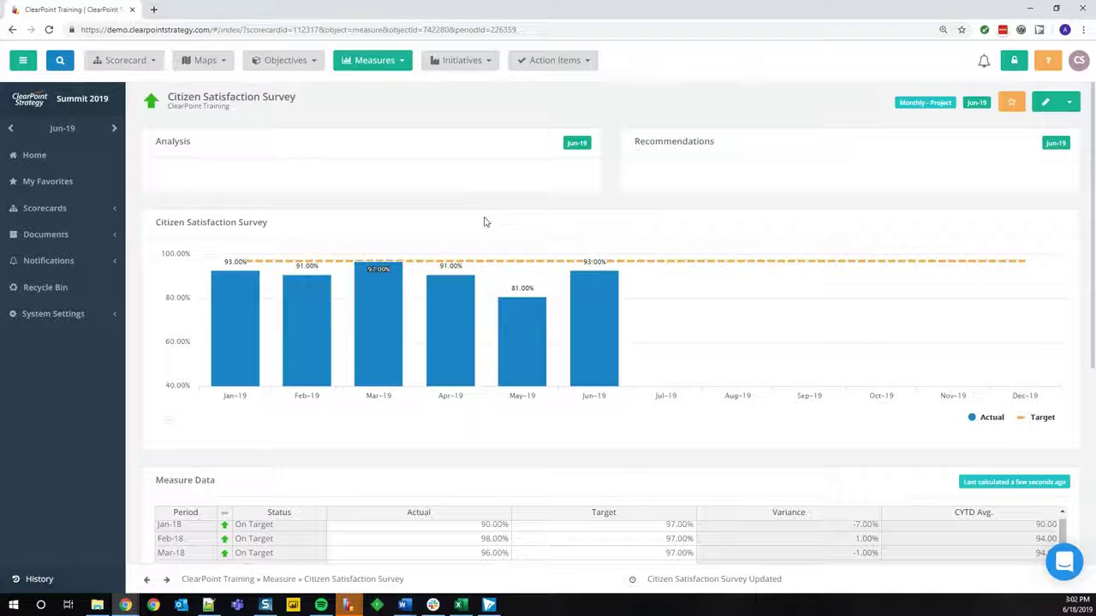
Add the analysis text "Wow, our citizens our love us!" to the Citizen Satisfaction Survey measure for Jun-19 and save it.
left_click(310, 141)
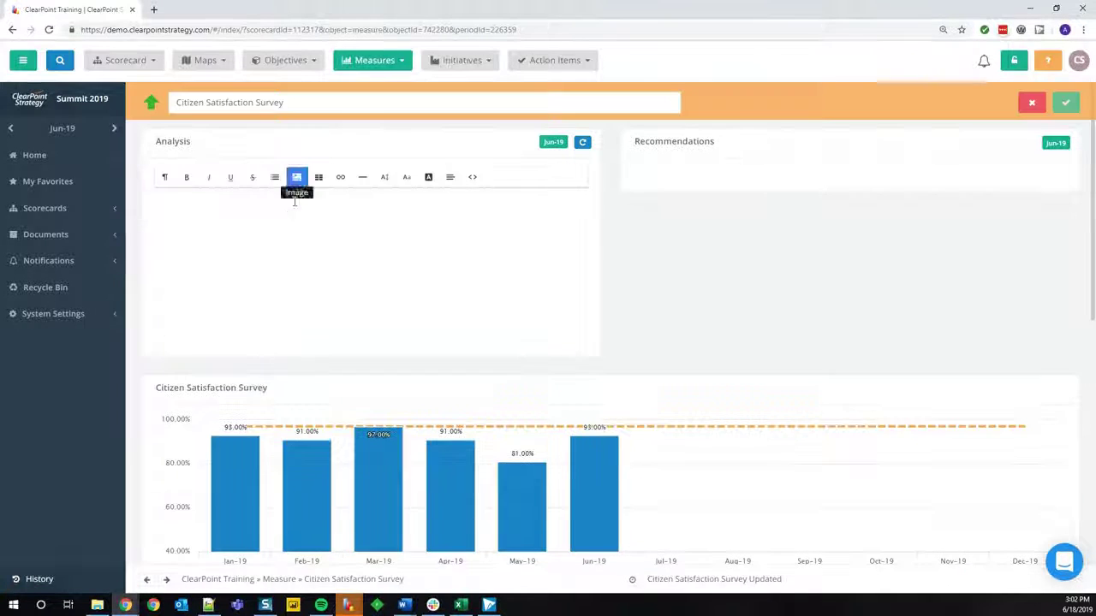
type("Wow")
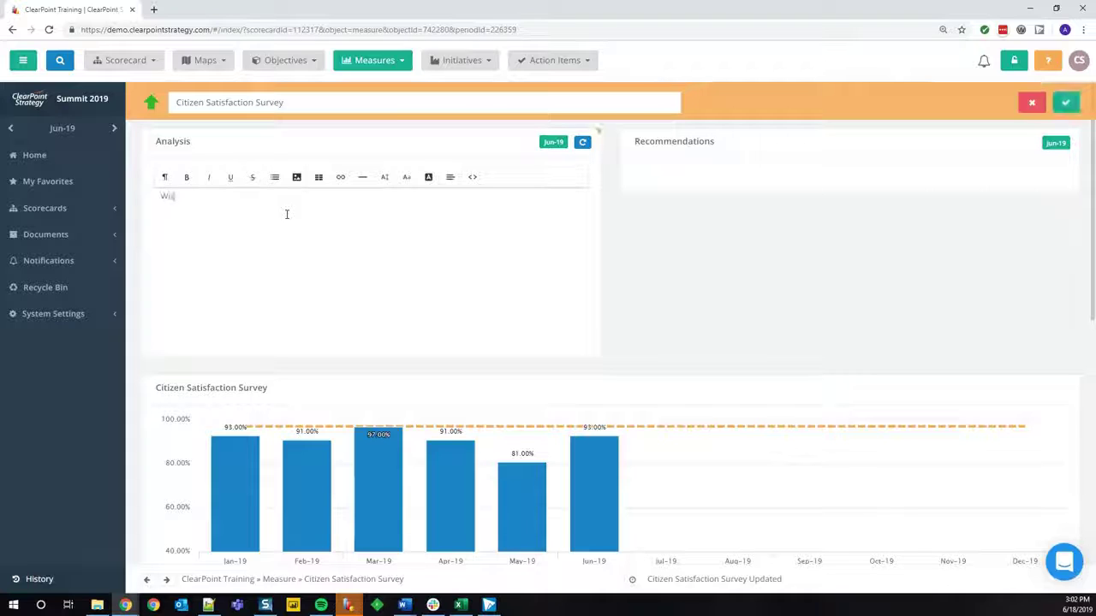
type(", our citizens our lur")
type("e it")
type("!")
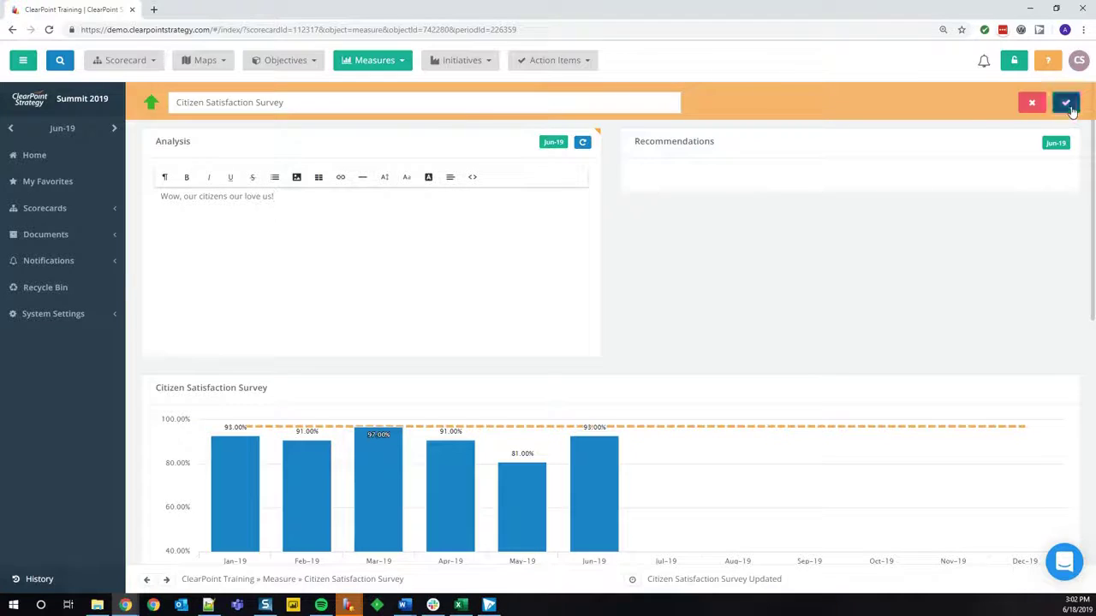
left_click(1066, 103)
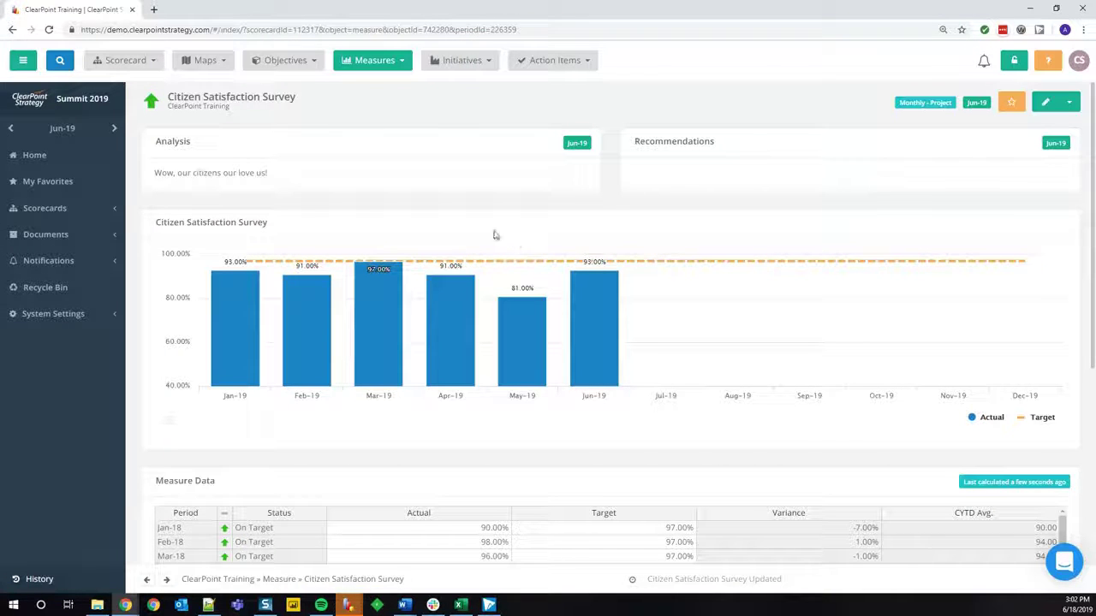
scroll(529, 484, "down", 2)
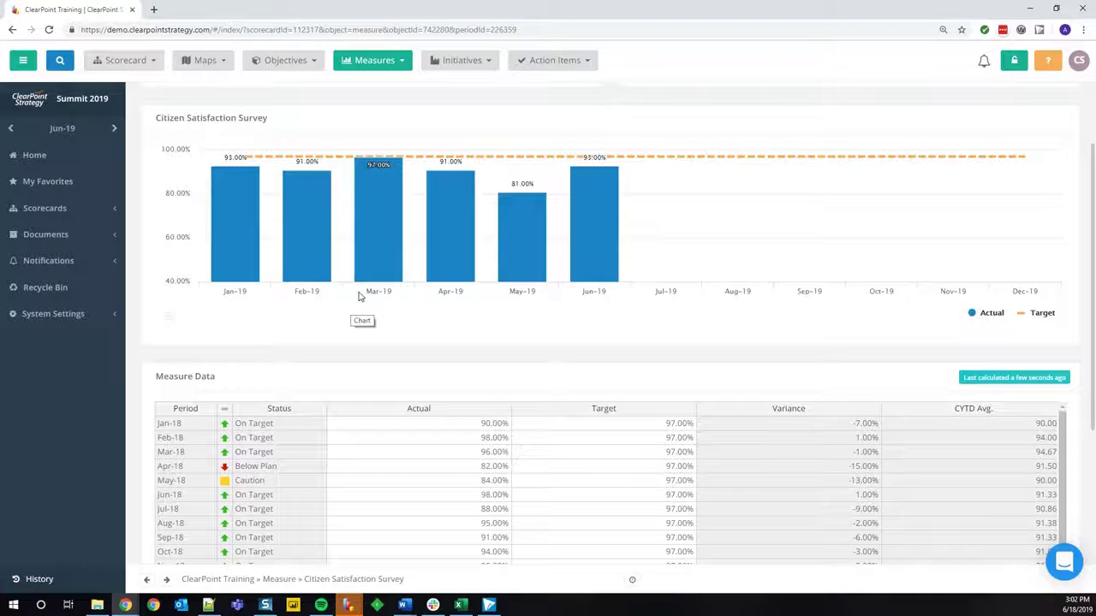
Open the Data Loader package list in the admin options and inspect the Citizen Satisfaction Survey upload package's details without changing them.
left_click(92, 317)
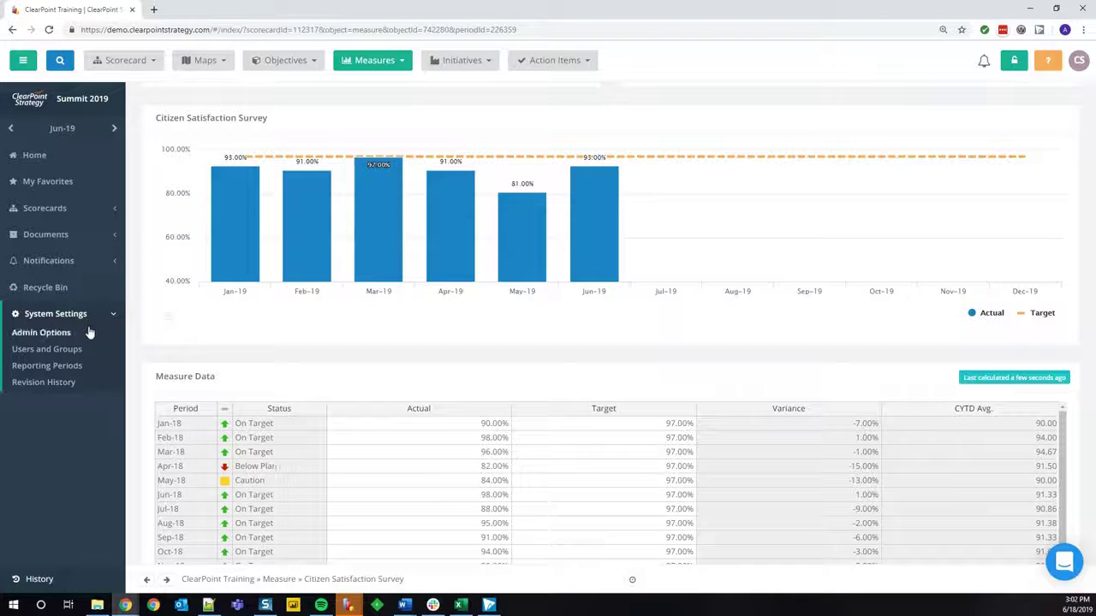
left_click(41, 332)
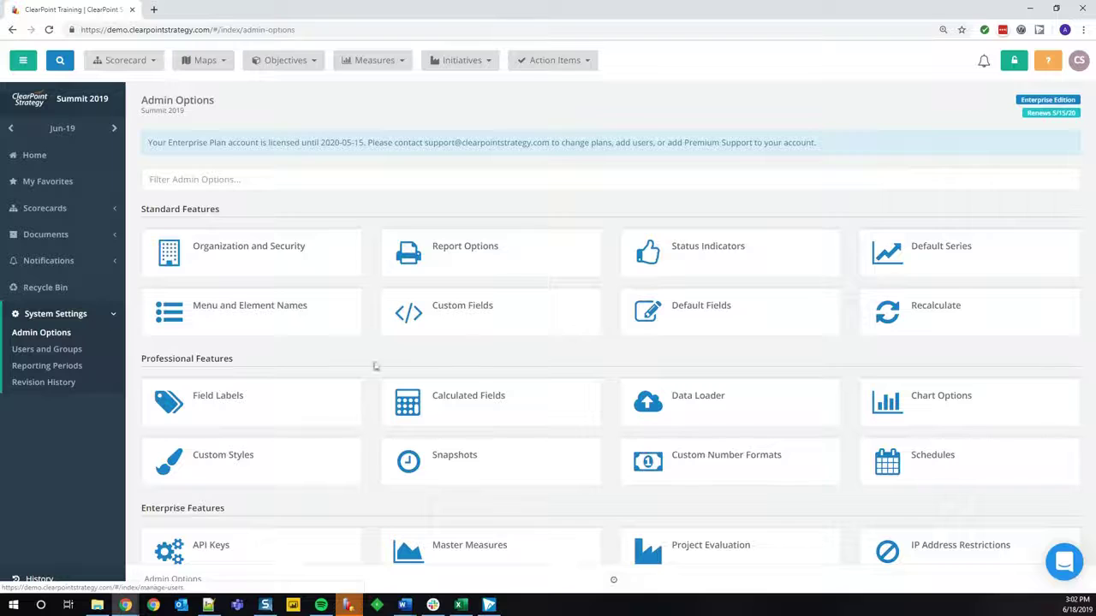
left_click(784, 398)
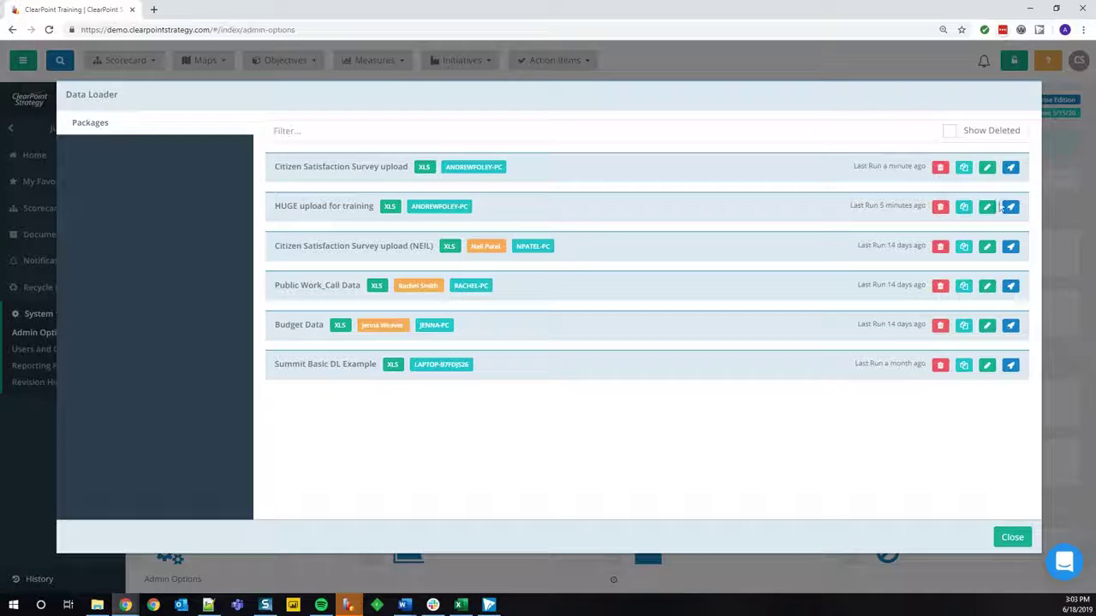
left_click(988, 168)
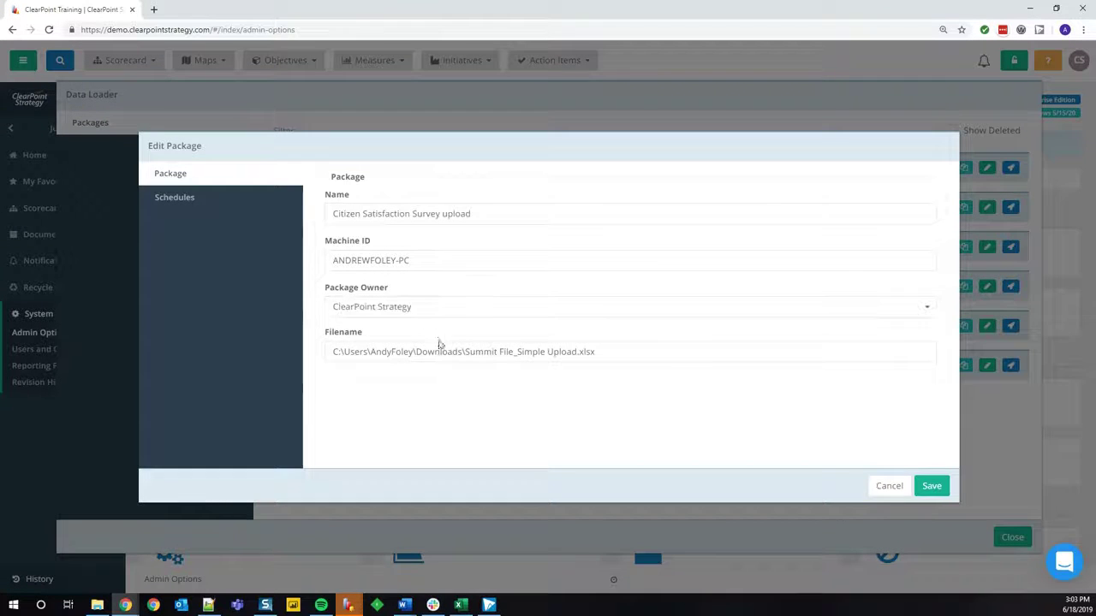
left_click(894, 487)
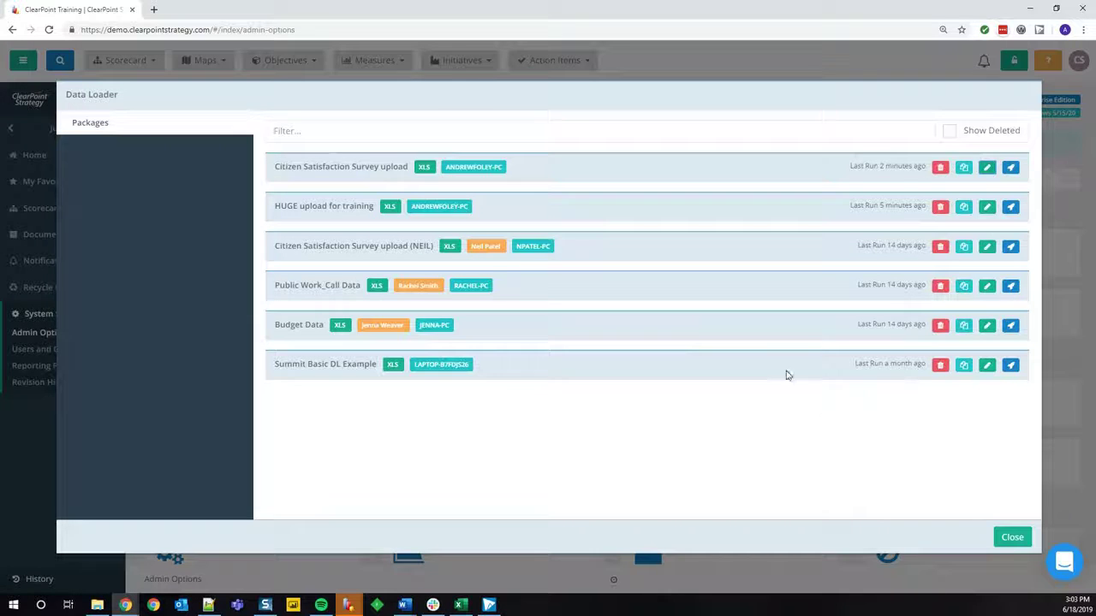
Reassign the Budget Data package to a different owner, change its machine ID to that owner's PC, and save.
left_click(988, 326)
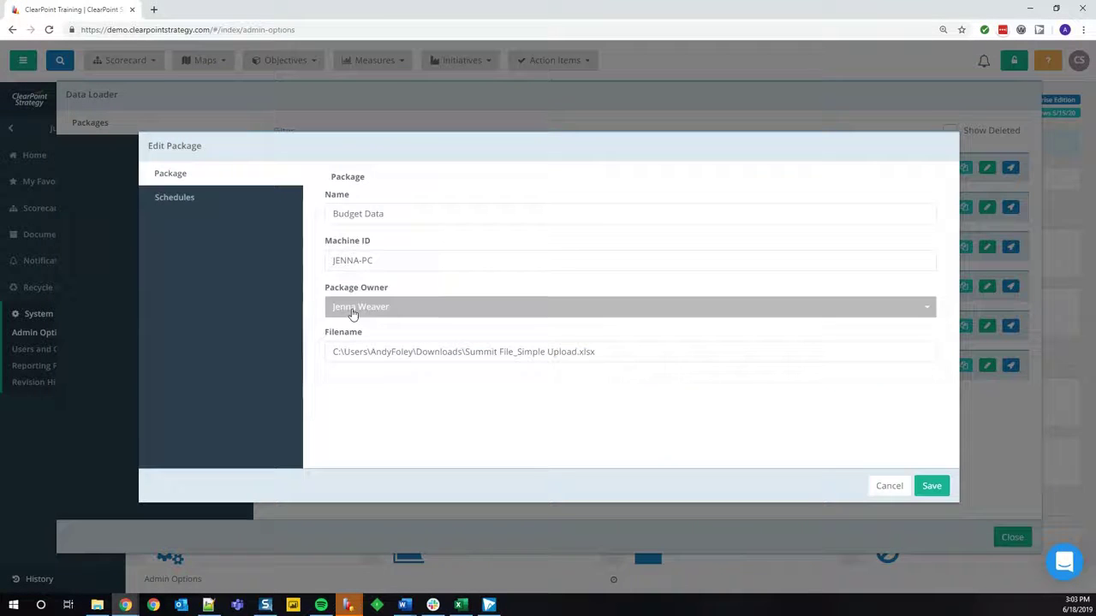
left_click_drag(360, 265, 302, 274)
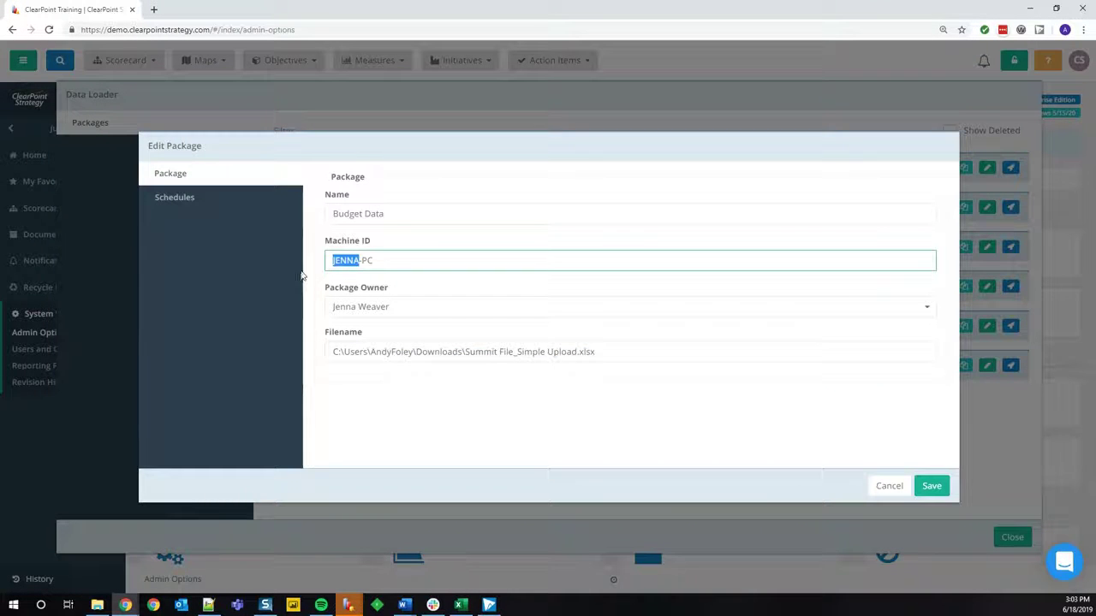
type("RACHEL")
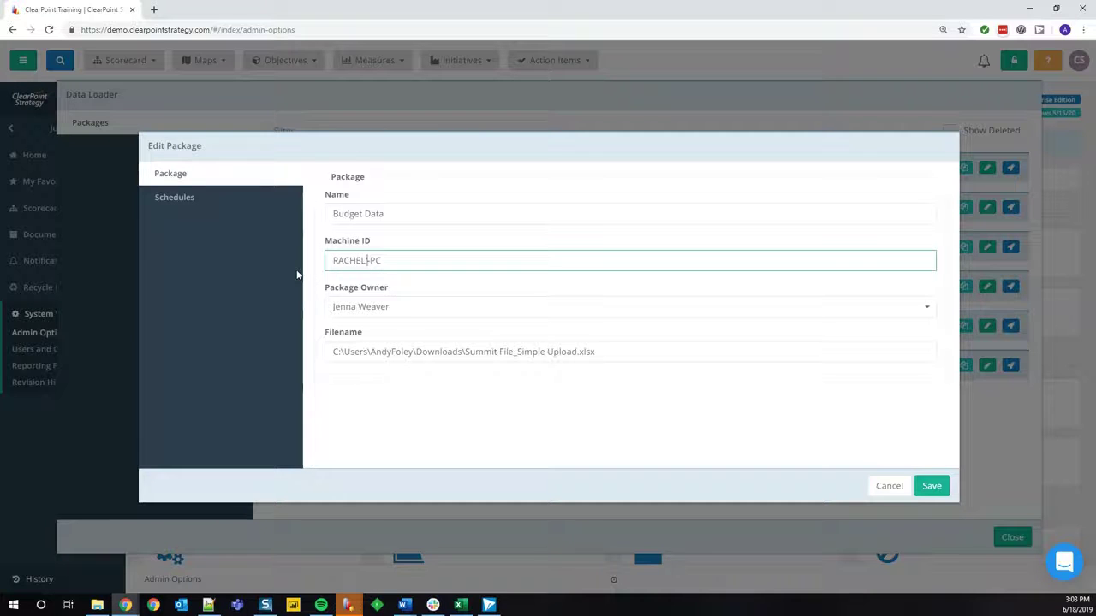
key("Tab")
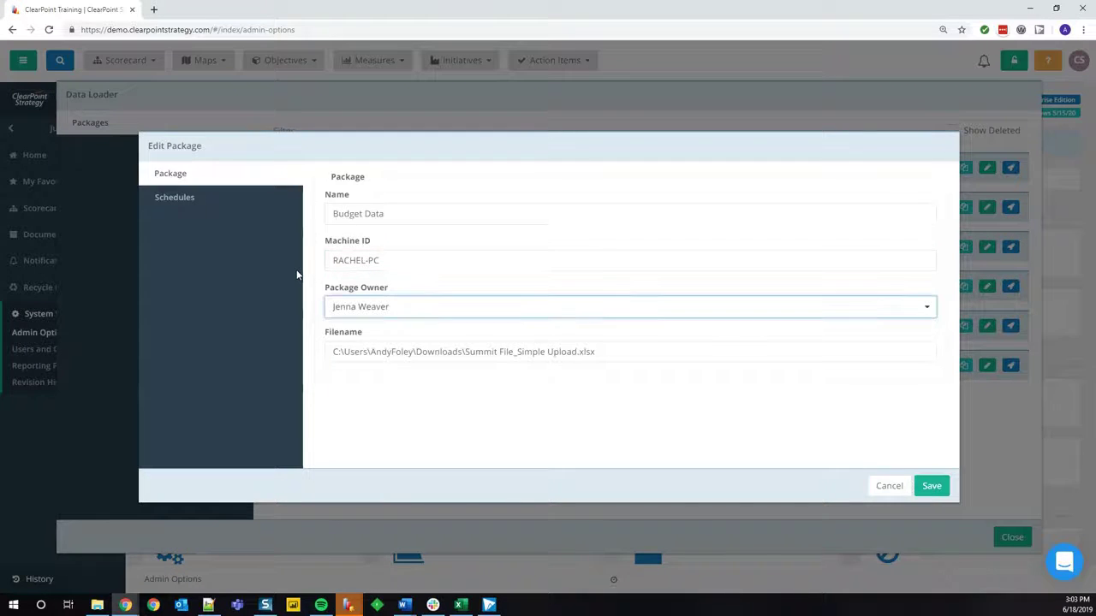
type("rac")
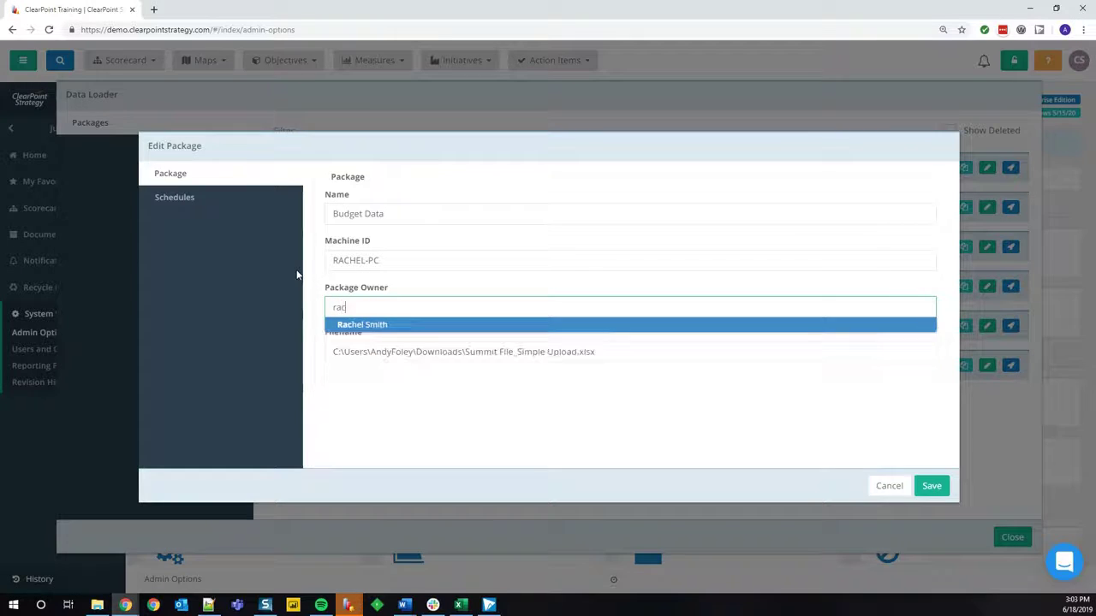
key("Return")
left_click(931, 485)
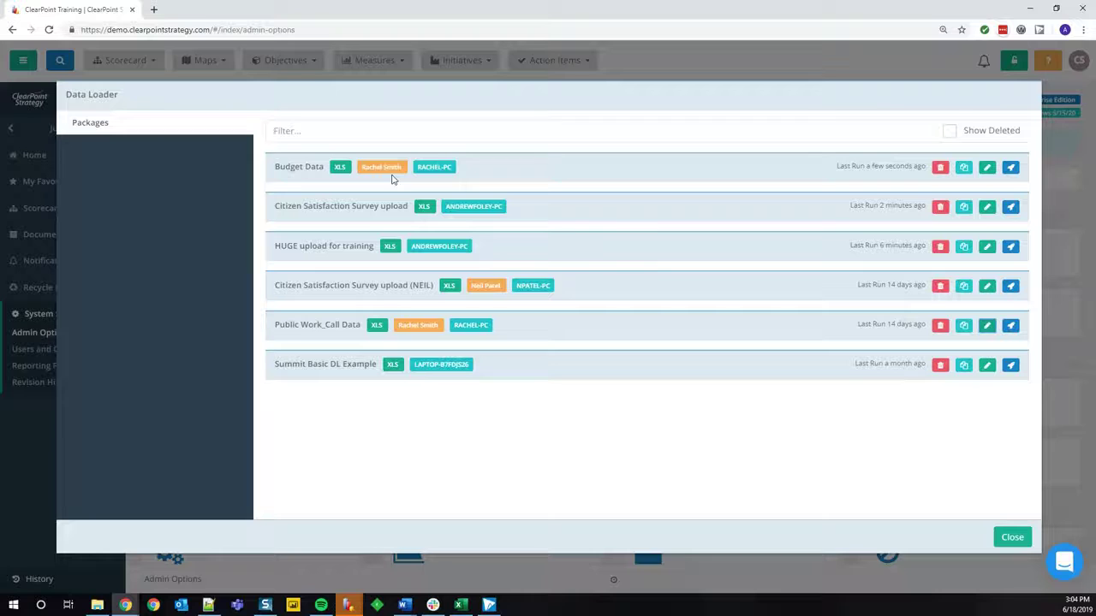
Duplicate the Citizen Satisfaction Survey upload package, adding the intended owner's first name in capitals to the end of the package name.
left_click(964, 208)
left_click(560, 312)
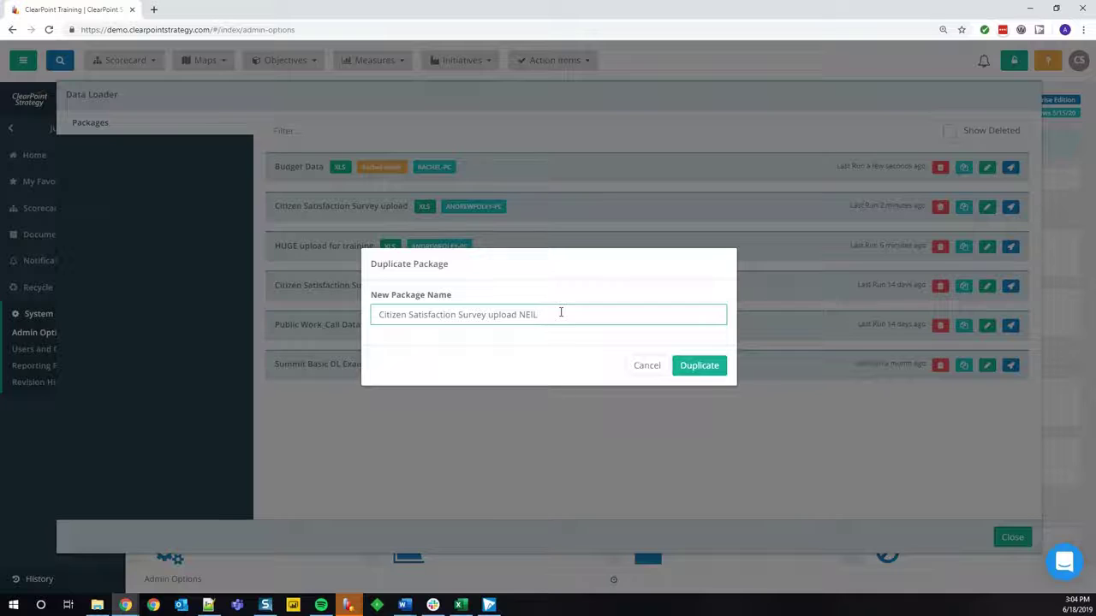
left_click(700, 368)
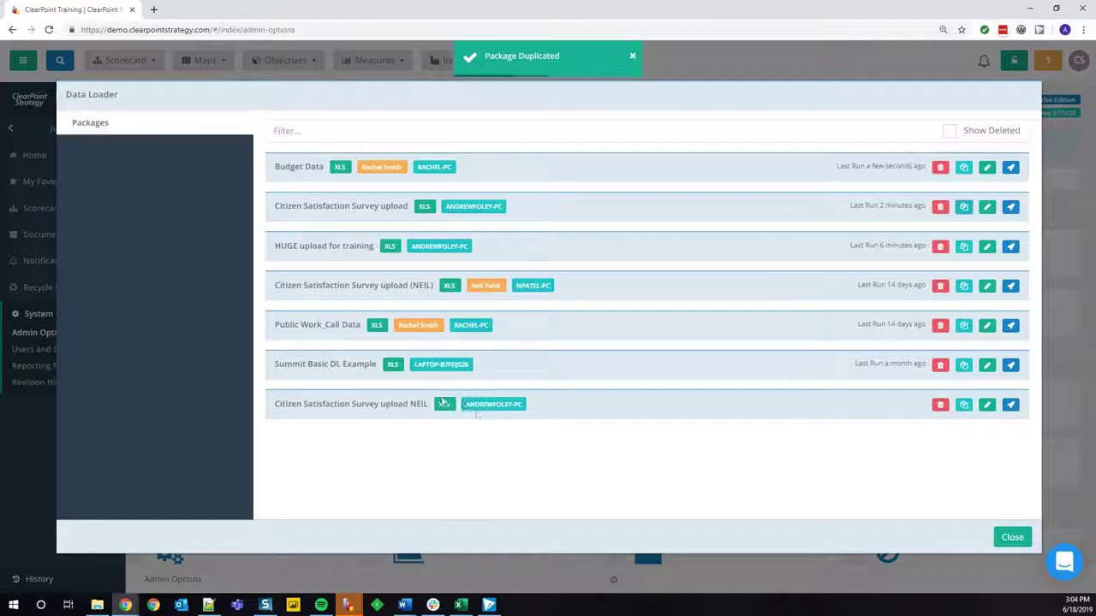
Set the duplicated survey package's machine ID to the new owner's PC, assign that person as package owner, and save.
left_click(987, 405)
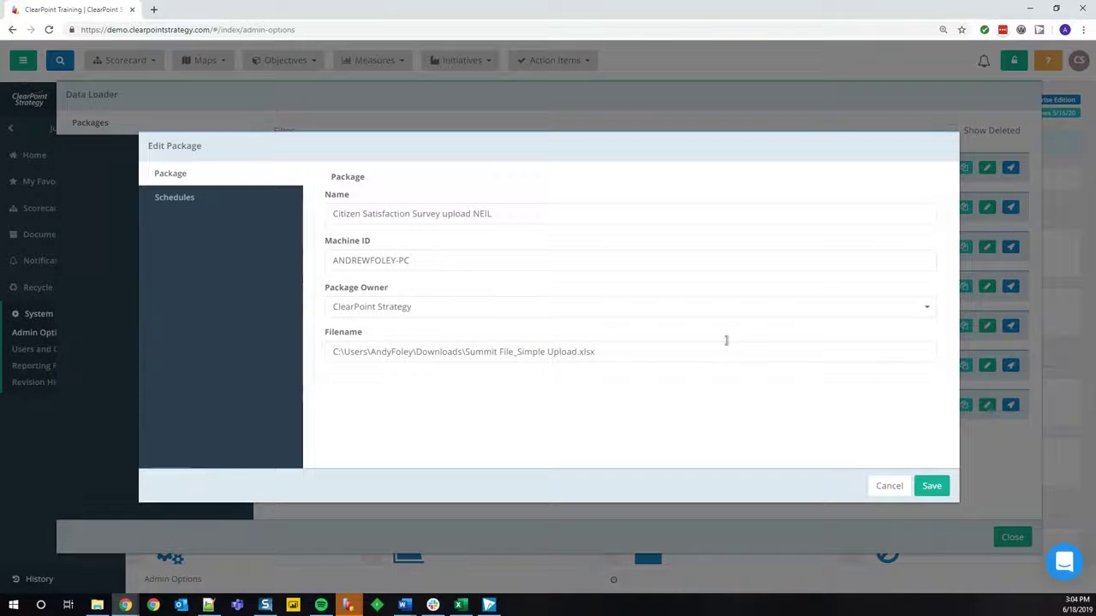
left_click_drag(399, 261, 320, 274)
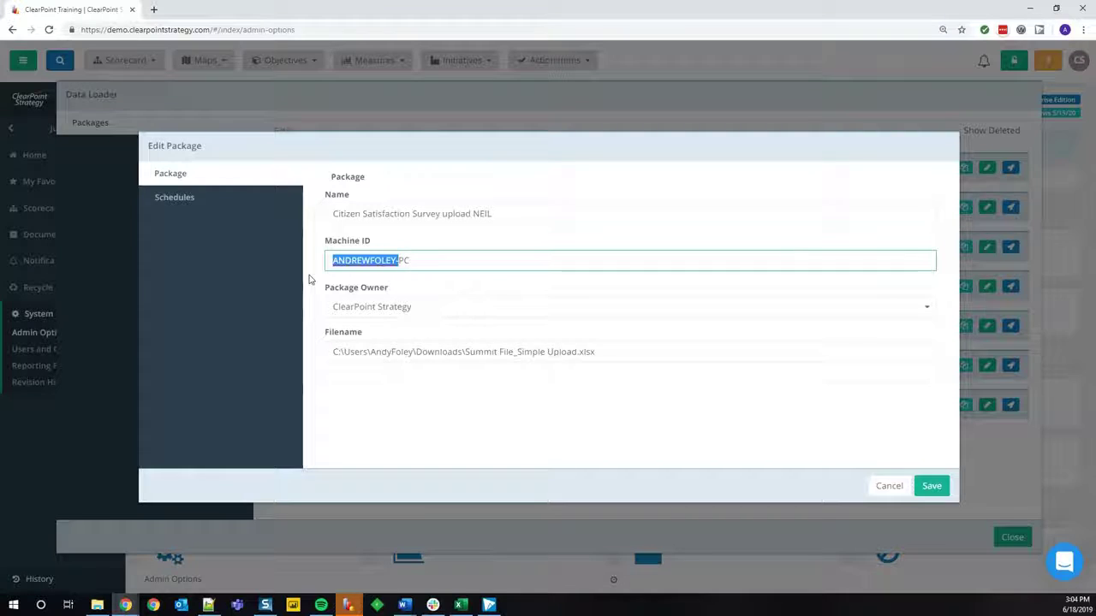
type("NEIL-")
key("Tab")
type("cei")
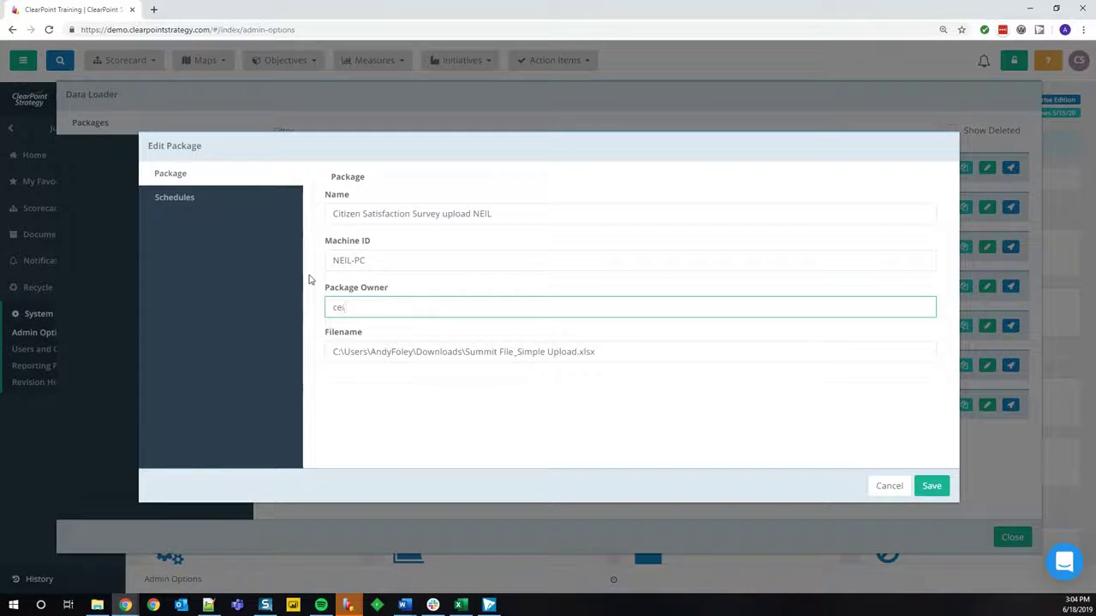
key("BackSpace")
key("BackSpace")
key("BackSpace")
type("neil")
key("Down")
key("Return")
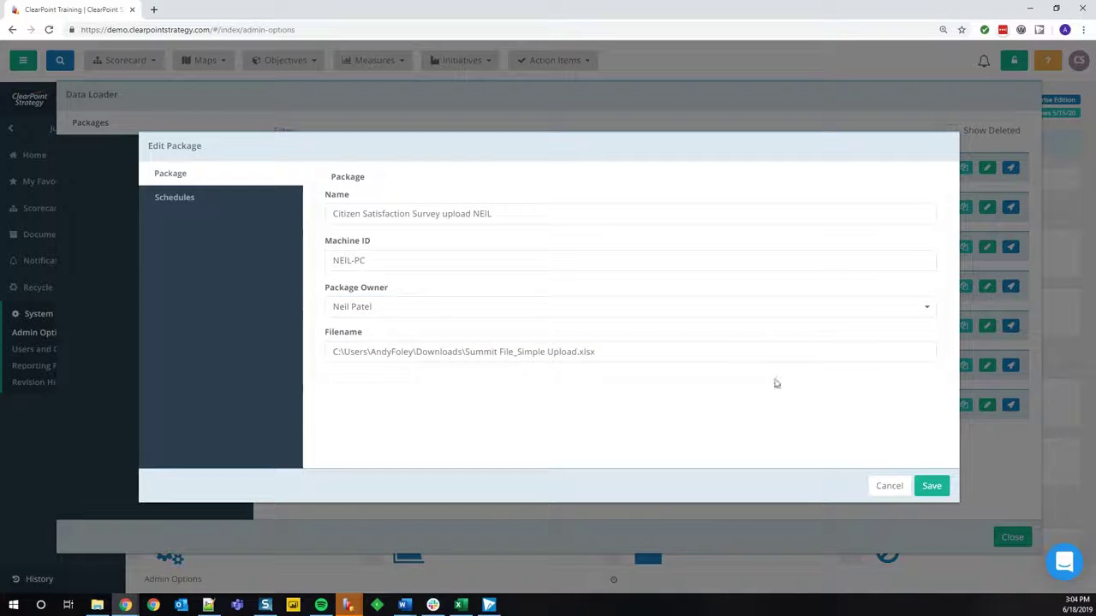
left_click(926, 486)
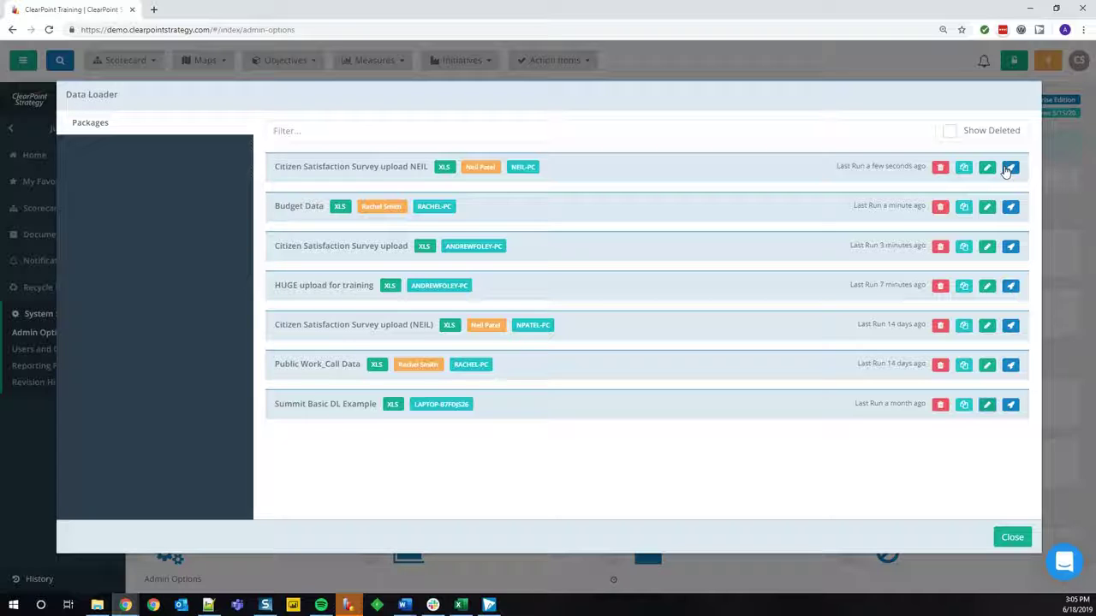
Switch to the desktop Data Loader, dismiss the upload notice, look over its data packages and exit the program.
mouse_move(358, 608)
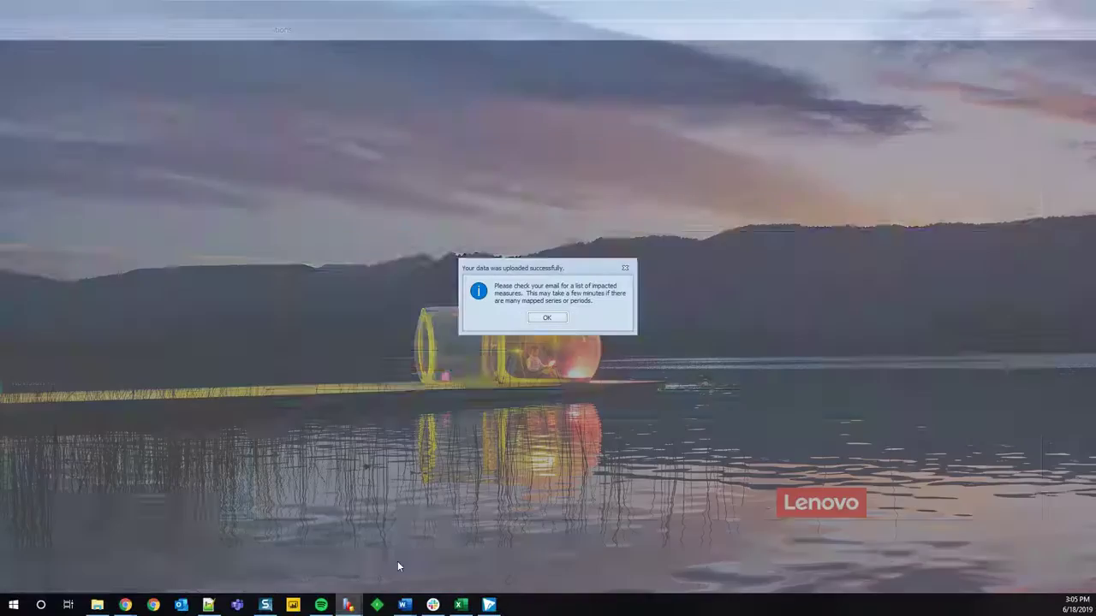
left_click(397, 560)
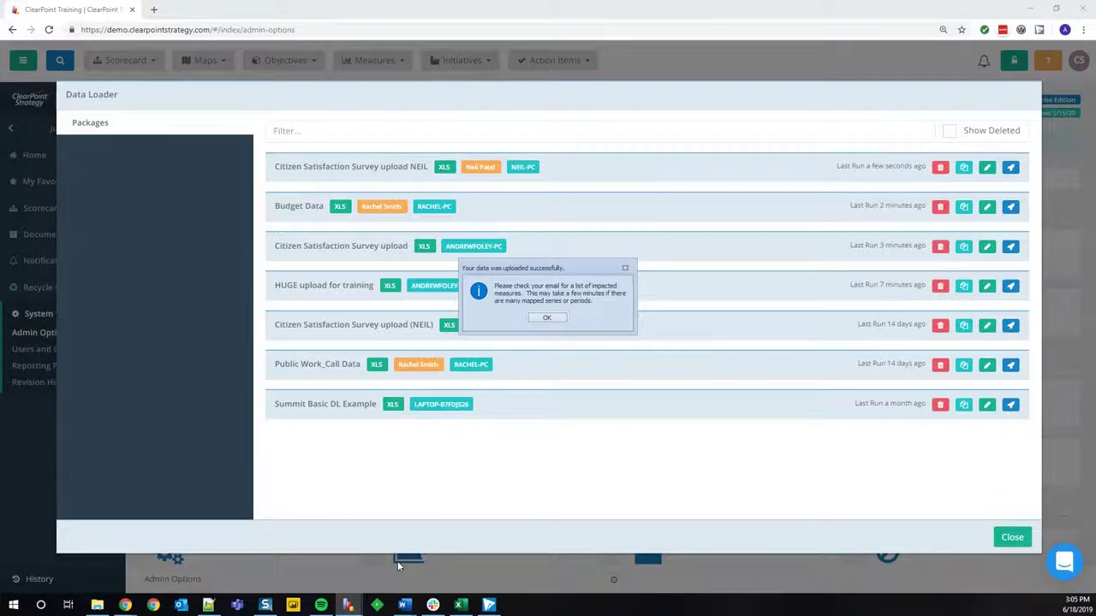
left_click(550, 321)
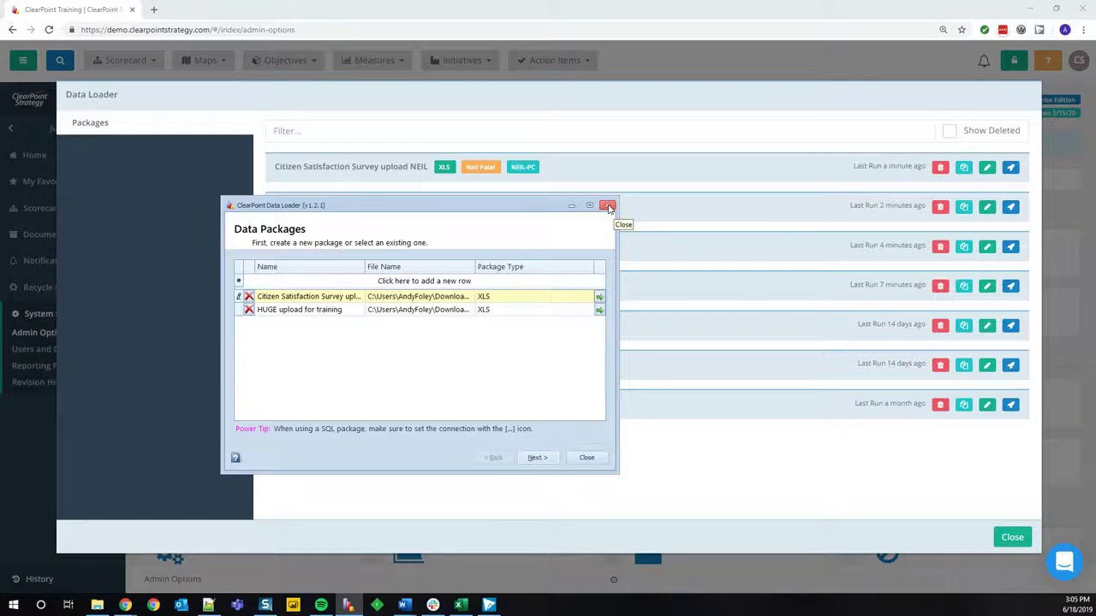
left_click(392, 312)
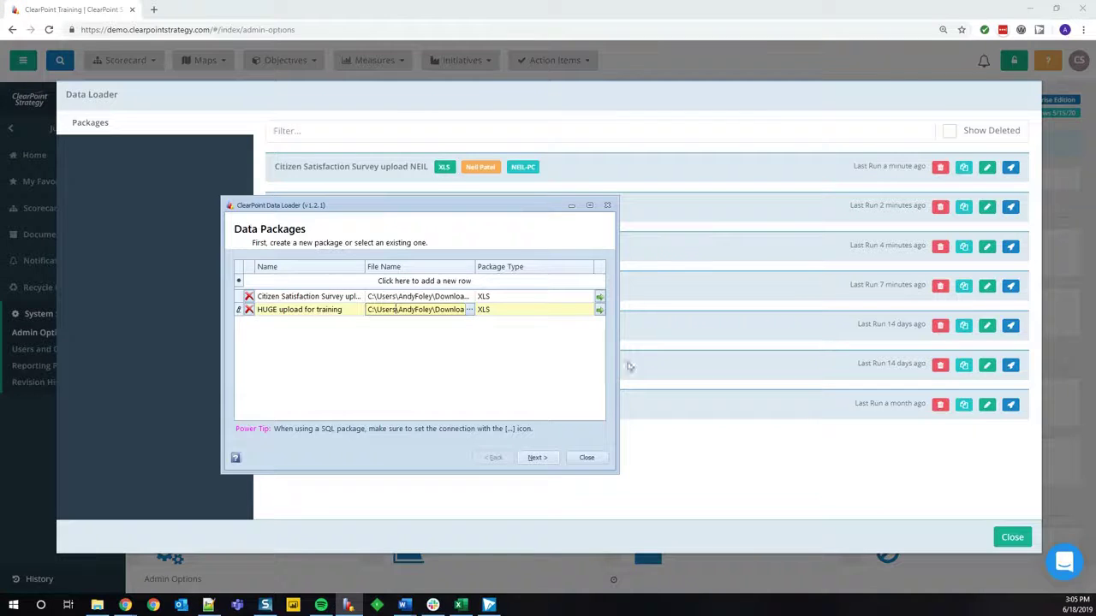
left_click(607, 206)
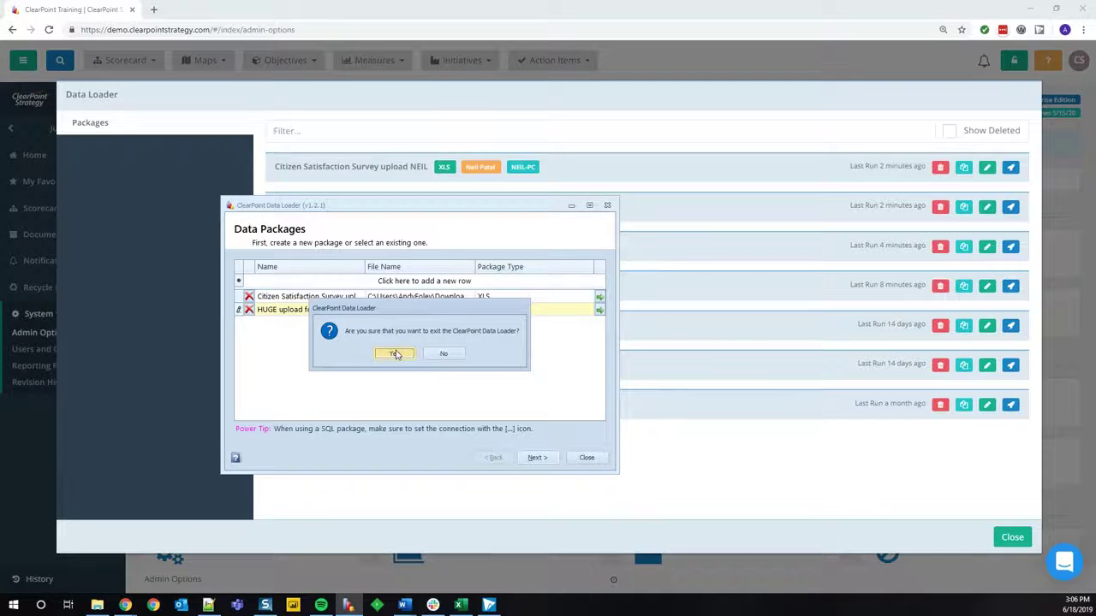
left_click(394, 353)
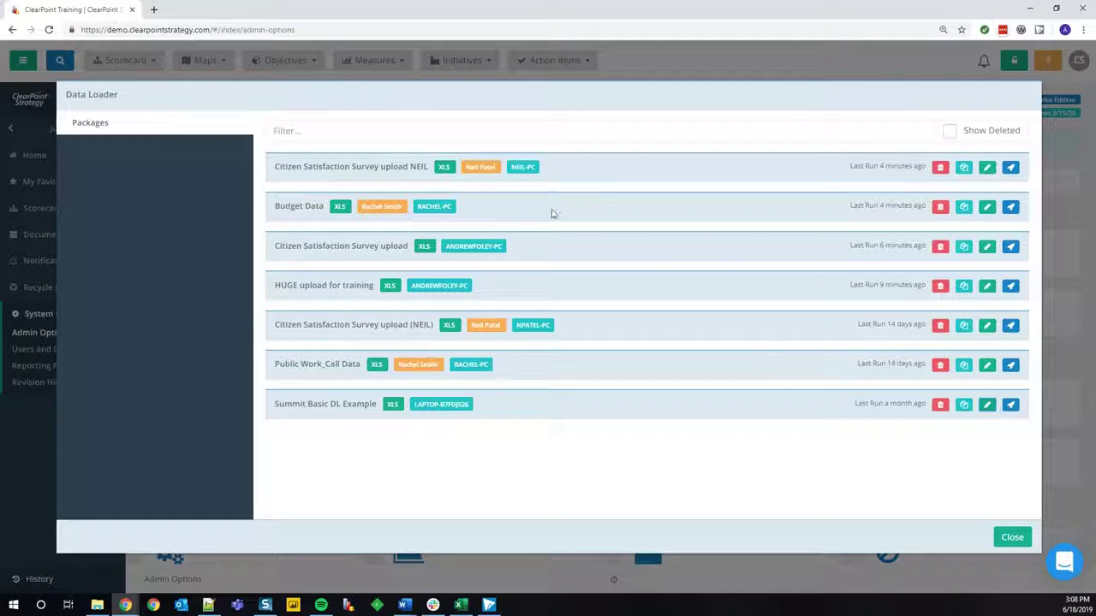
Close the web package list, open the Retention Rate measure in the ClearPoint Training scorecard and review its chart and measure data.
left_click(1012, 539)
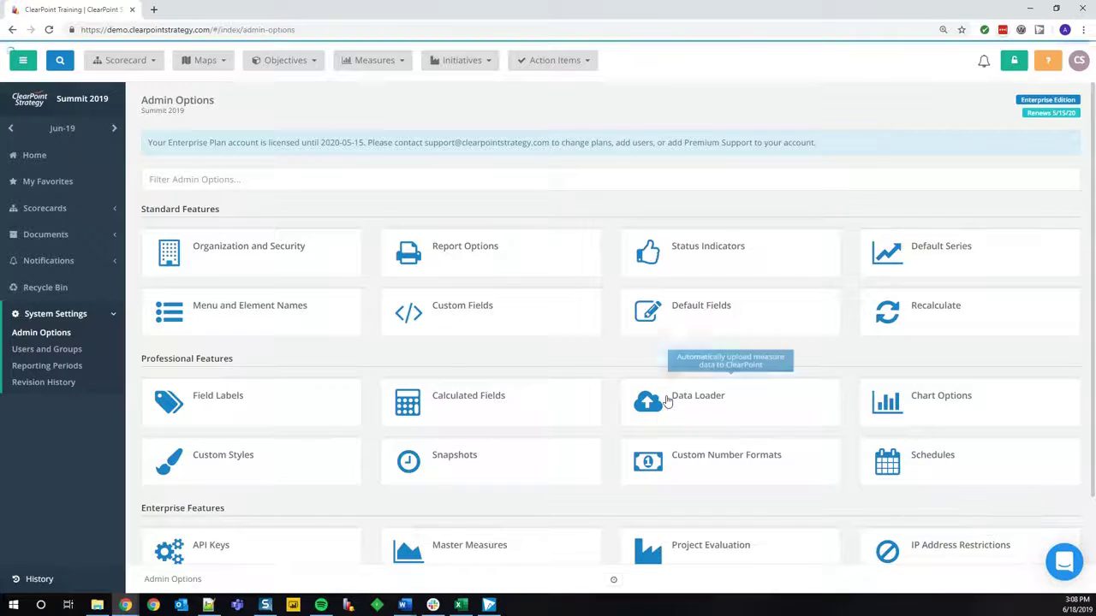
left_click(116, 209)
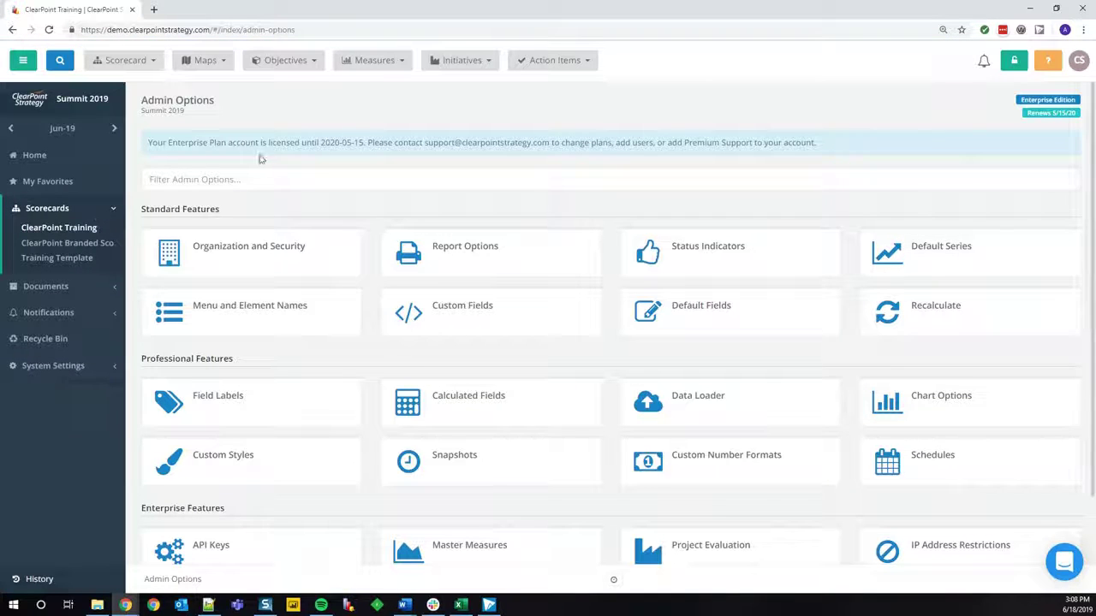
left_click(376, 70)
left_click(372, 243)
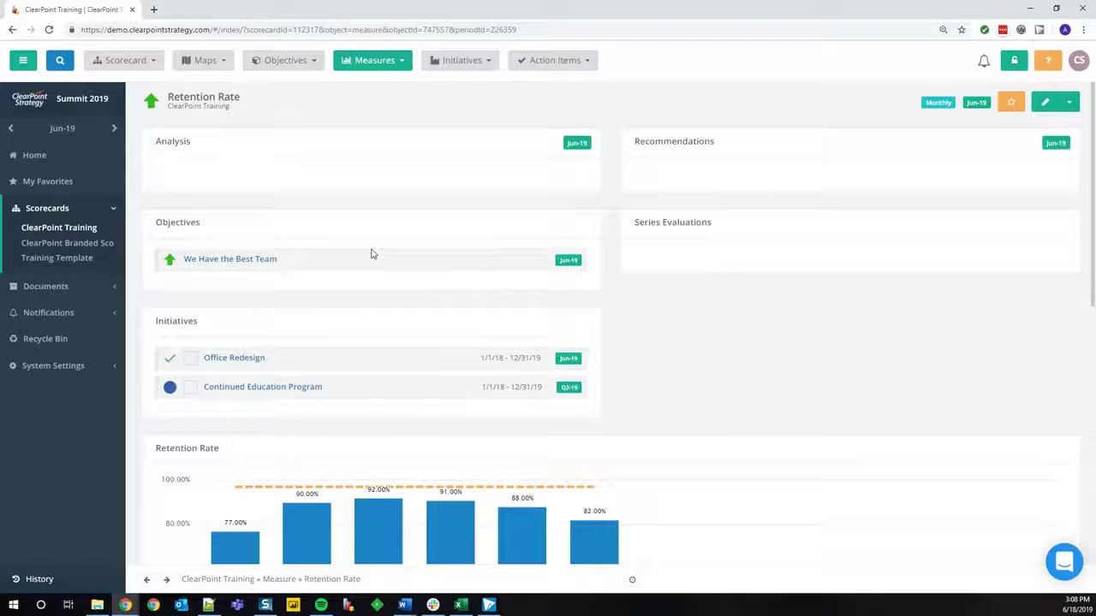
scroll(371, 325, "down", 2)
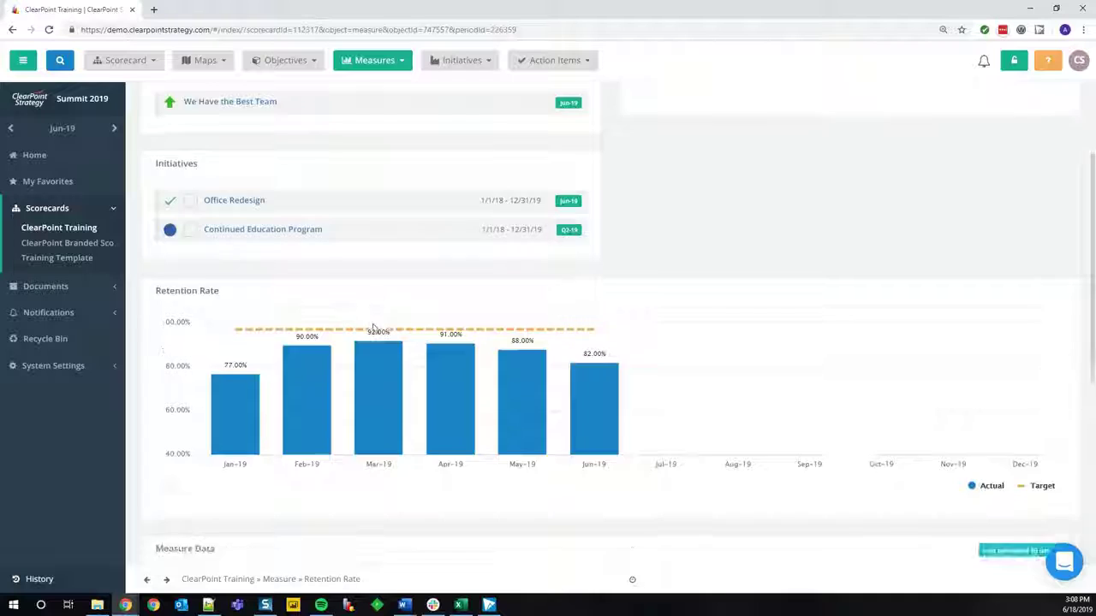
scroll(372, 328, "down", 2)
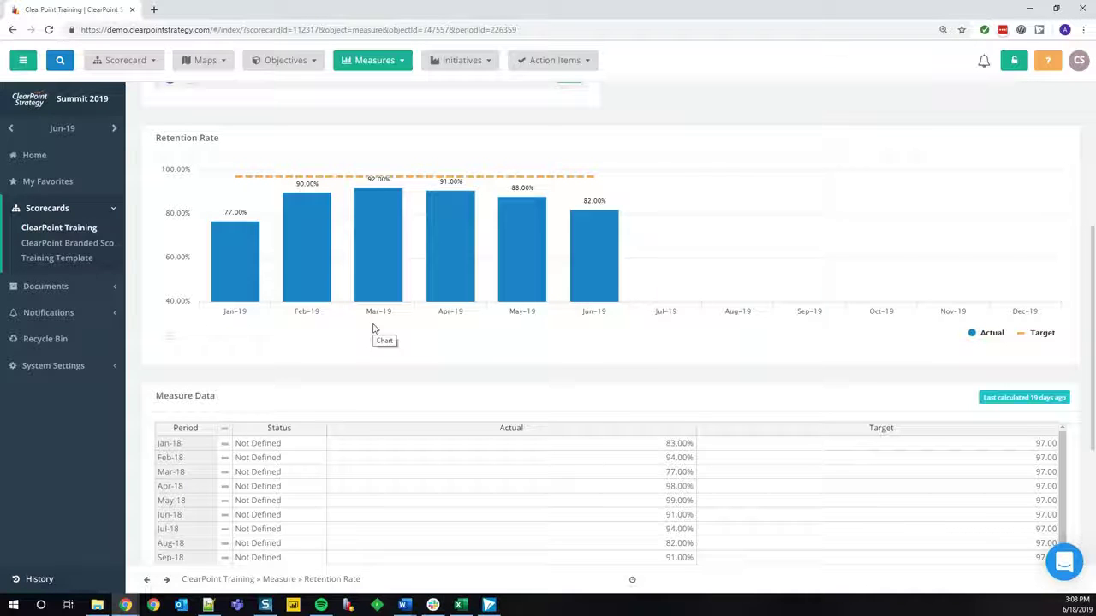
scroll(606, 452, "up", 1)
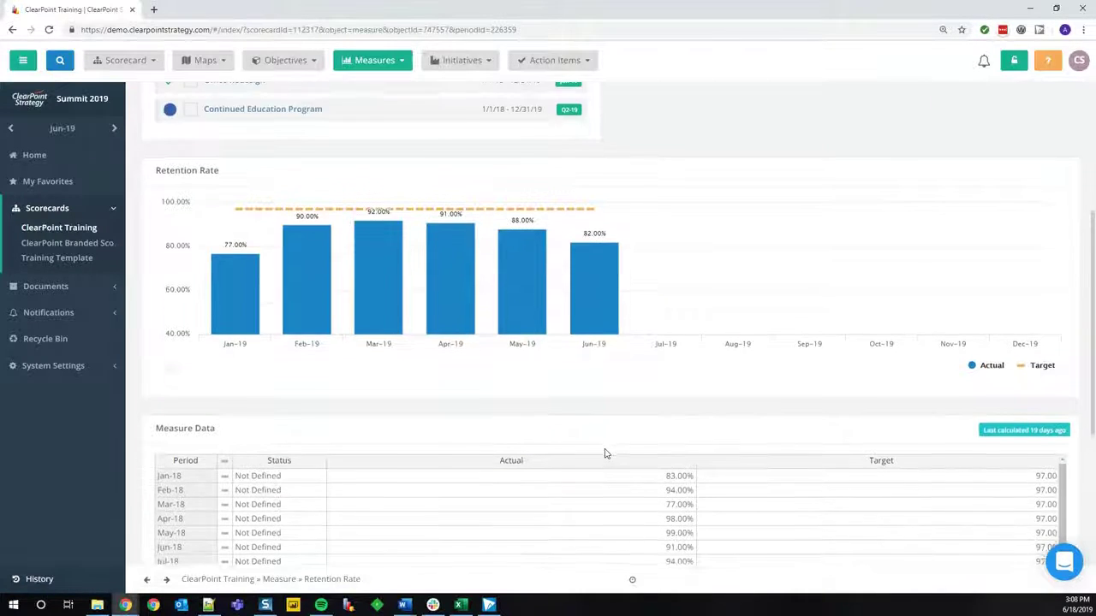
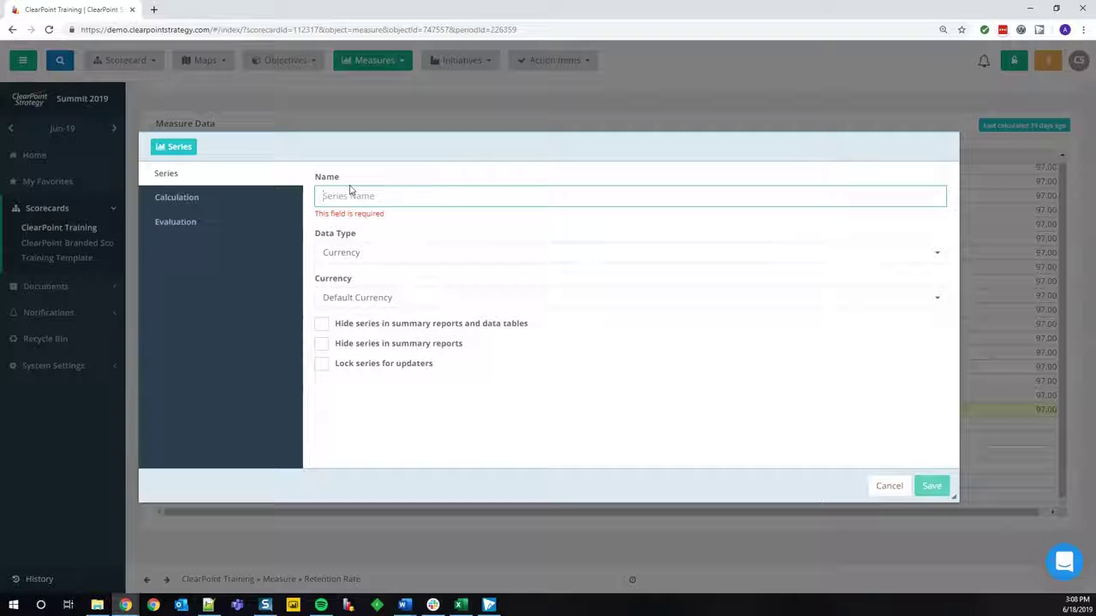
Name the new Retention Rate series Variance, set its data type to Percentage, and save it to open its calculation settings.
type("ance")
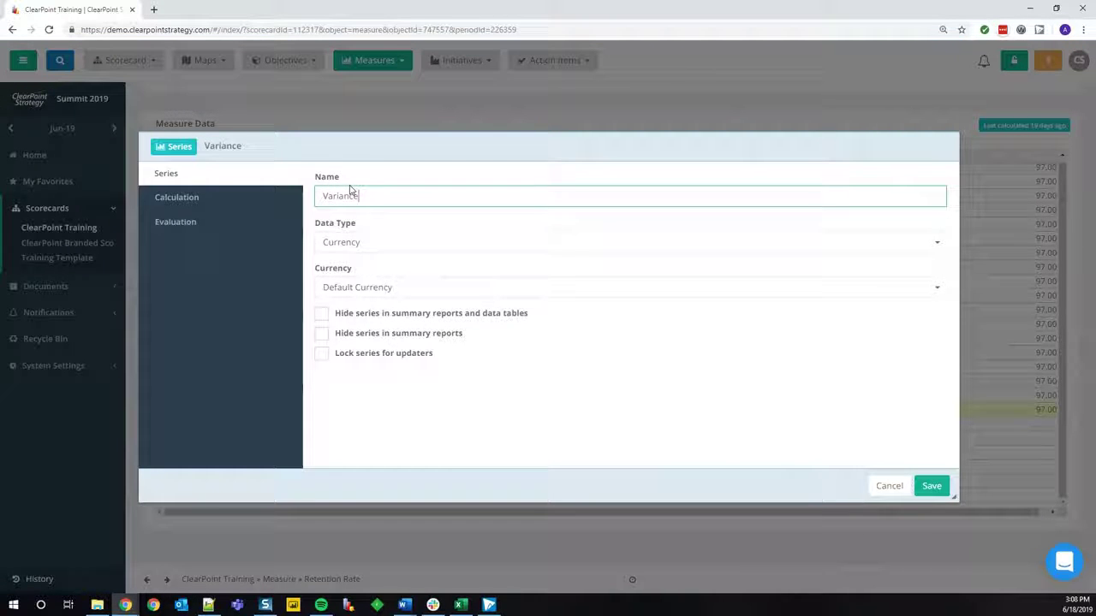
left_click(343, 245)
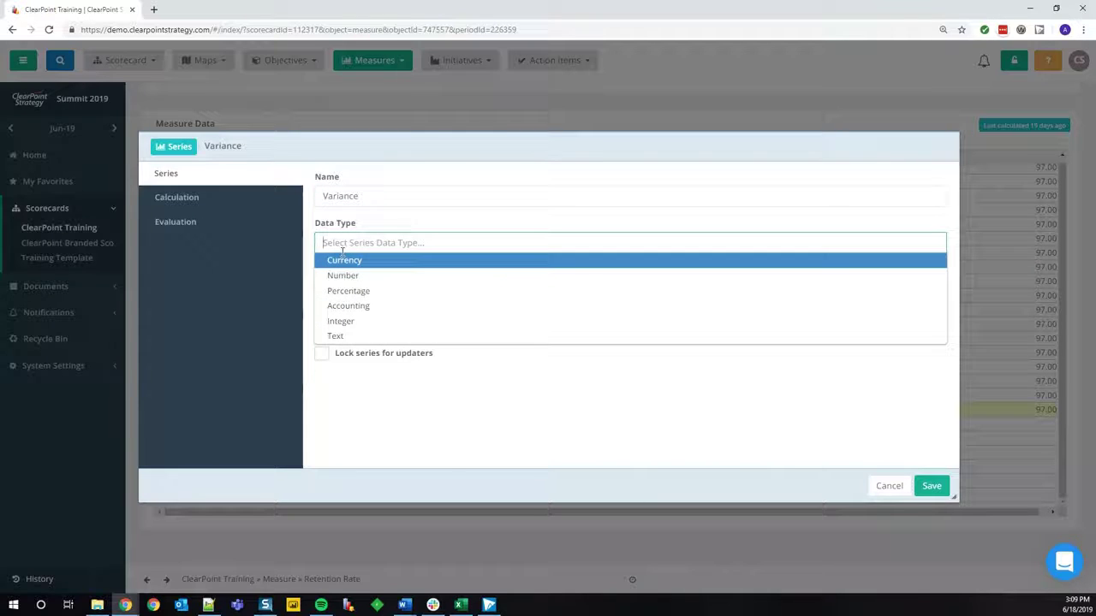
left_click(351, 291)
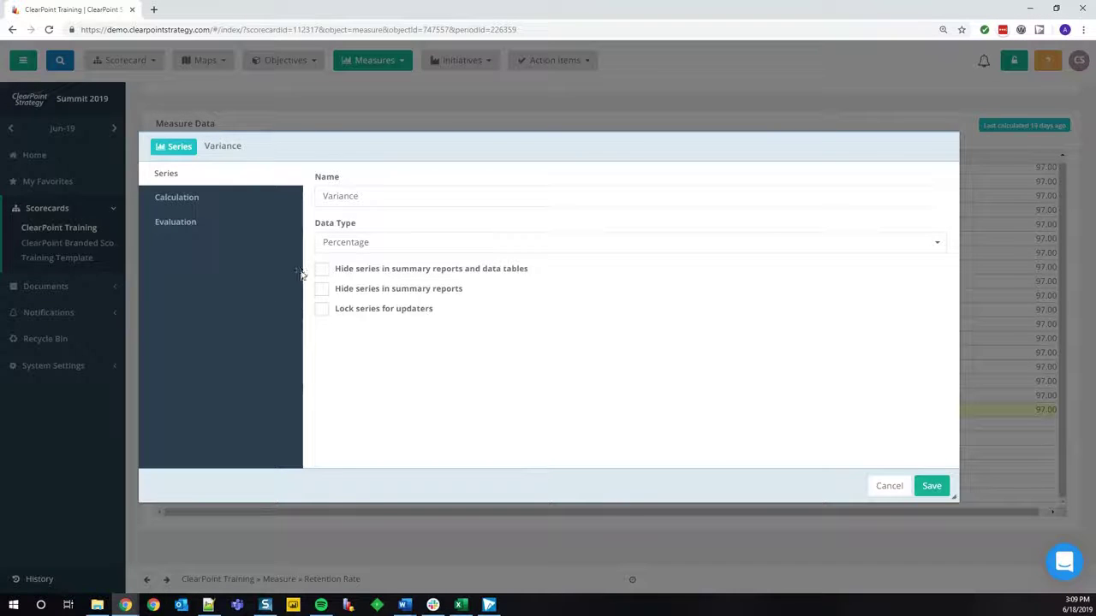
left_click(239, 207)
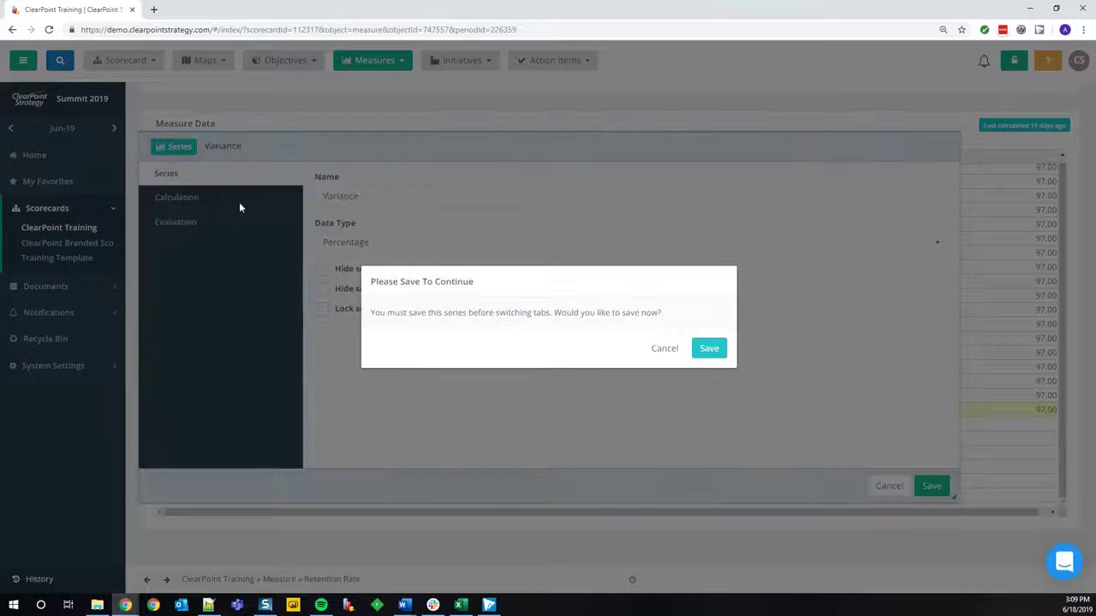
left_click(710, 351)
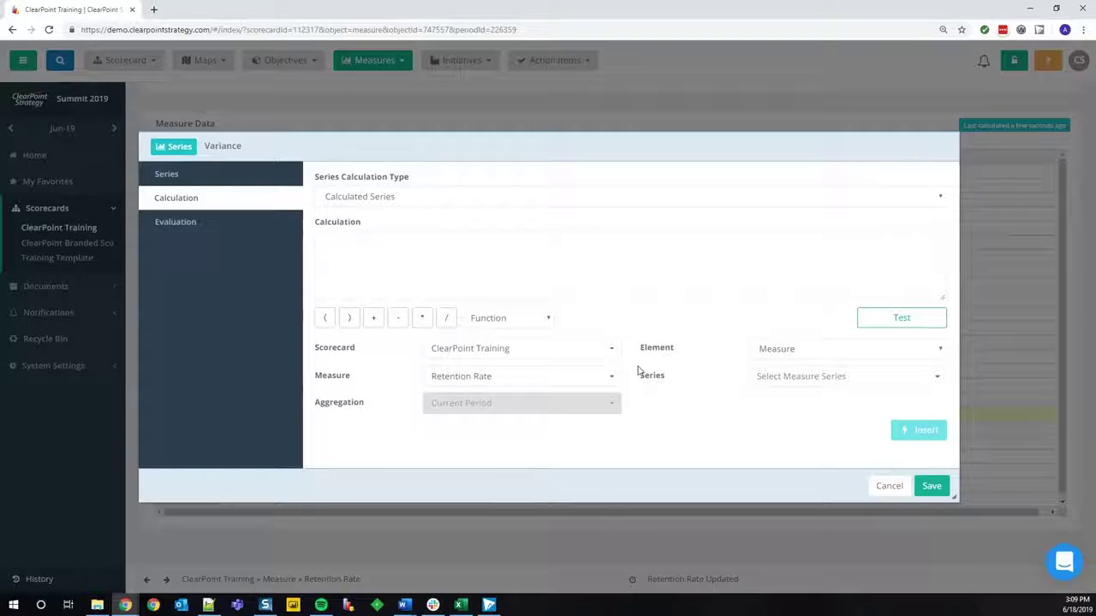
Insert the Retention Rate measure's Actual series for the current period into the Variance calculation.
left_click_drag(641, 377, 673, 379)
left_click(675, 382)
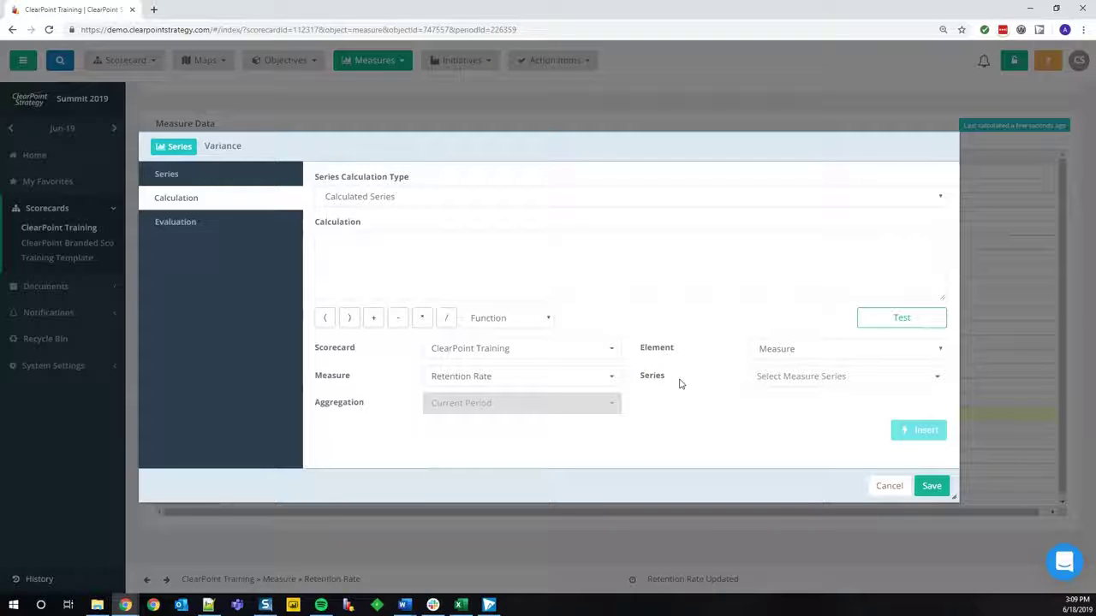
left_click(759, 384)
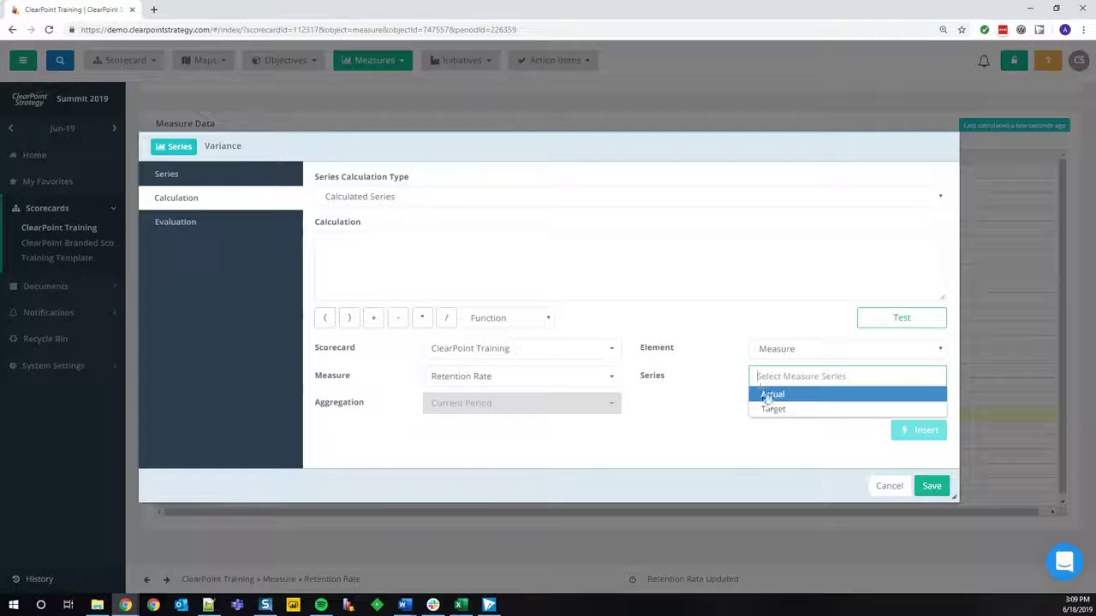
left_click(779, 394)
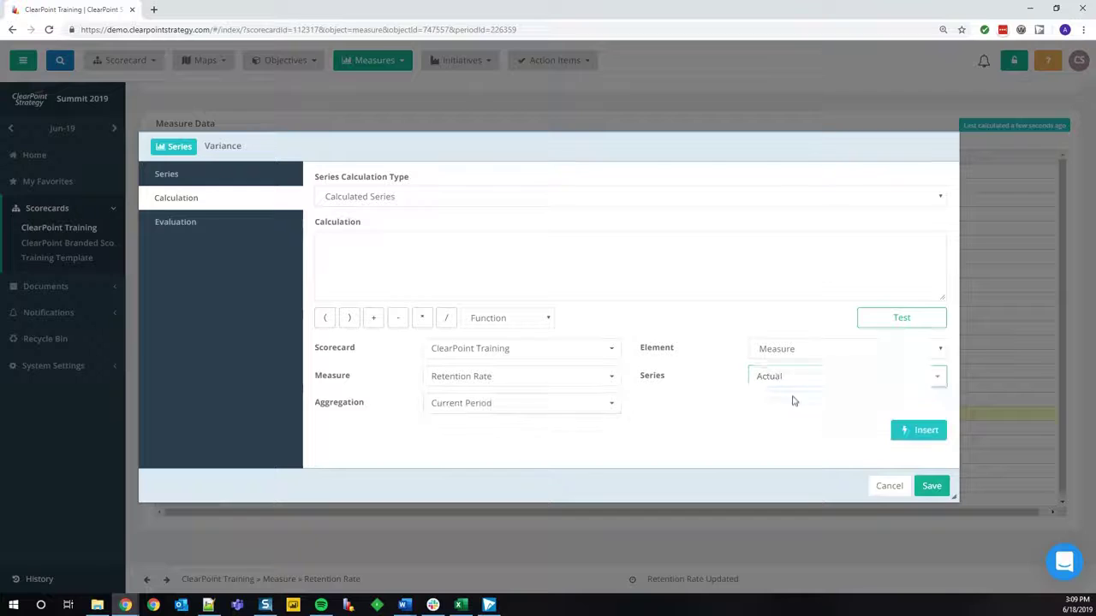
left_click(901, 430)
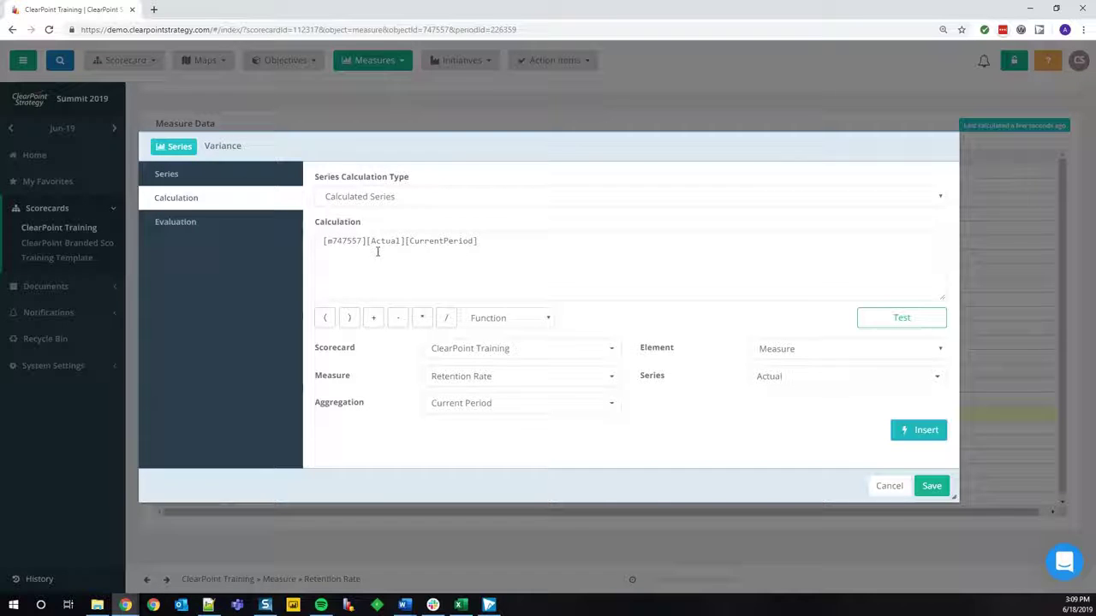
Review the parts of the inserted reference, and extend the formula by subtracting the Target series for the current period.
double_click(339, 241)
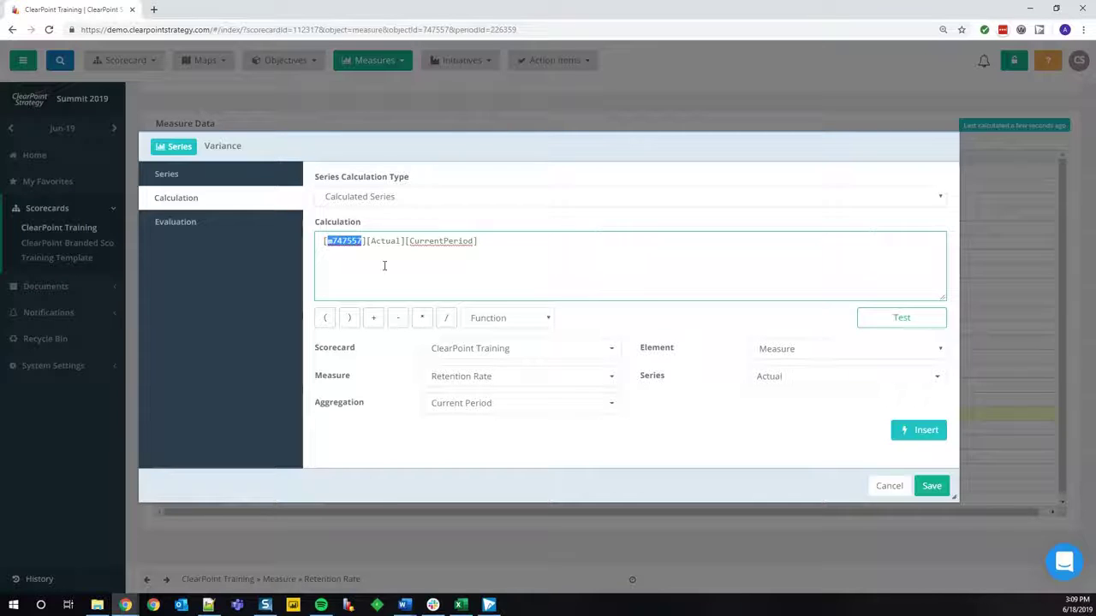
double_click(390, 241)
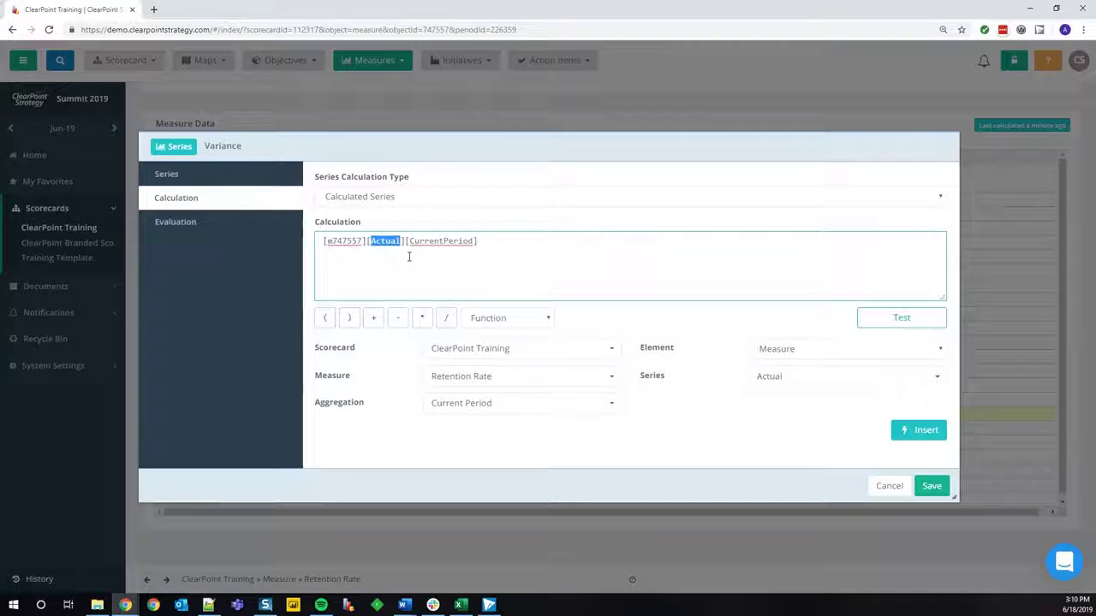
double_click(439, 241)
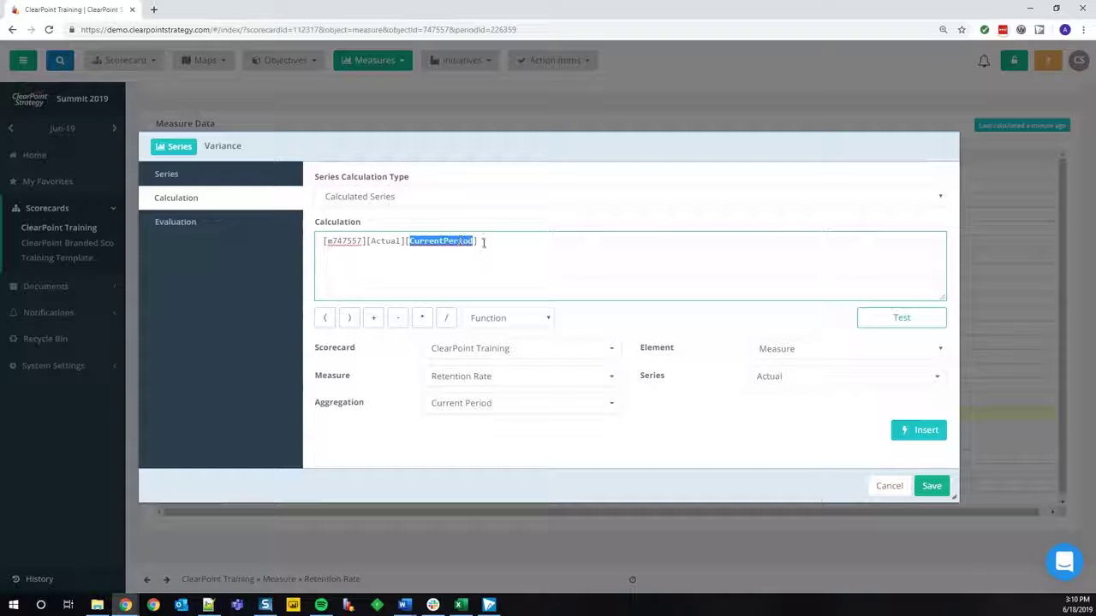
left_click(484, 243)
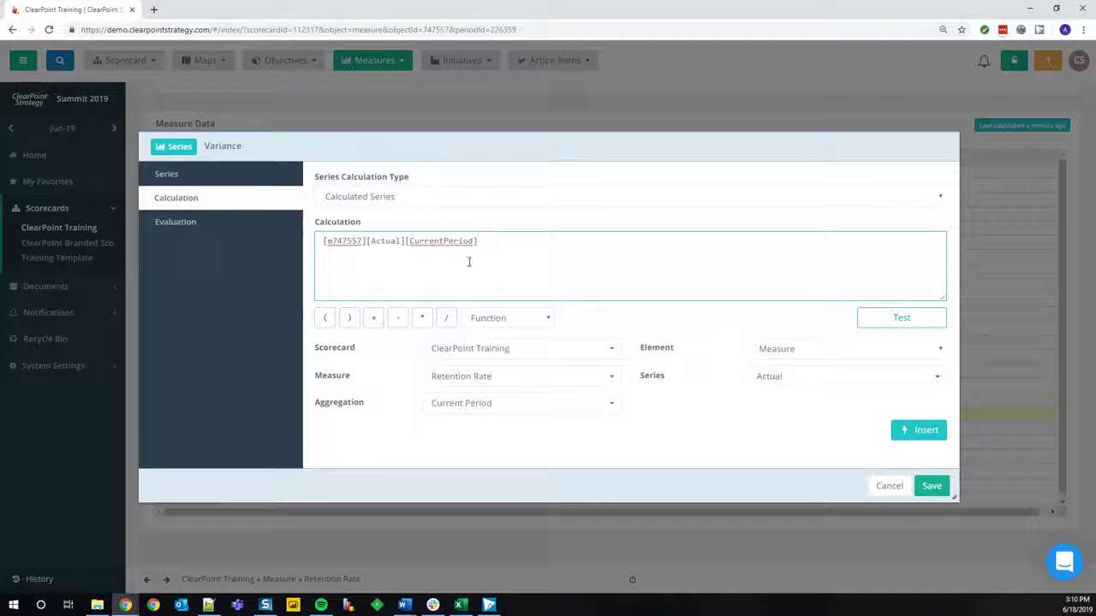
left_click(396, 325)
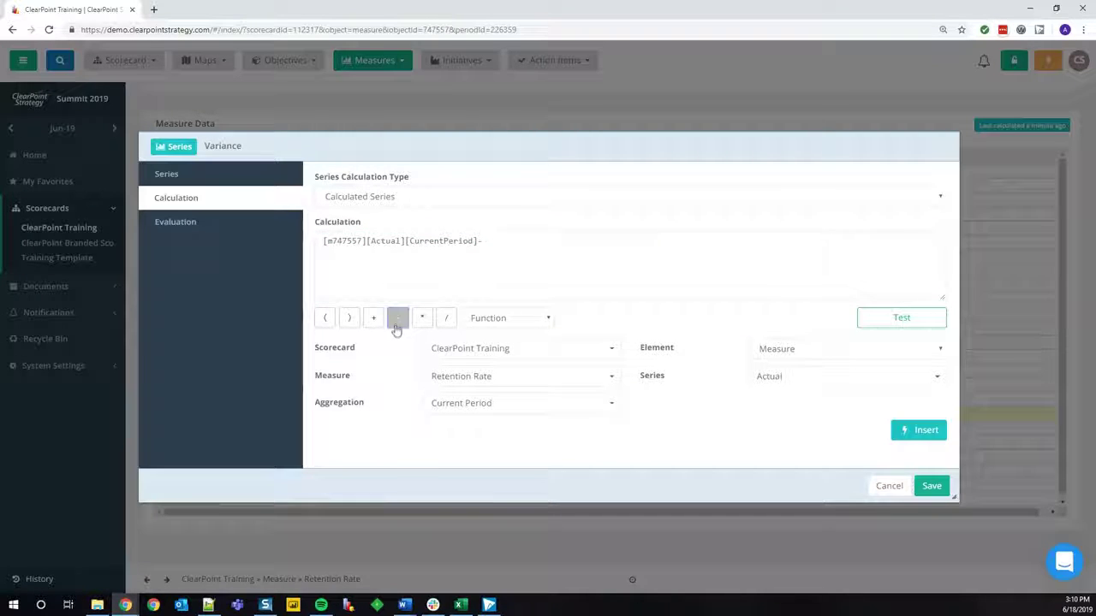
left_click(779, 381)
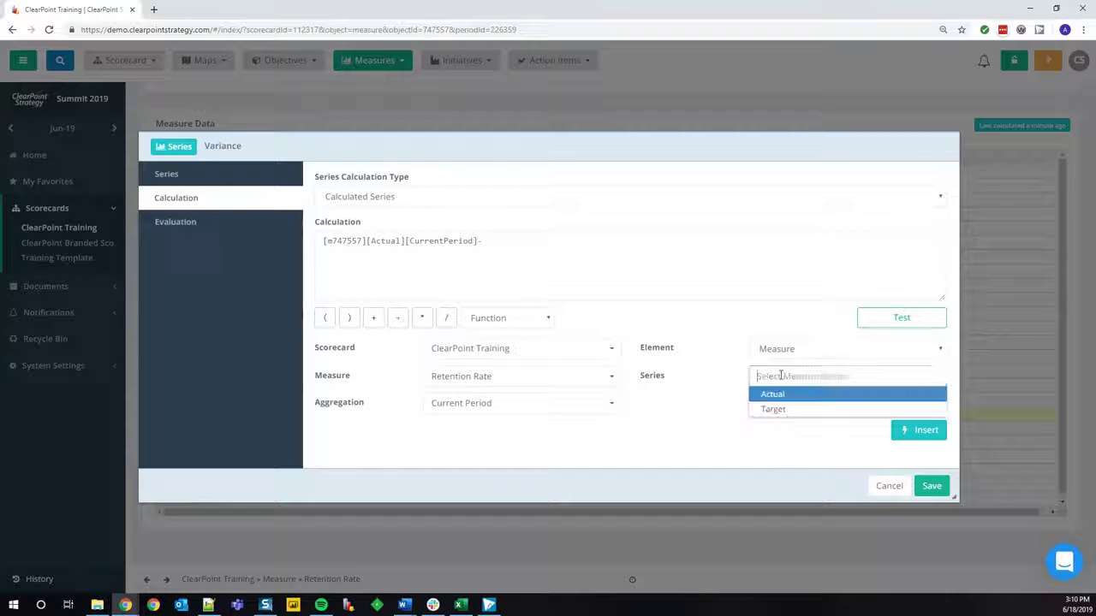
left_click(773, 412)
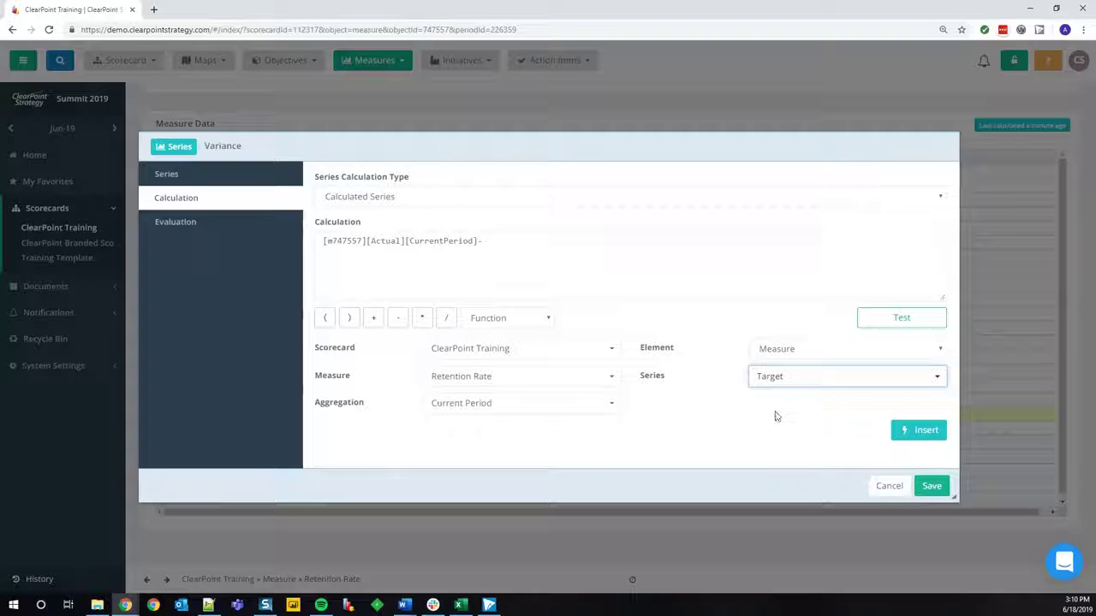
left_click(910, 431)
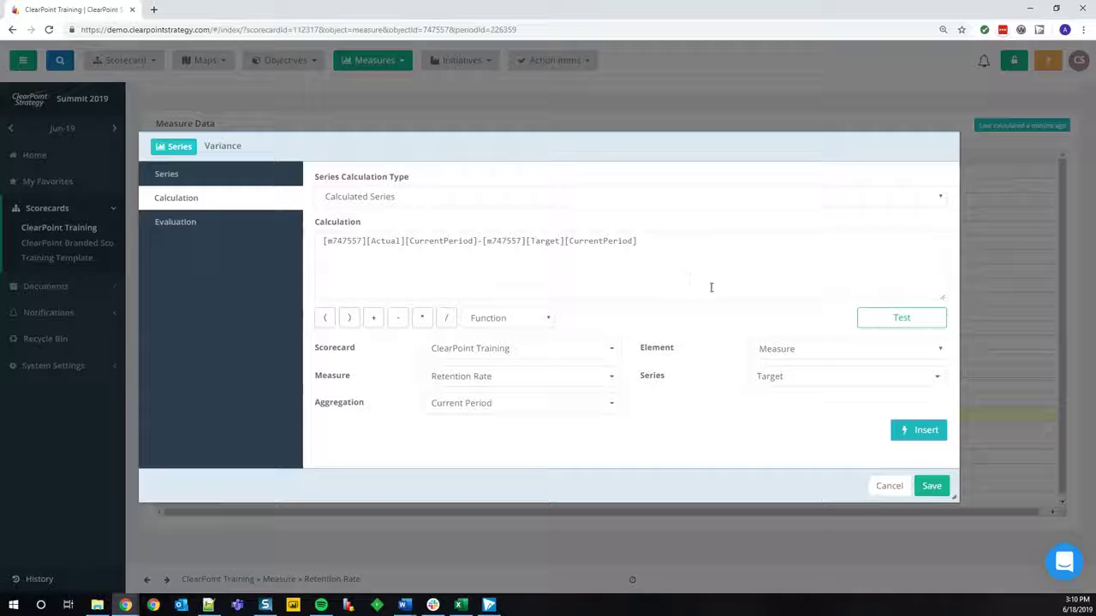
Test the Variance calculation for Jun-19 and save the series.
left_click(878, 323)
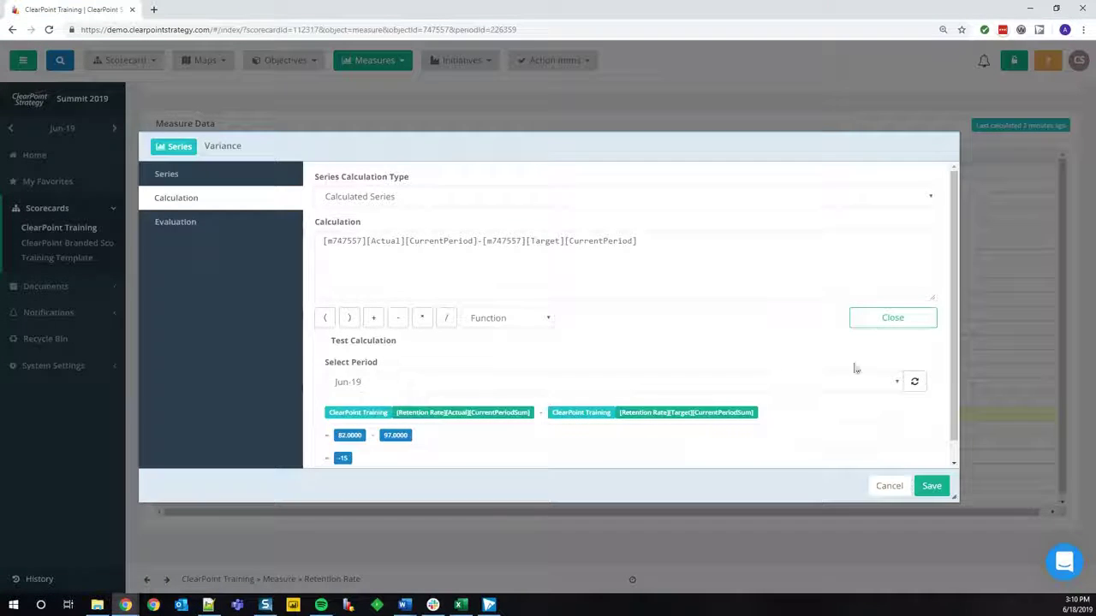
scroll(955, 391, "down", 1)
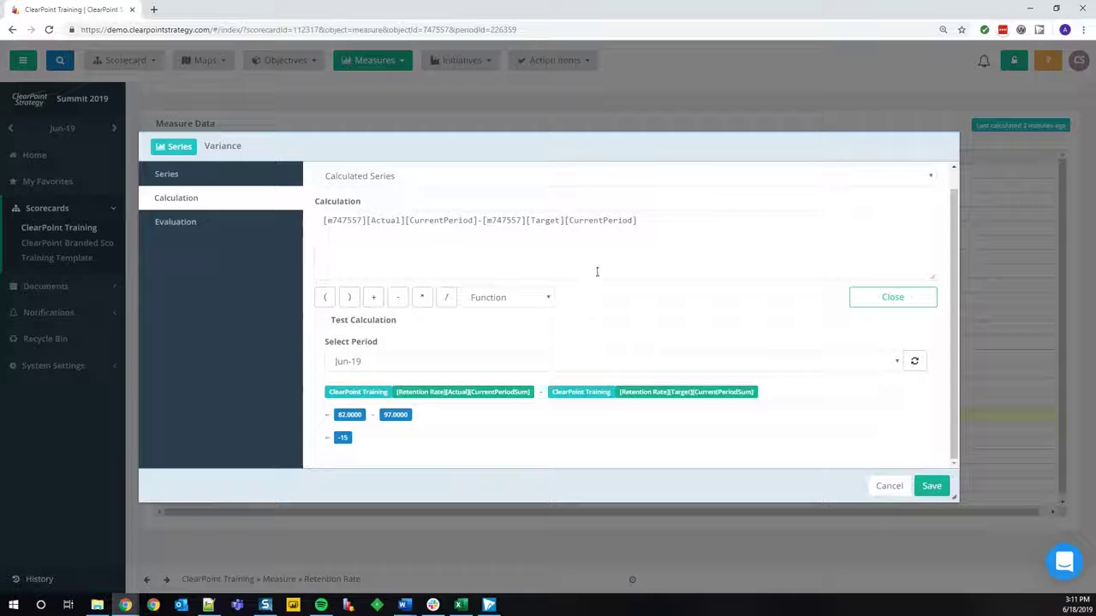
left_click(924, 487)
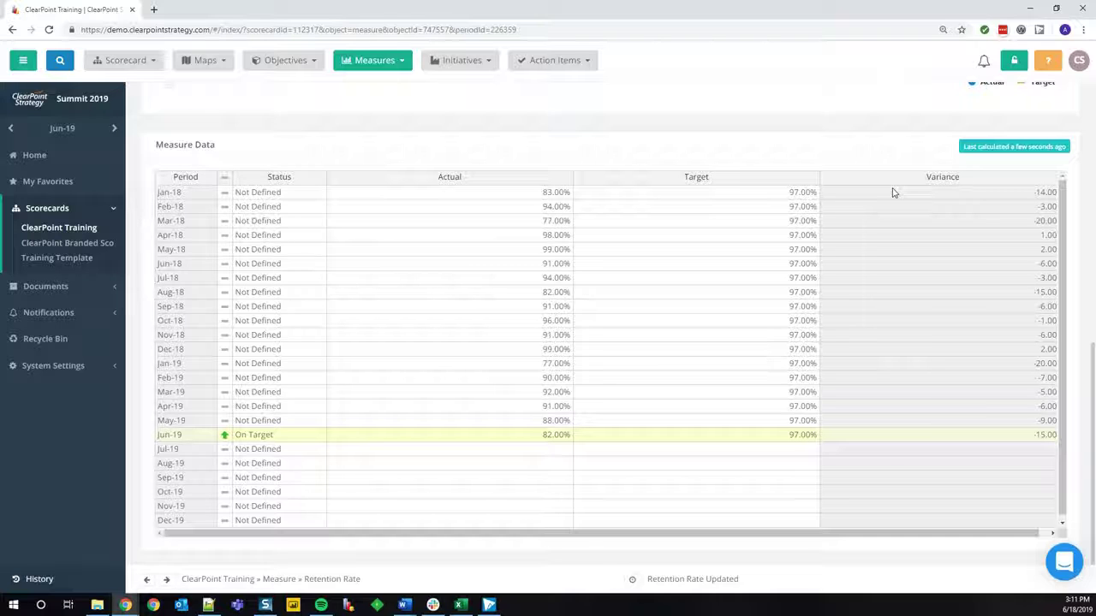
Add another series named CYTD with data type Percentage to the Retention Rate measure, saving it to open its calculation settings.
scroll(892, 193, "up", 10)
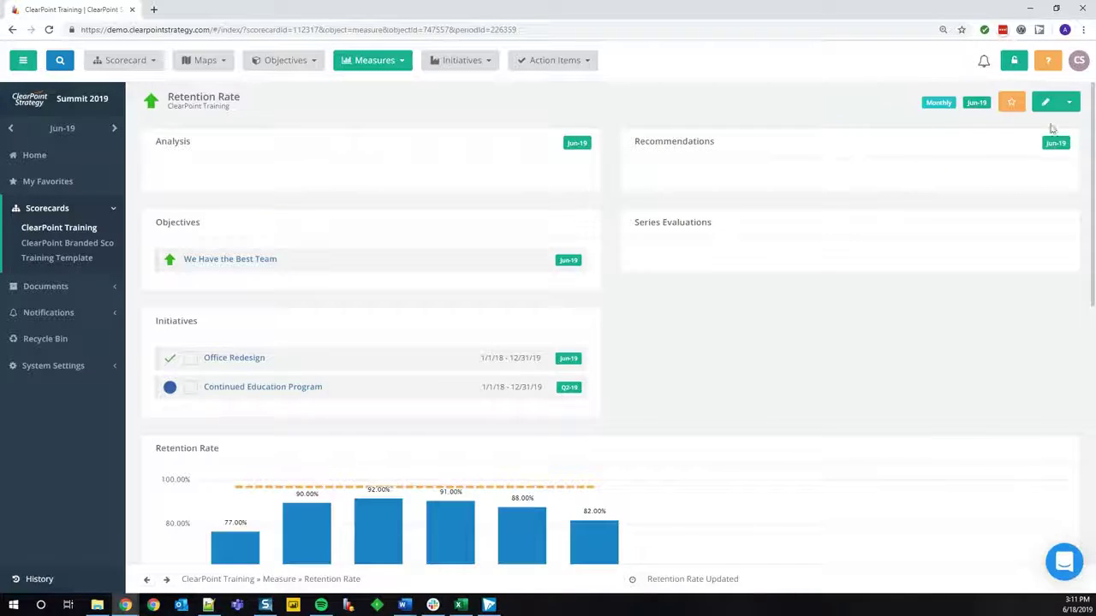
left_click(1045, 102)
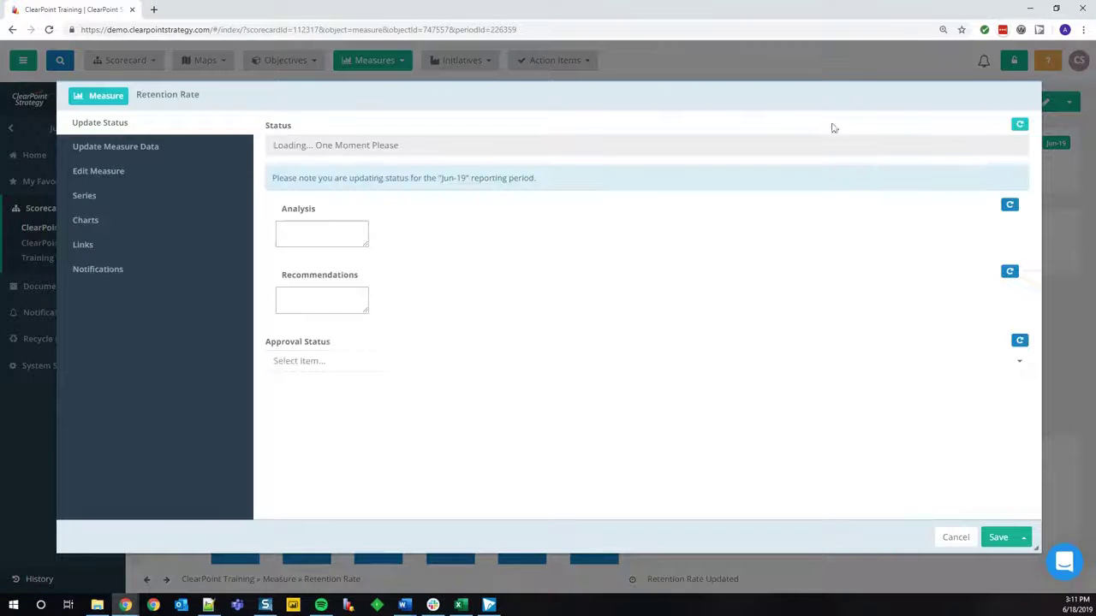
left_click(157, 204)
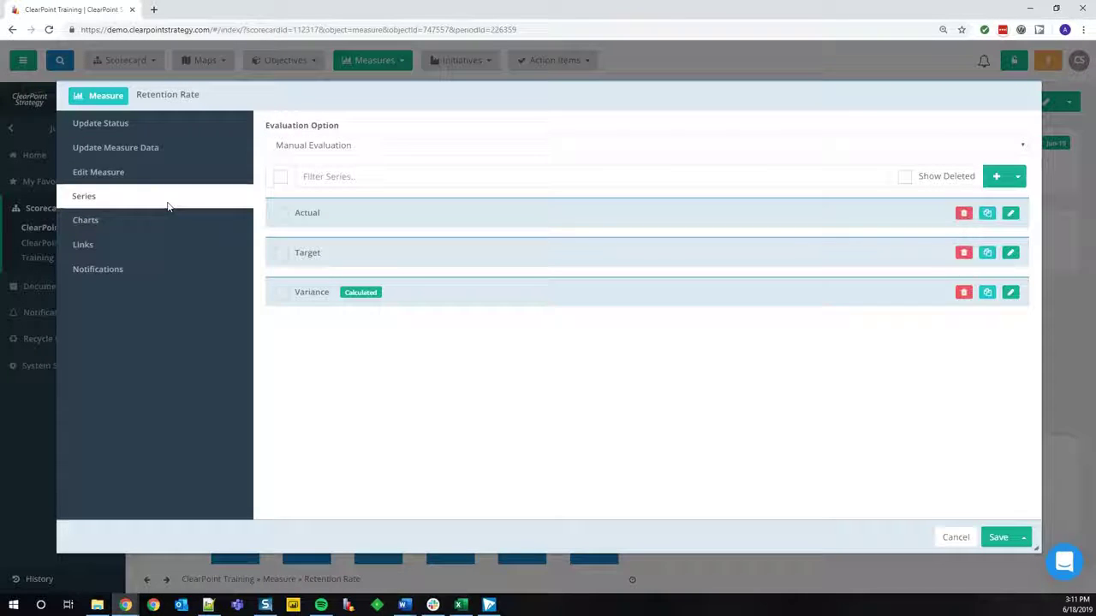
left_click(995, 177)
left_click(375, 190)
type("CYTD")
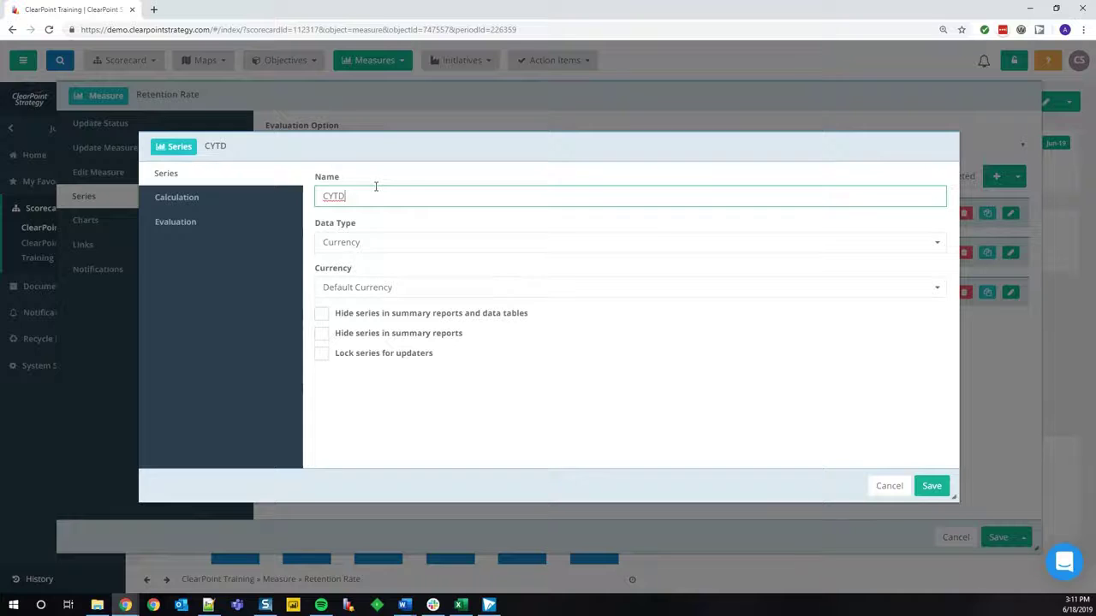
left_click(405, 244)
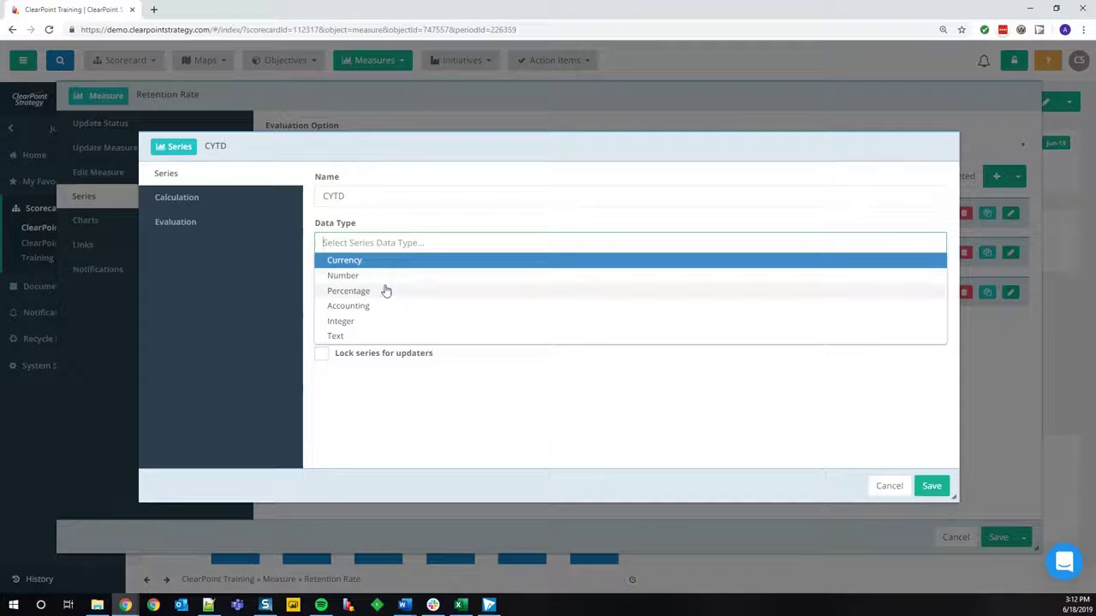
left_click(386, 292)
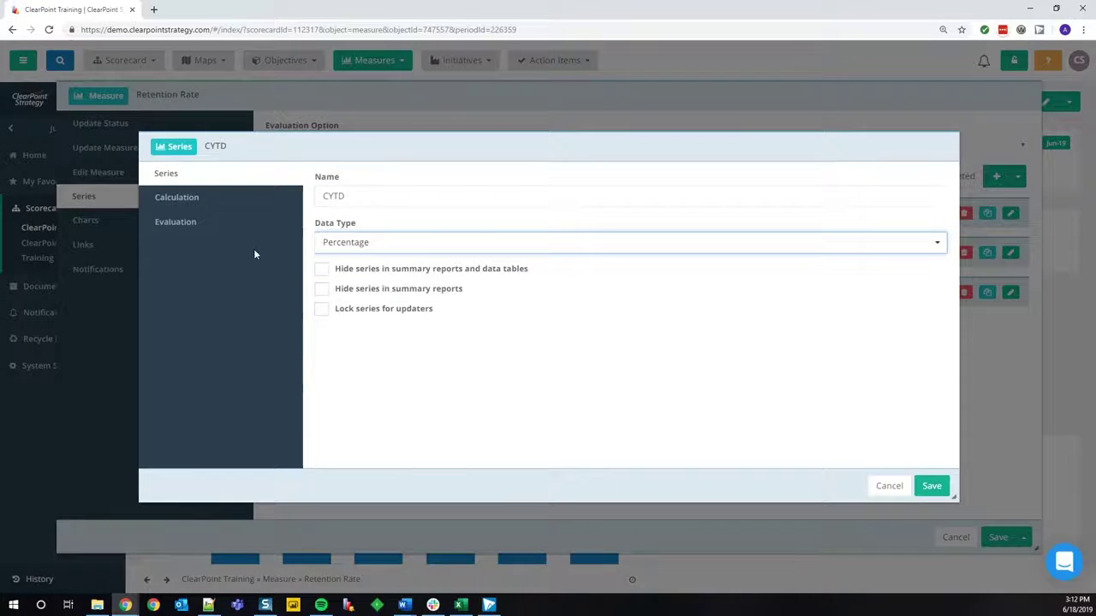
left_click(236, 198)
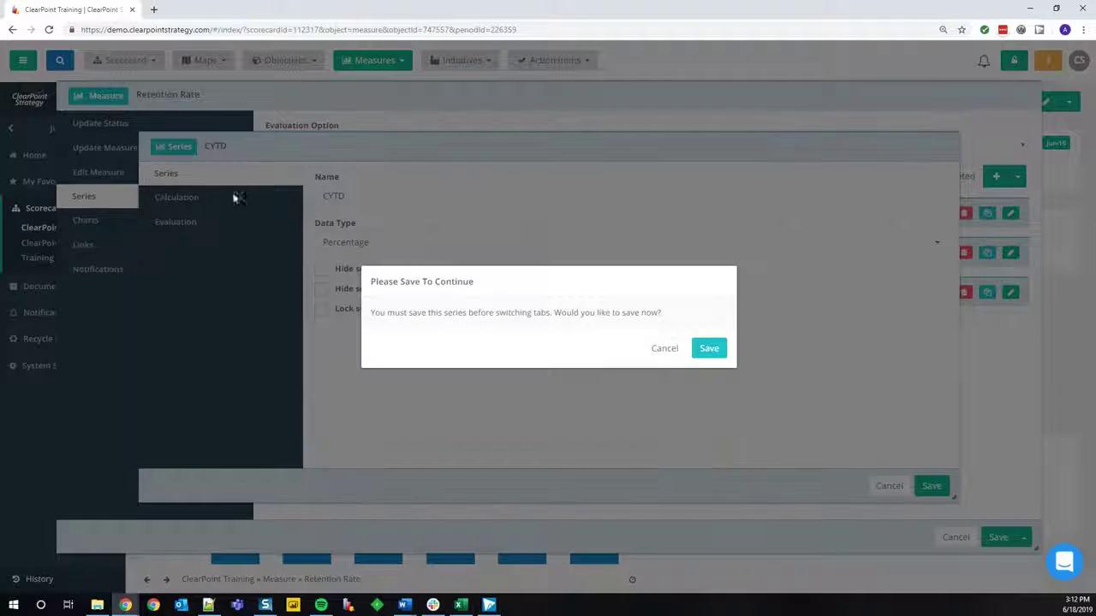
left_click(710, 351)
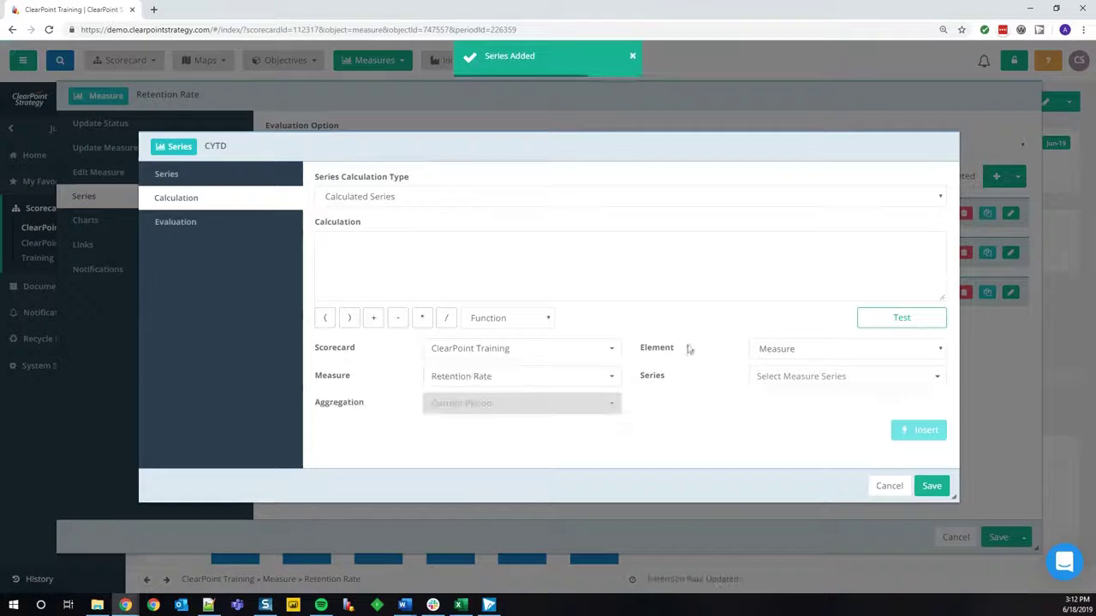
Insert the Retention Rate measure's Actual series with Calendar YTD Average aggregation into the CYTD calculation, and save the series and measure.
left_click(562, 249)
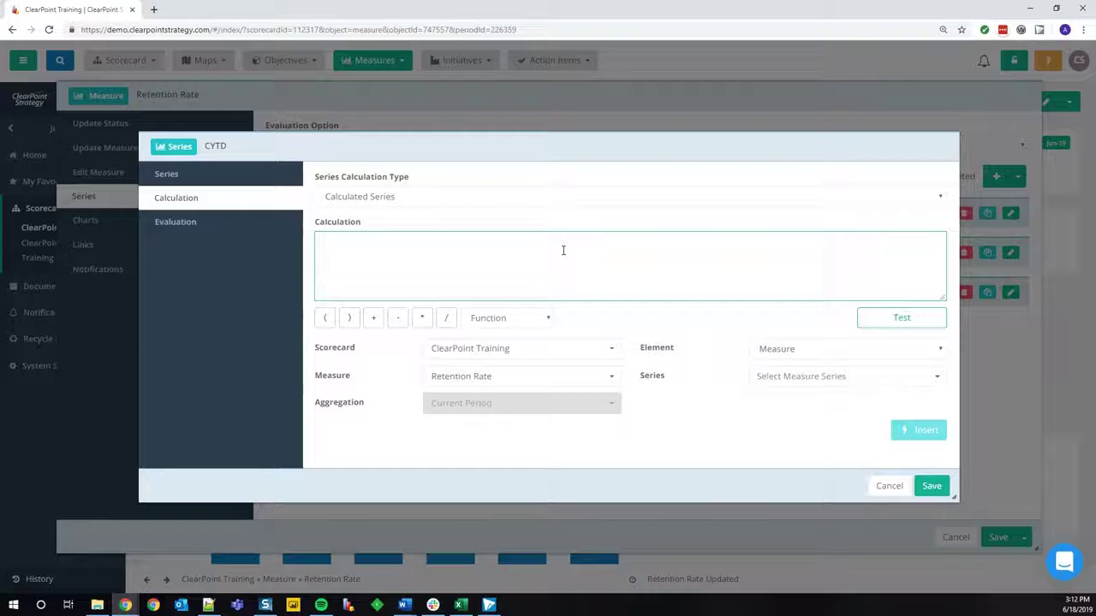
left_click(761, 376)
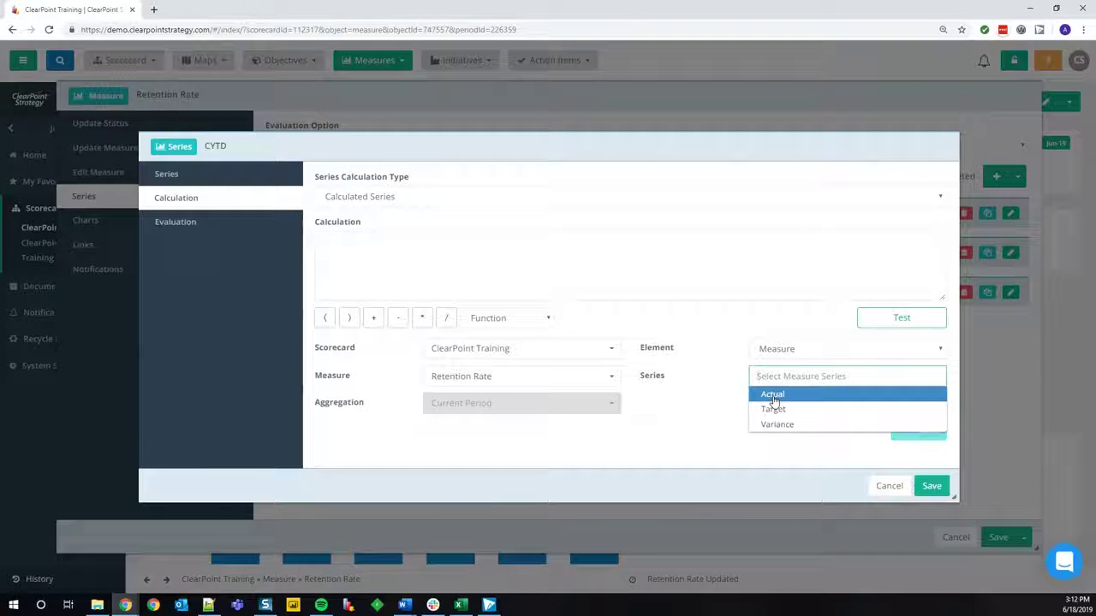
left_click(771, 396)
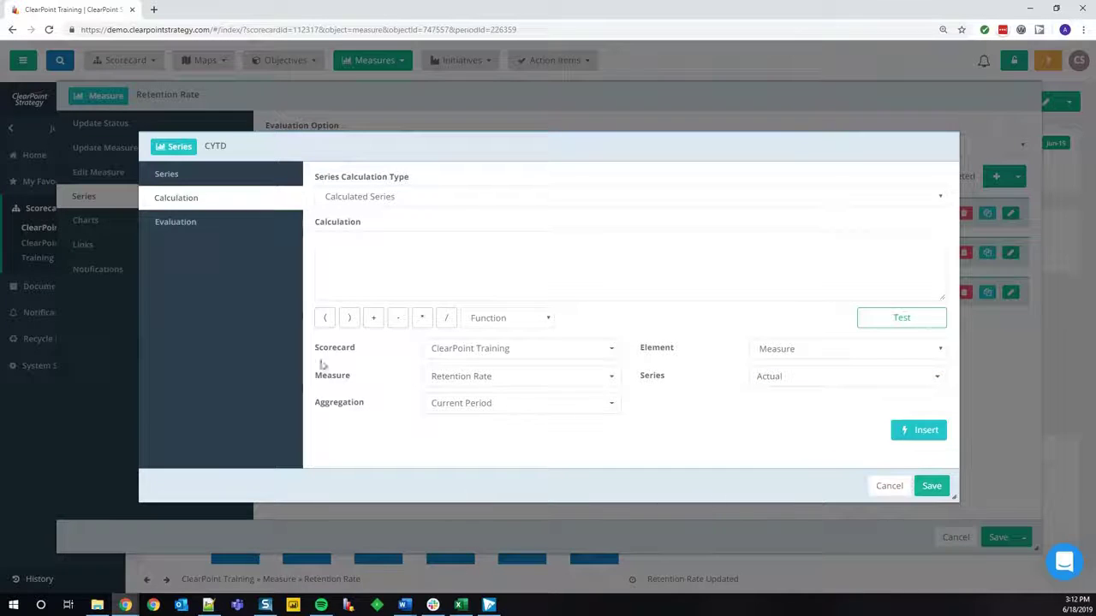
left_click(451, 414)
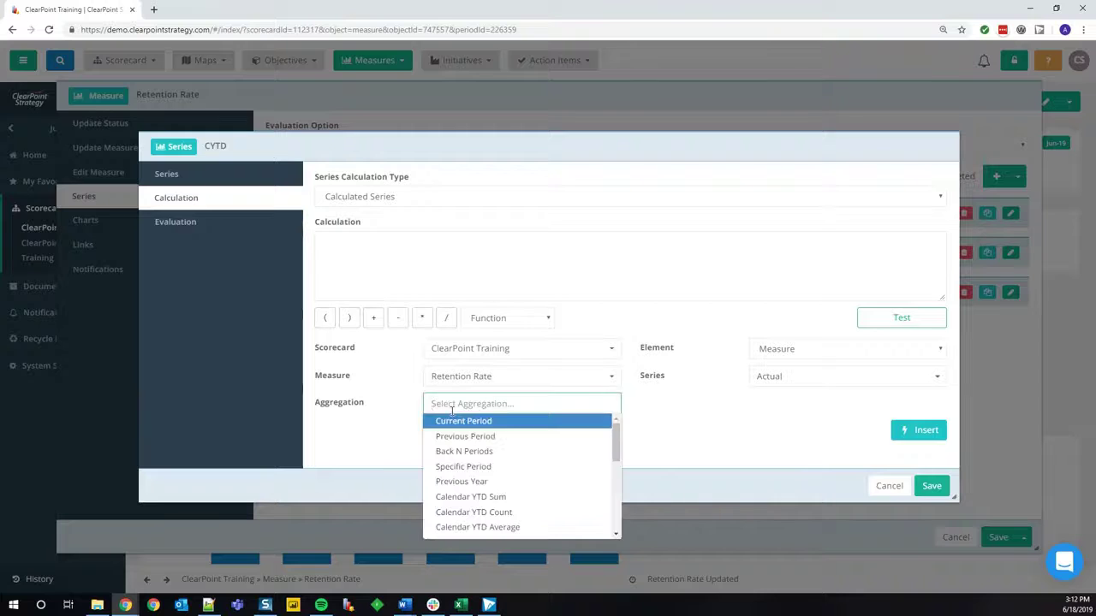
scroll(484, 458, "down", 1)
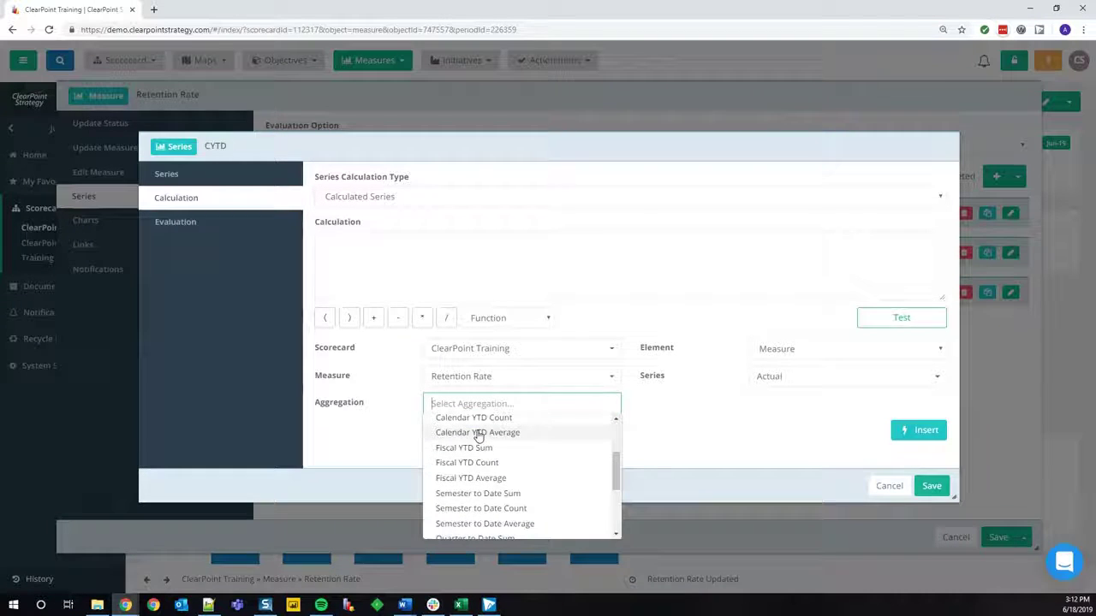
left_click(479, 434)
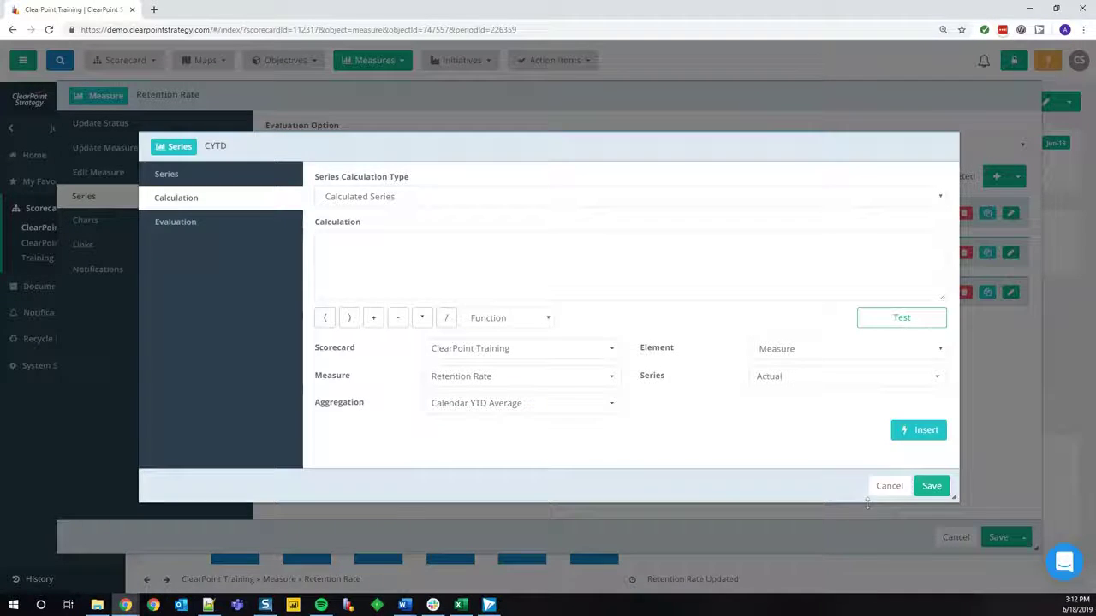
left_click(899, 433)
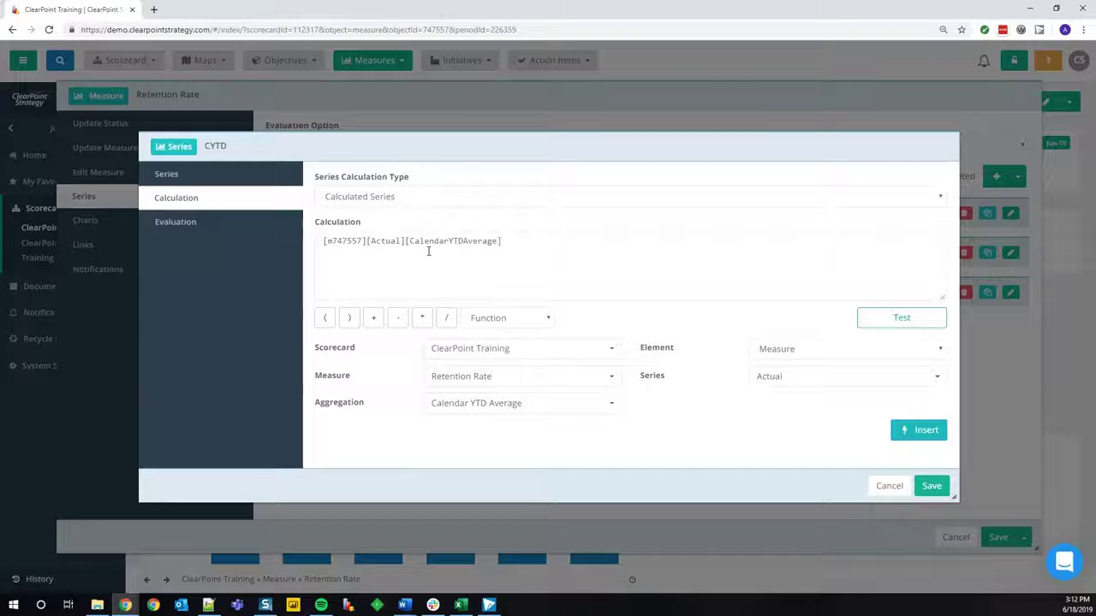
left_click(945, 493)
left_click(998, 538)
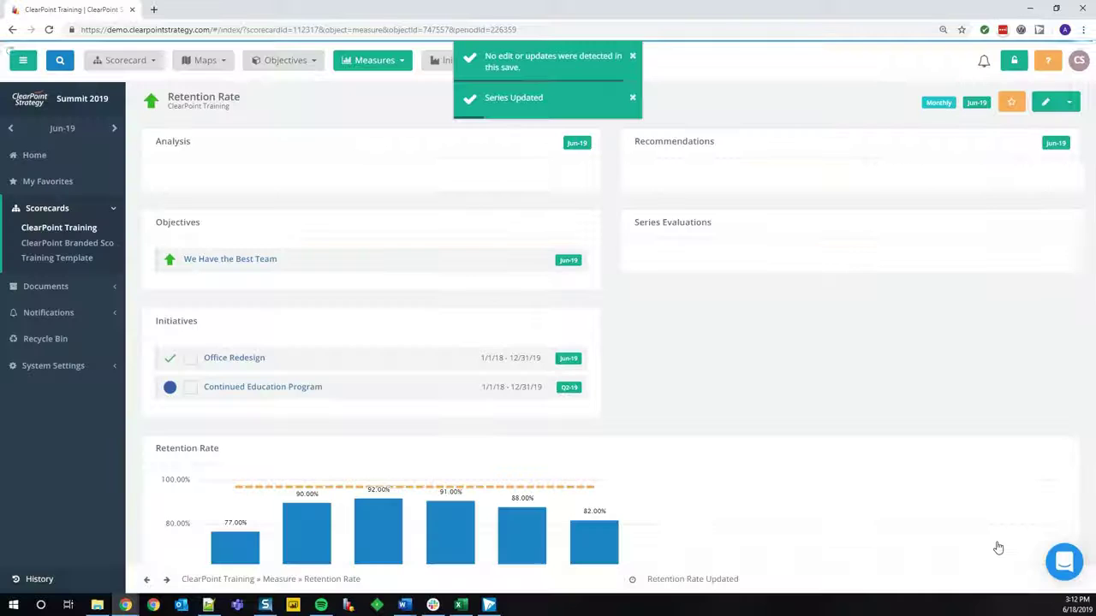
Add the CYTD series to the Retention Rate chart in dark blue and save the chart.
scroll(761, 411, "down", 5)
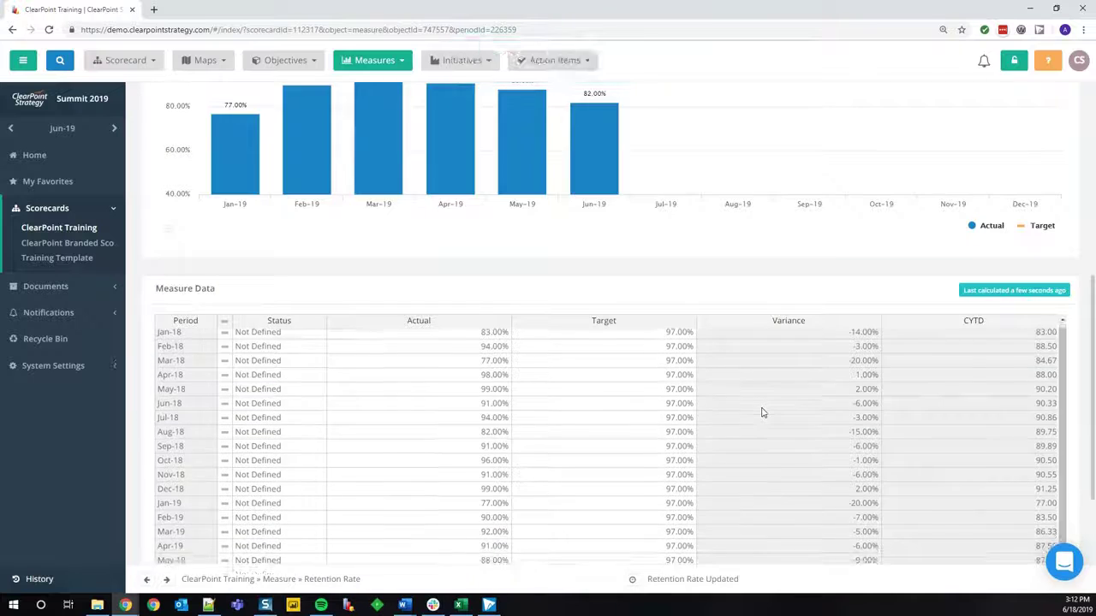
scroll(762, 409, "down", 3)
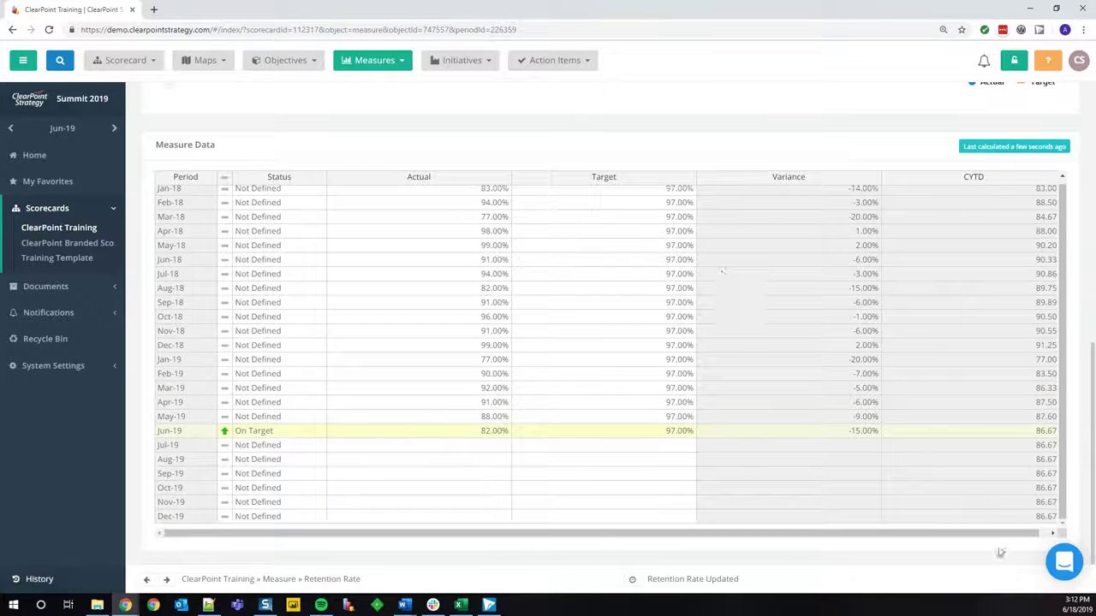
left_click_drag(991, 533, 1010, 537)
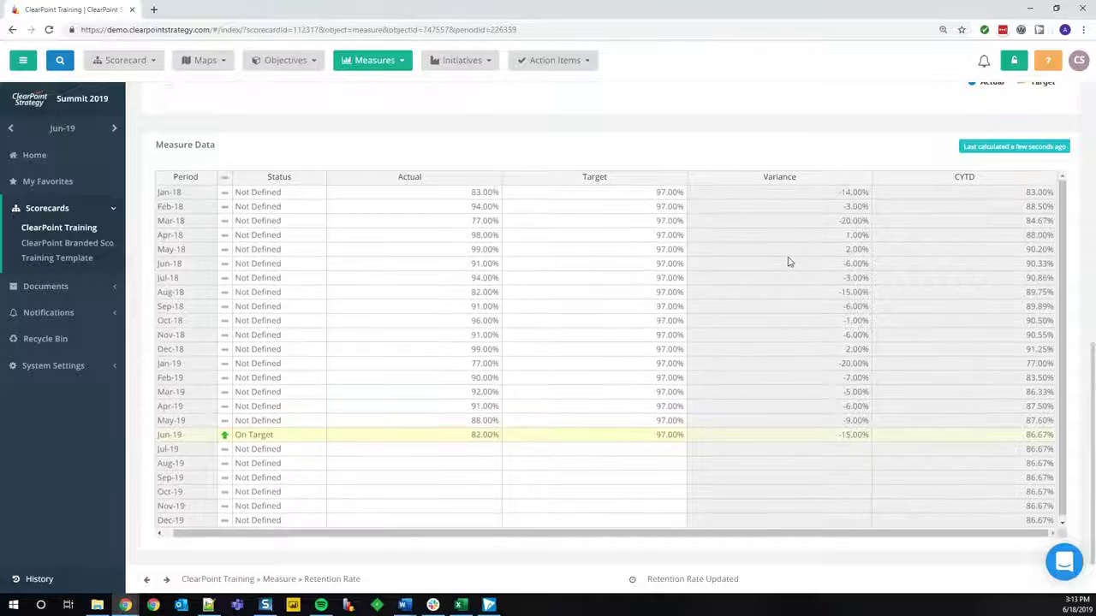
scroll(799, 262, "up", 7)
scroll(801, 279, "down", 3)
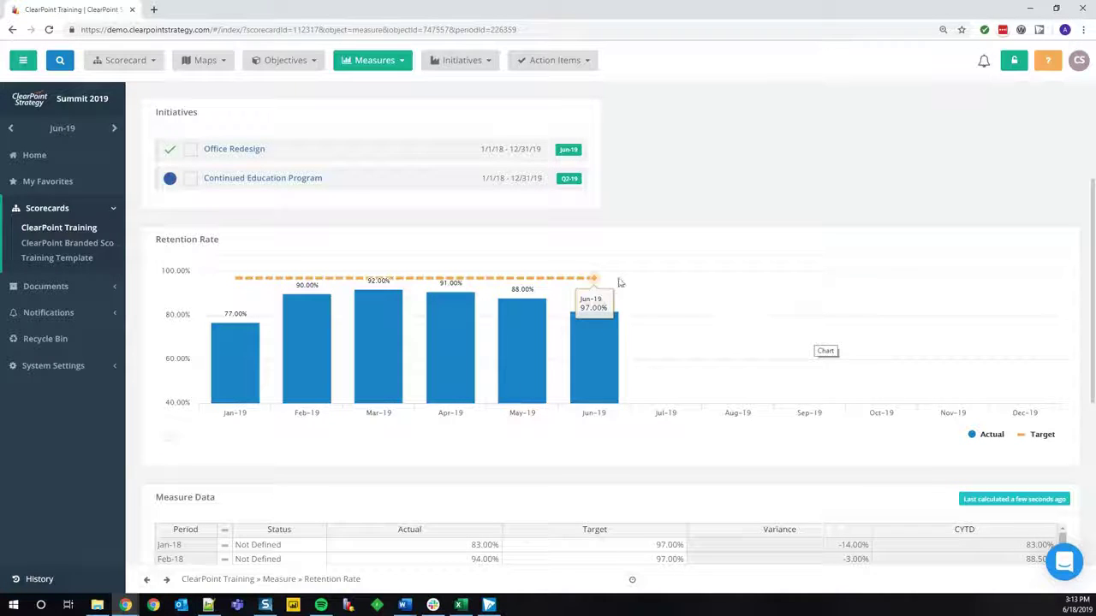
left_click(689, 302)
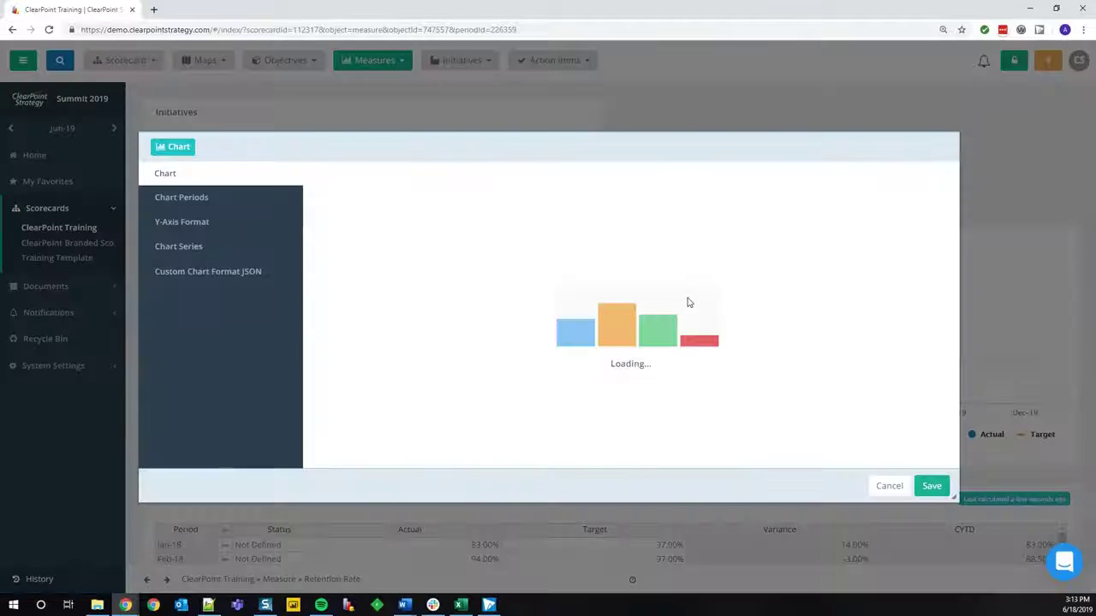
left_click(245, 244)
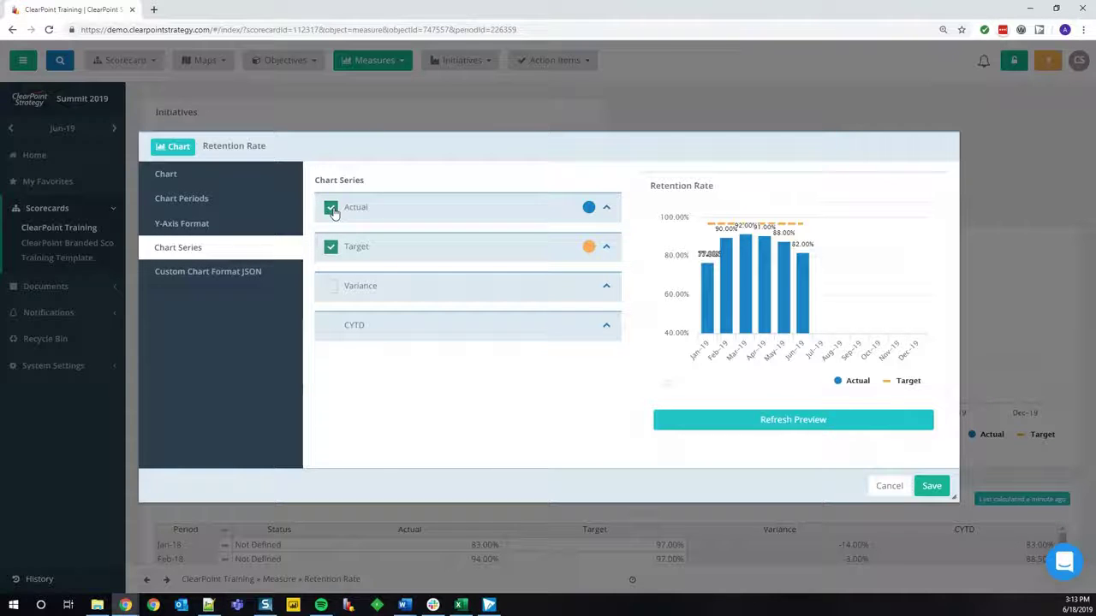
left_click(330, 328)
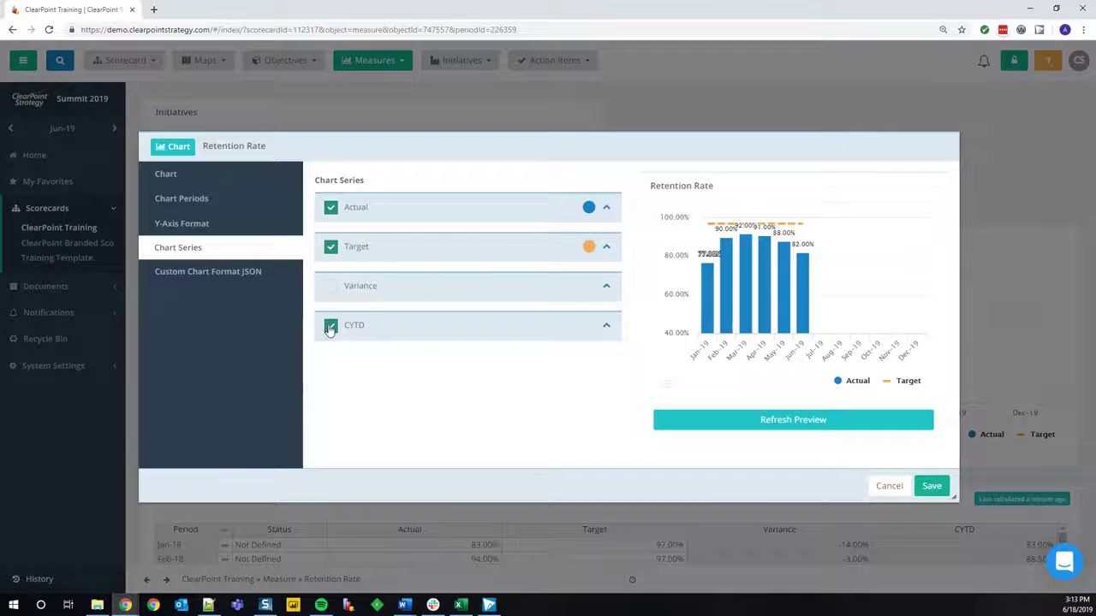
left_click(606, 327)
left_click(551, 375)
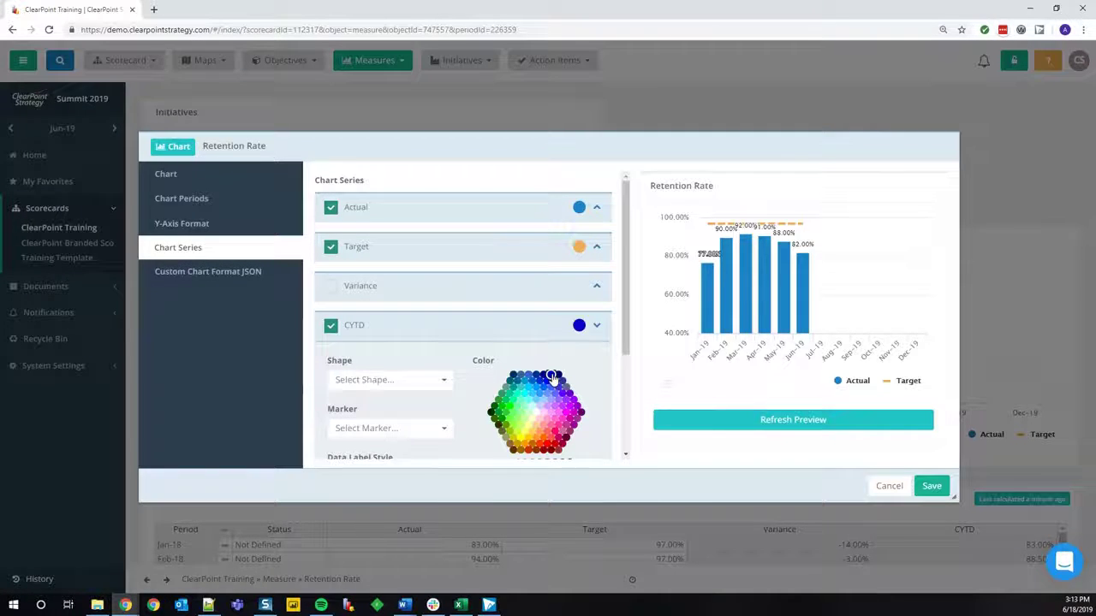
left_click(930, 486)
Open the CYTD series' calculation from the measure data table and clear its formula.
scroll(925, 490, "down", 1)
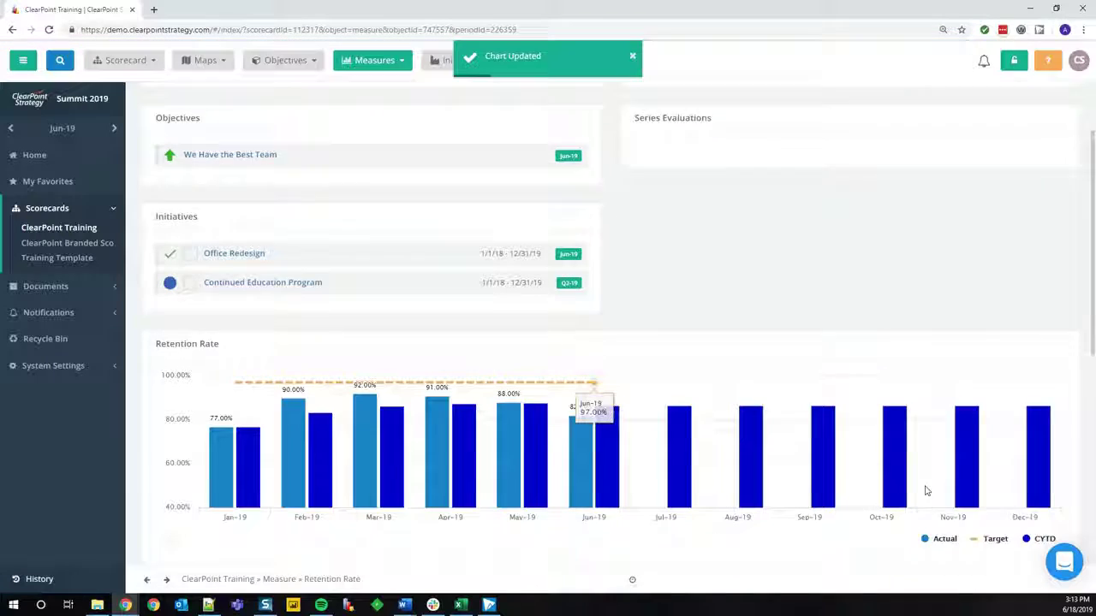
scroll(926, 490, "down", 1)
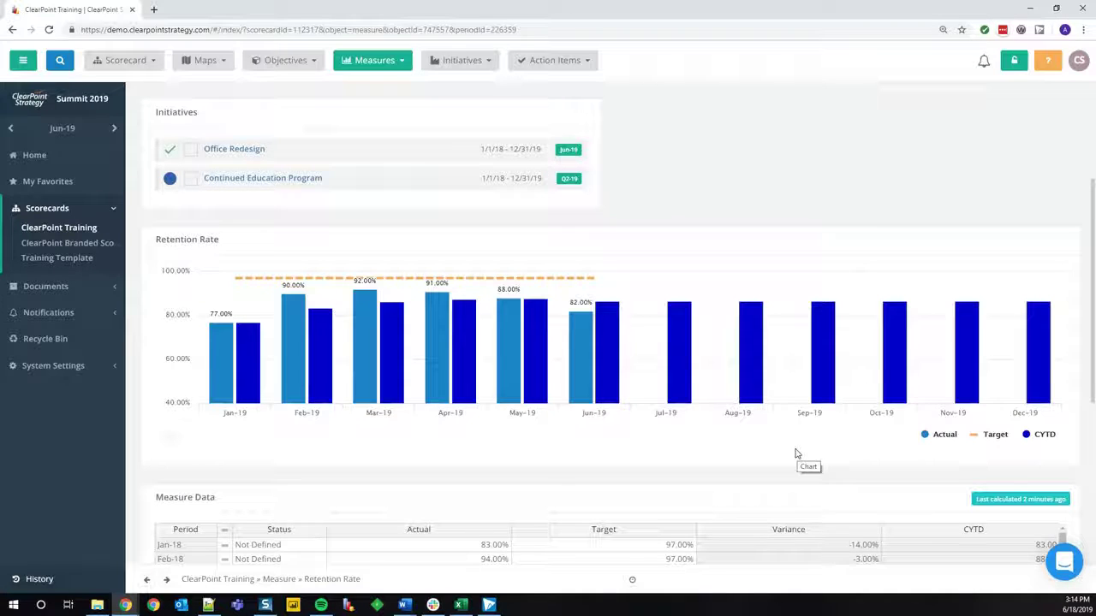
scroll(796, 453, "down", 2)
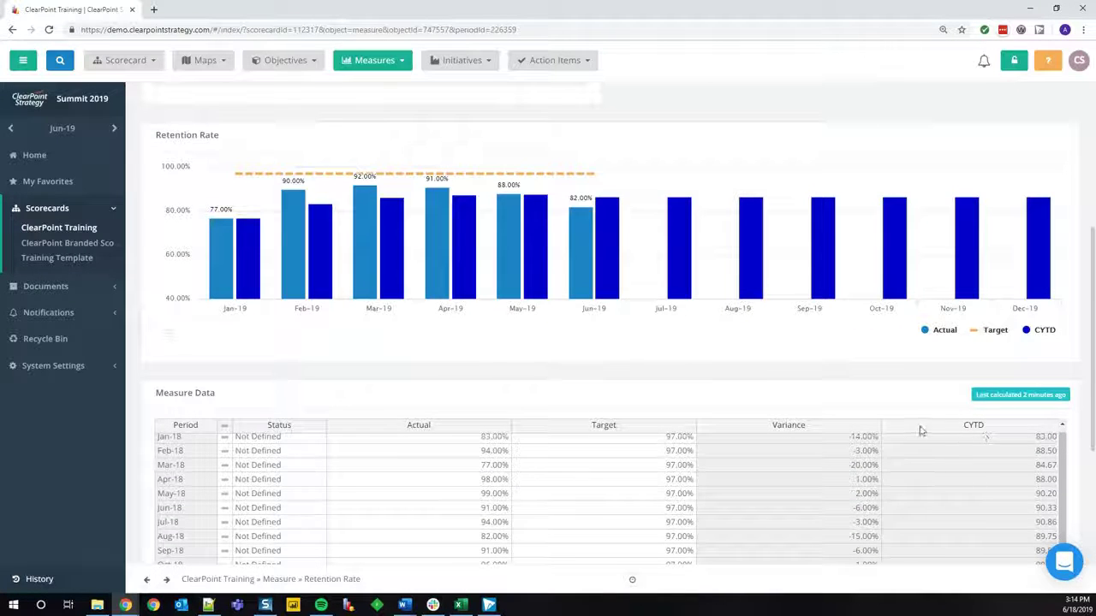
left_click(951, 430)
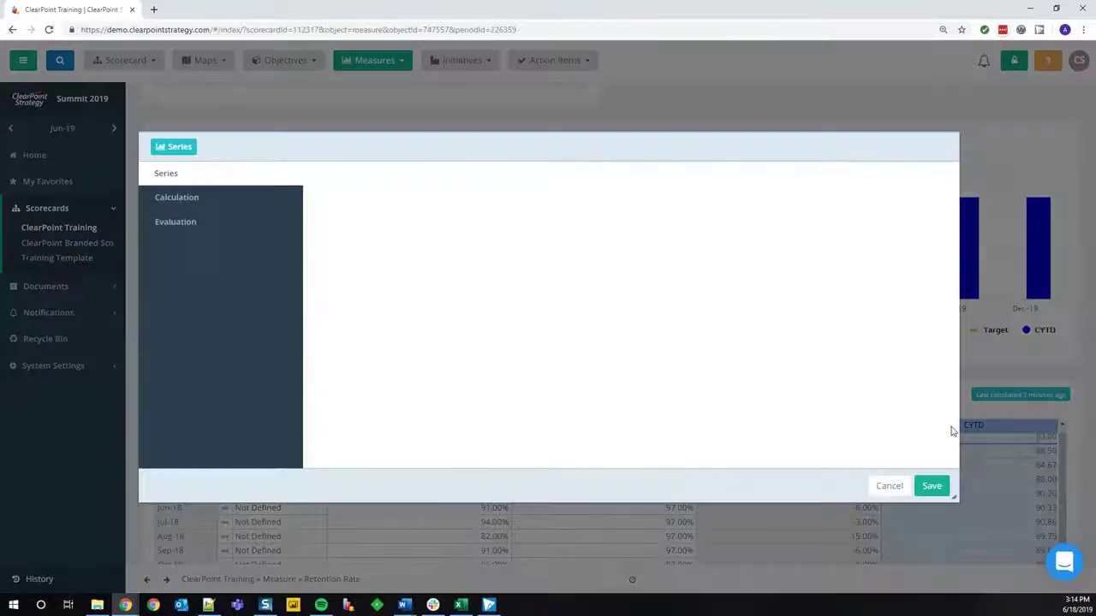
left_click(287, 207)
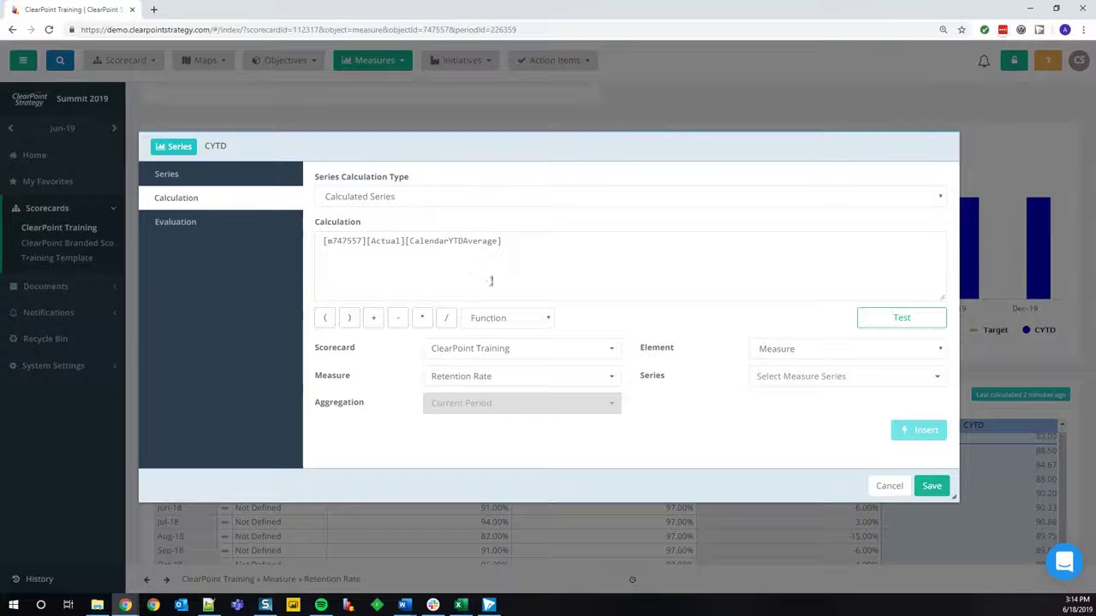
left_click_drag(545, 247, 268, 214)
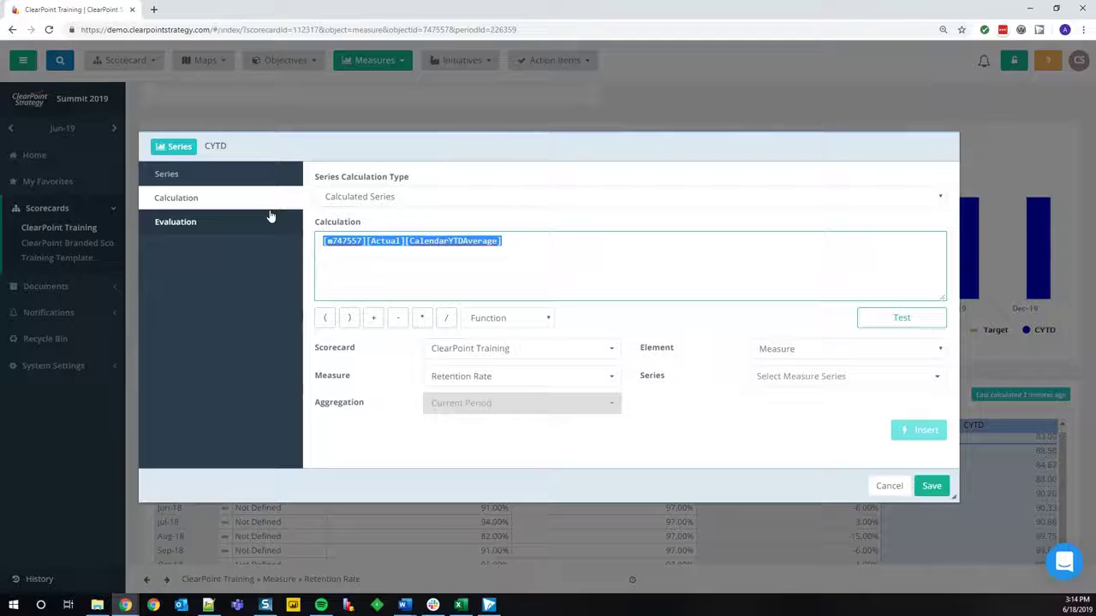
key("BackSpace")
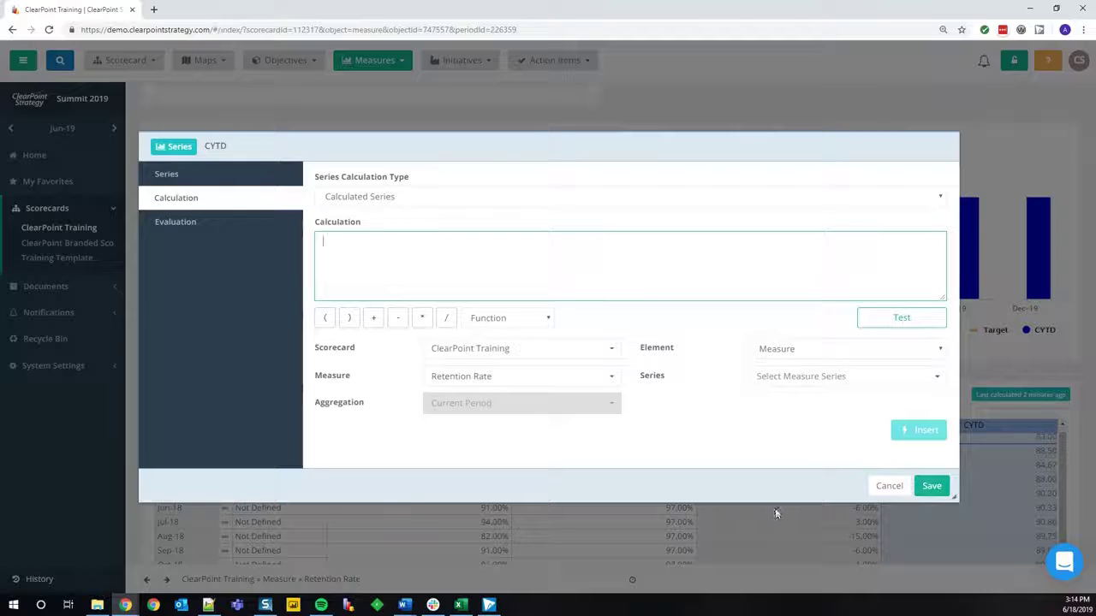
Begin the CYTD formula with CASE WHEN, the Retention Rate measure's Actual series for the current period, and IS NULL THEN NULL.
type("CASE WHEN")
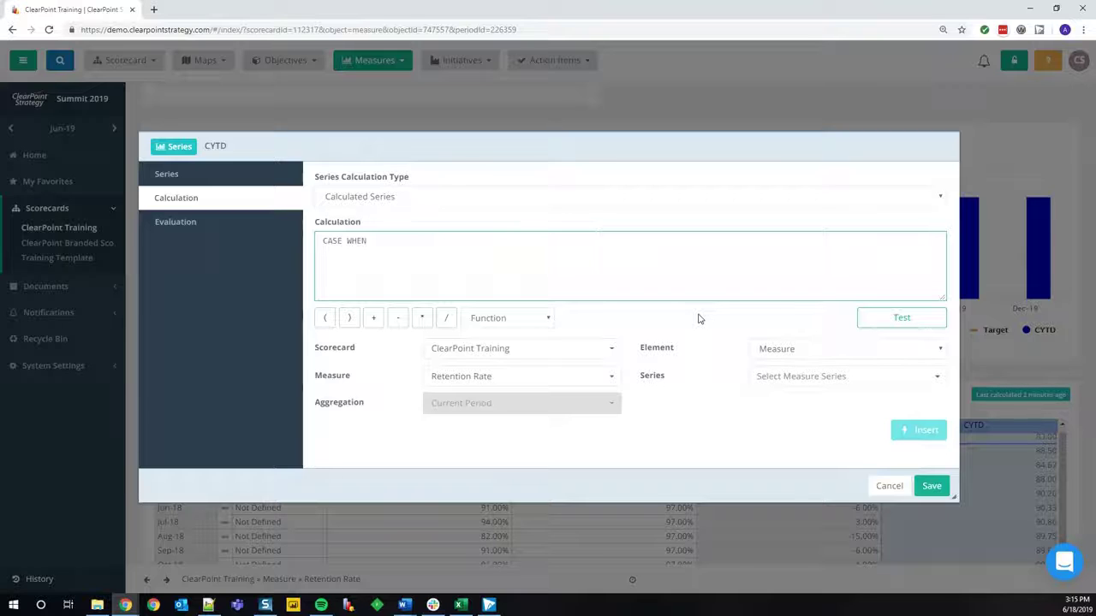
left_click(793, 387)
left_click(792, 392)
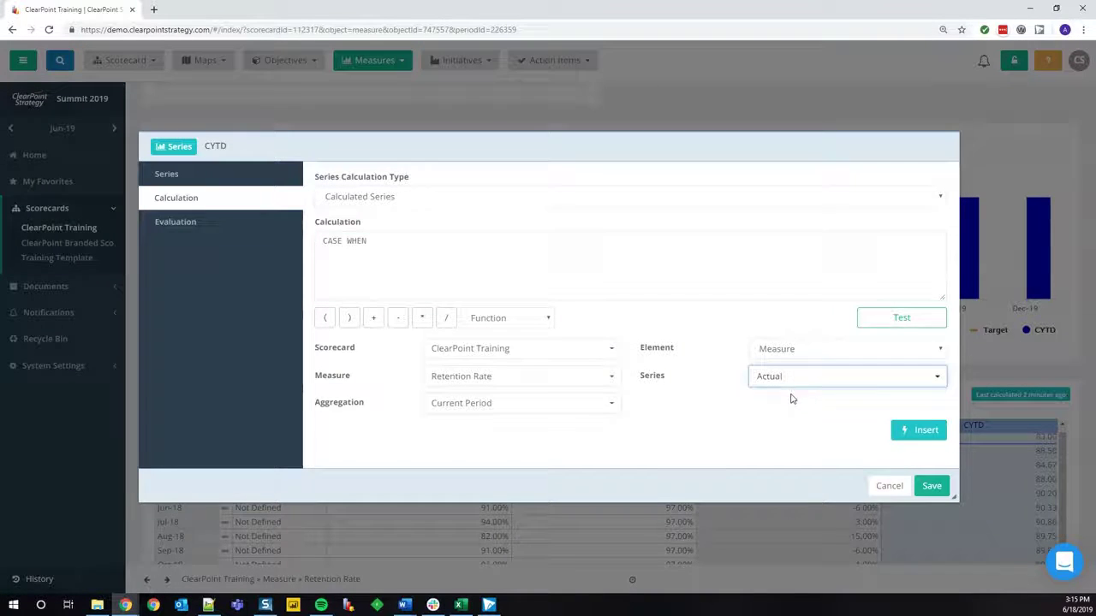
left_click(921, 431)
left_click(649, 242)
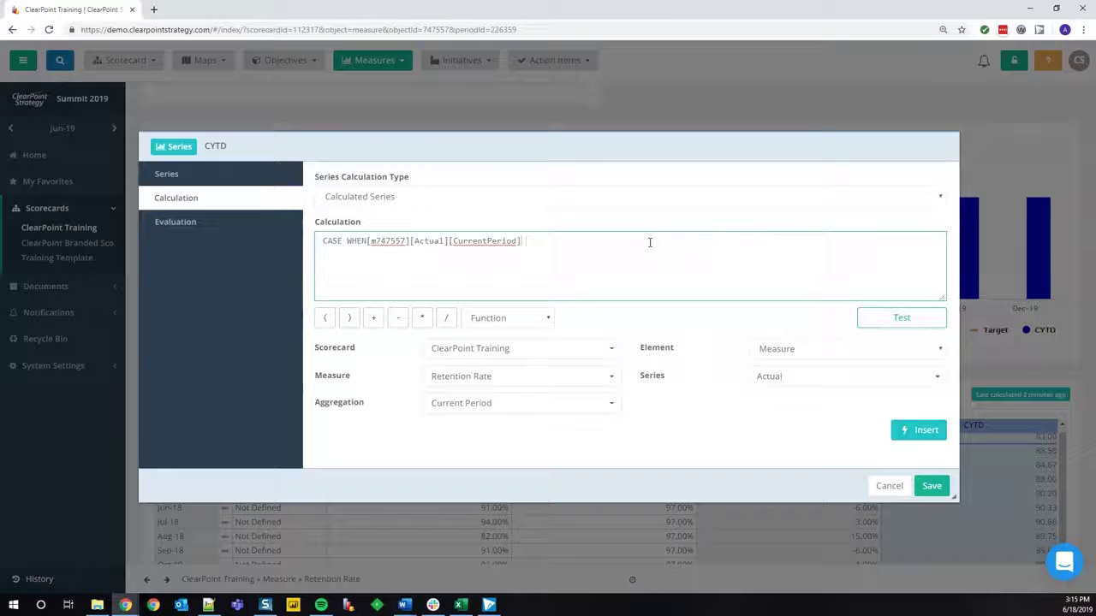
type("IS NULL")
type("THEN NULL ")
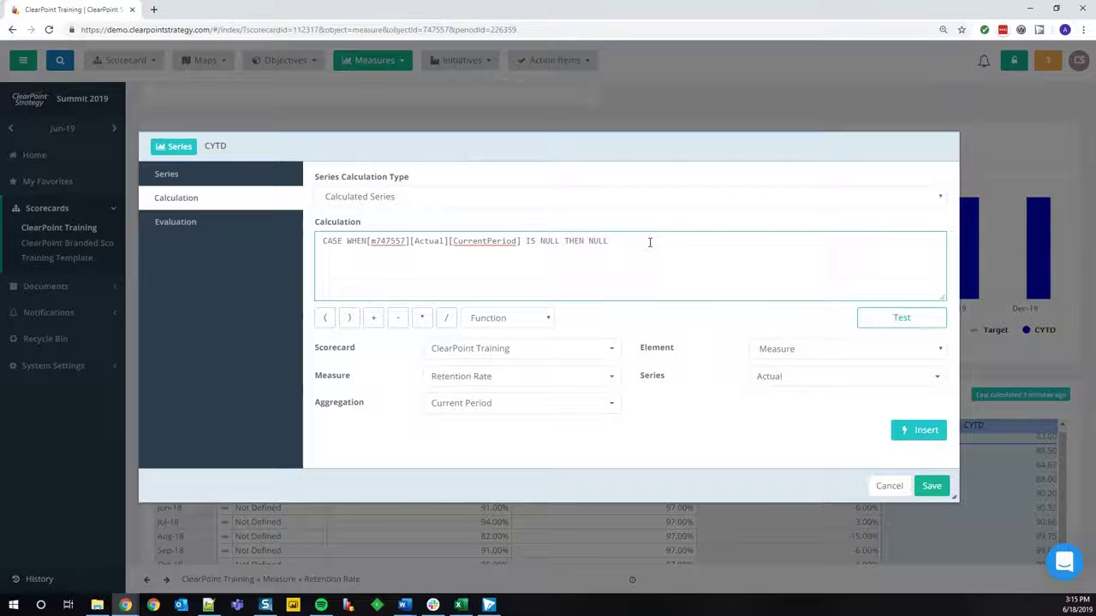
Complete the CYTD formula with ELSE, the Actual series' Calendar YTD Average and END, and save the series.
type("ELSE")
left_click(552, 404)
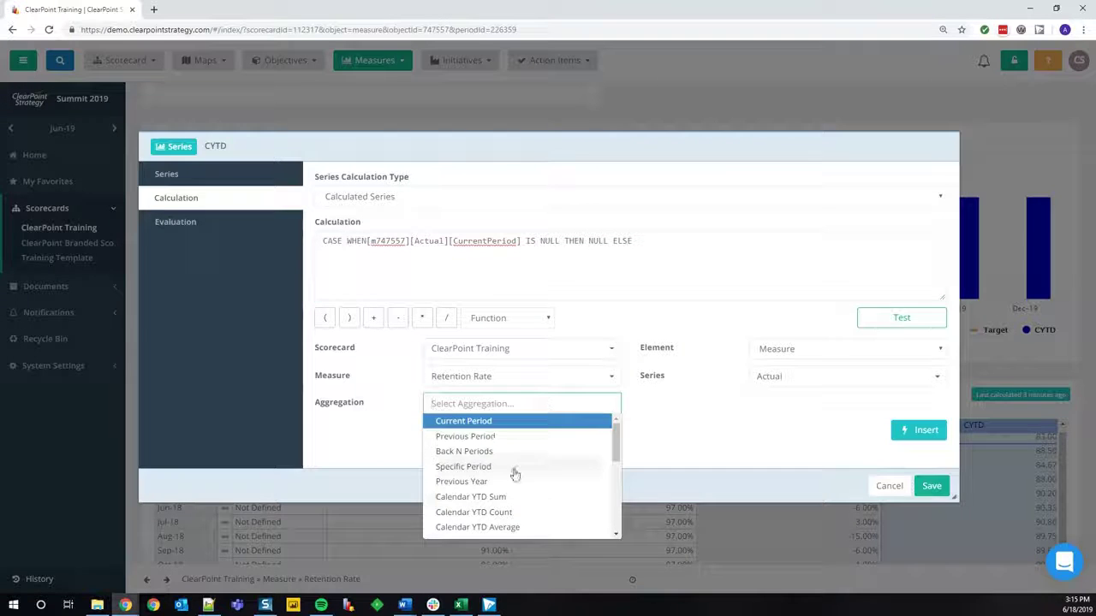
left_click(509, 523)
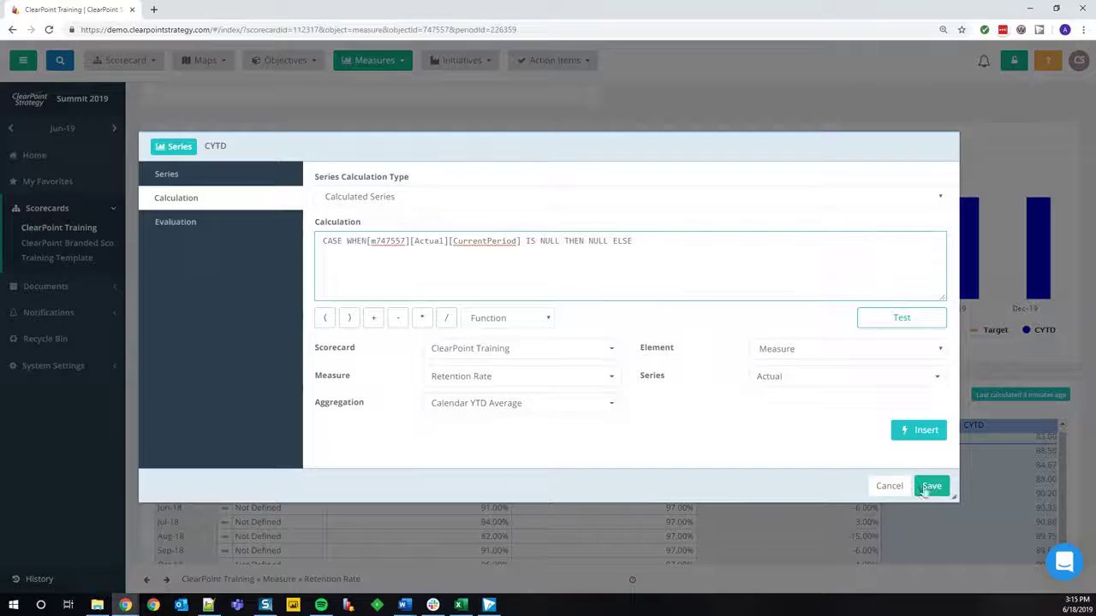
left_click(918, 433)
left_click(853, 245)
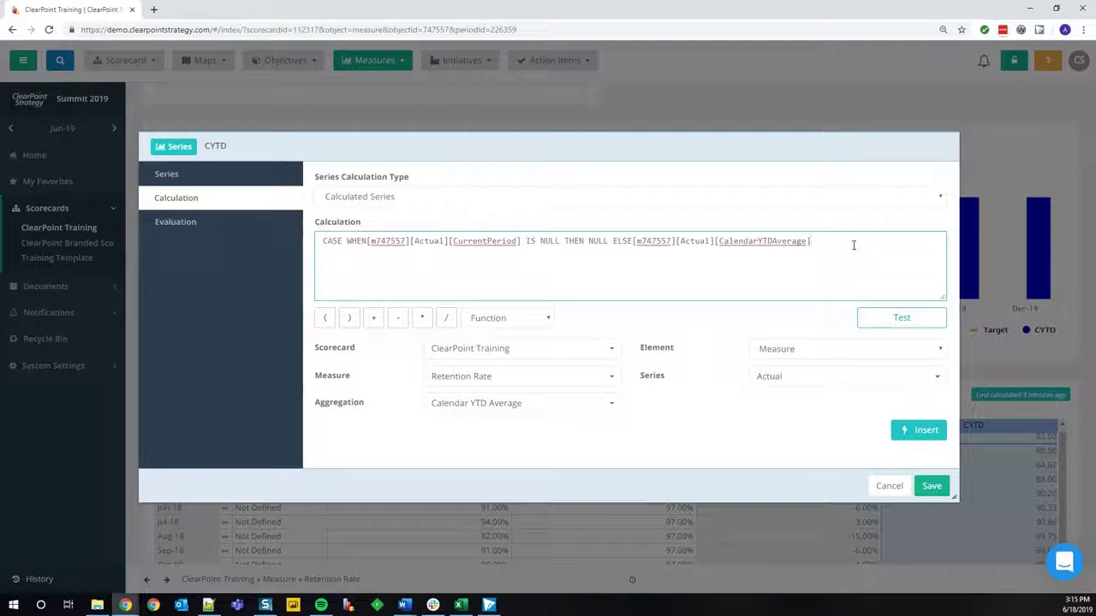
type("END")
left_click(932, 486)
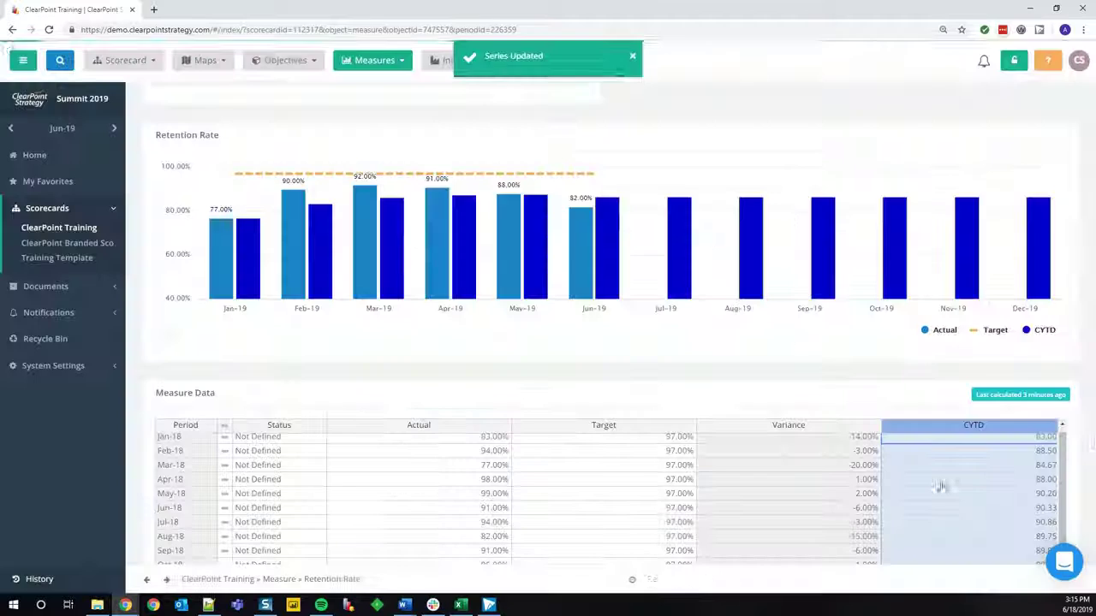
Enable the On Target, Caution, Below Plan and No Information evaluations for the Retention Rate measure's CYTD series.
scroll(835, 411, "down", 5)
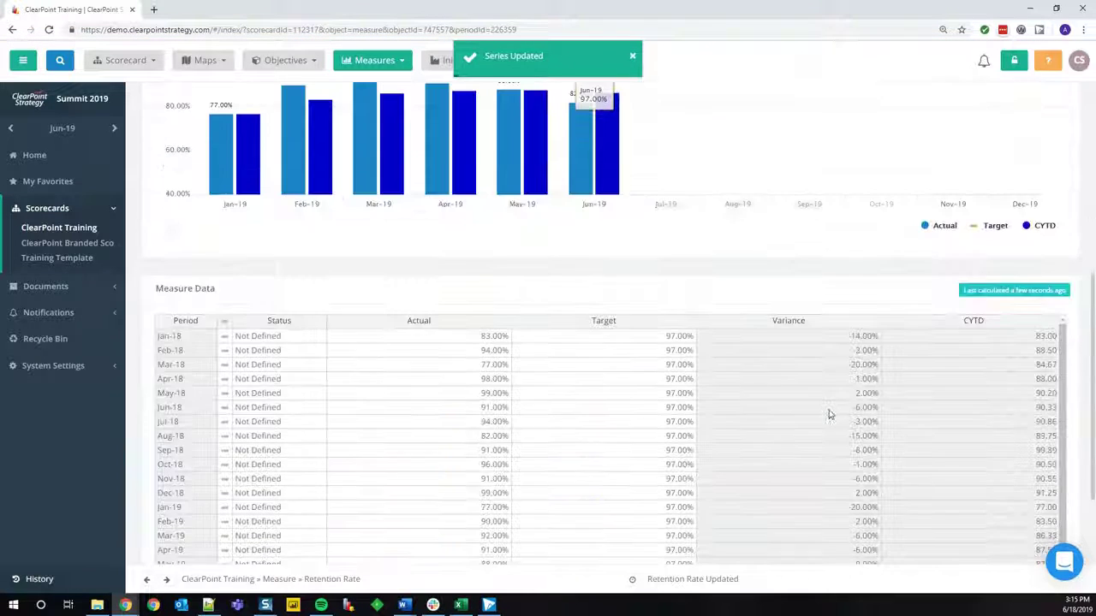
scroll(791, 249, "up", 1)
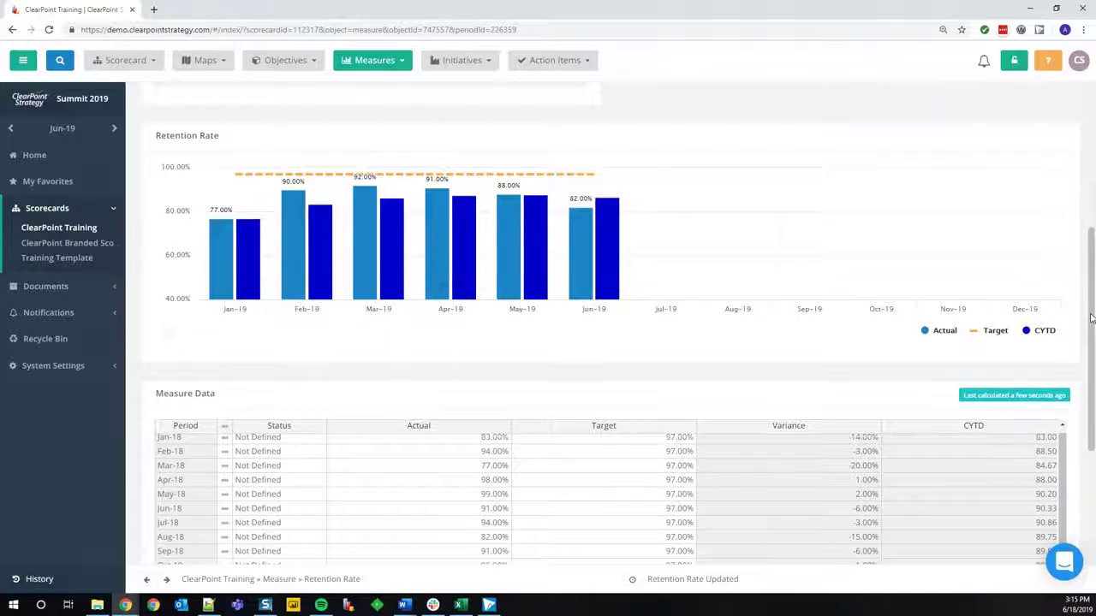
scroll(1082, 411, "down", 3)
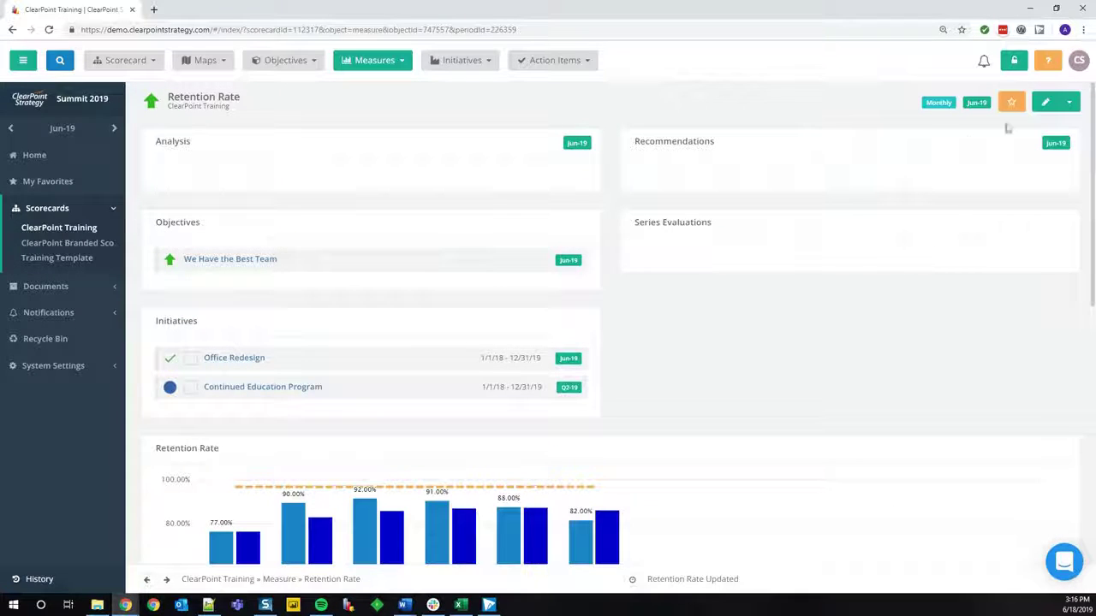
left_click(1040, 110)
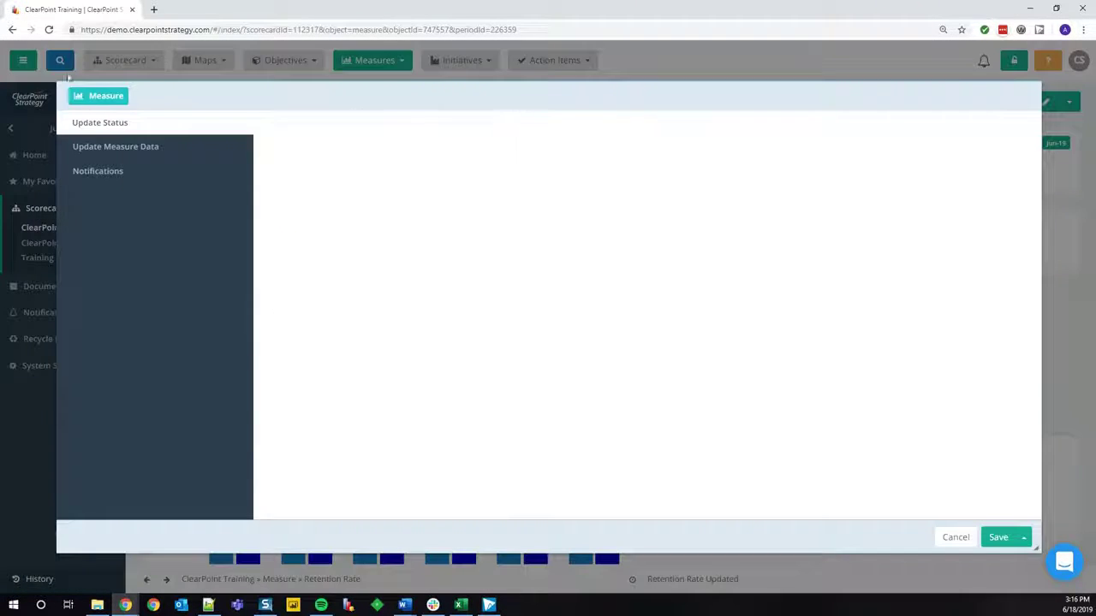
left_click(157, 197)
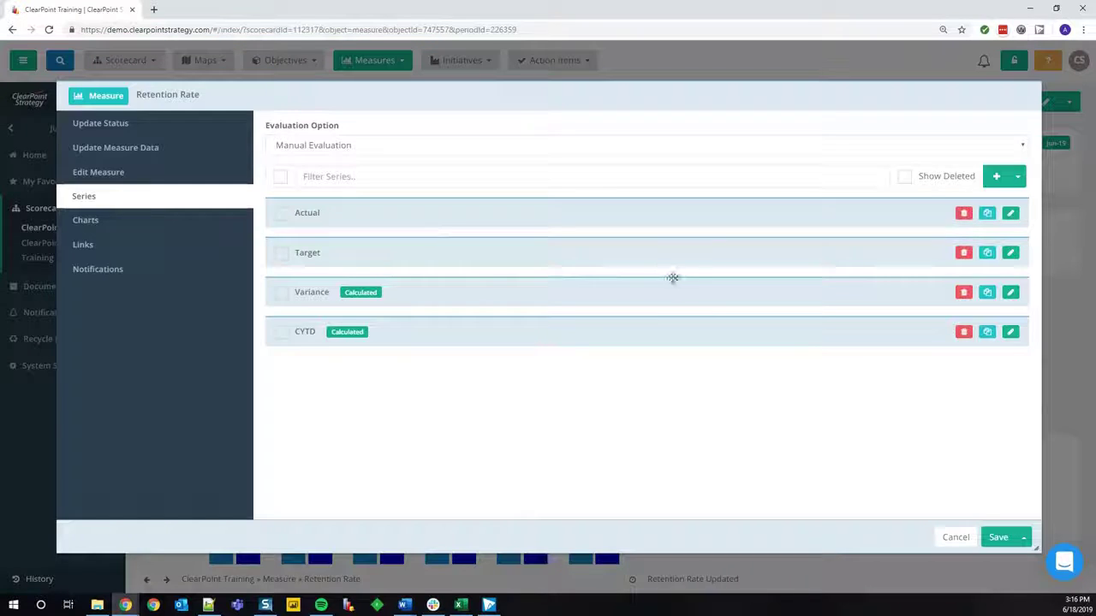
left_click(1008, 334)
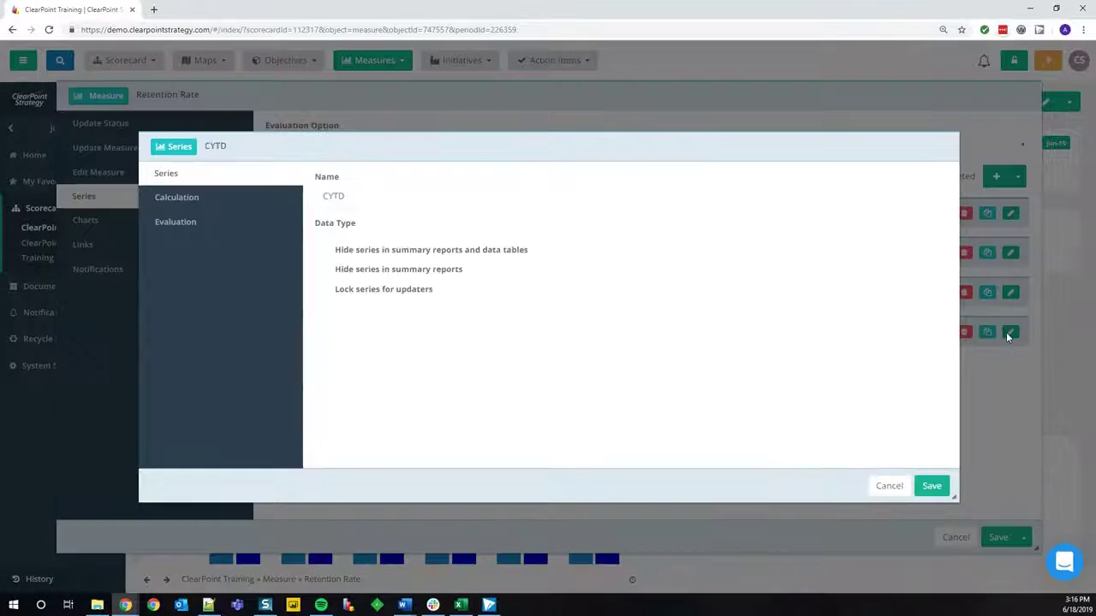
left_click(229, 223)
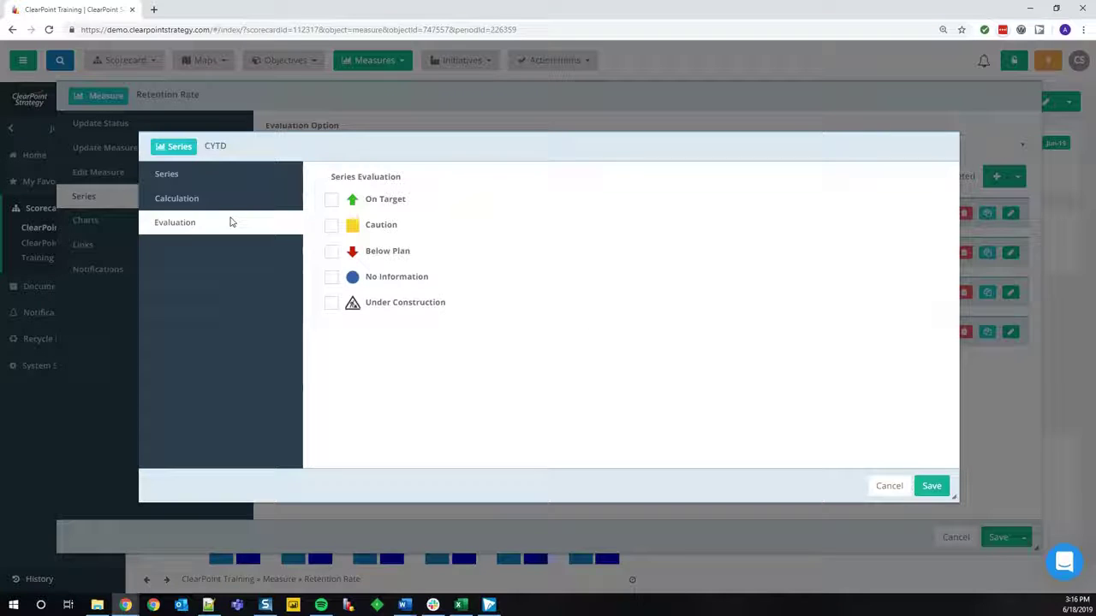
left_click(331, 201)
left_click(331, 225)
left_click(331, 251)
left_click(333, 277)
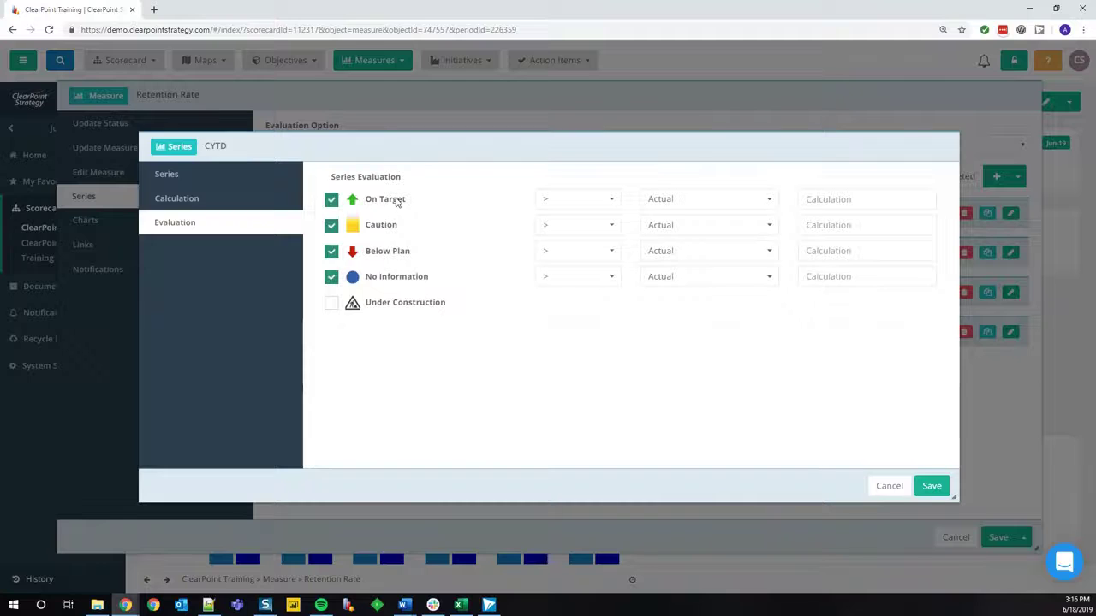
Set the CYTD series' On Target criterion to >= the Target series.
left_click(579, 206)
left_click(577, 232)
left_click(678, 203)
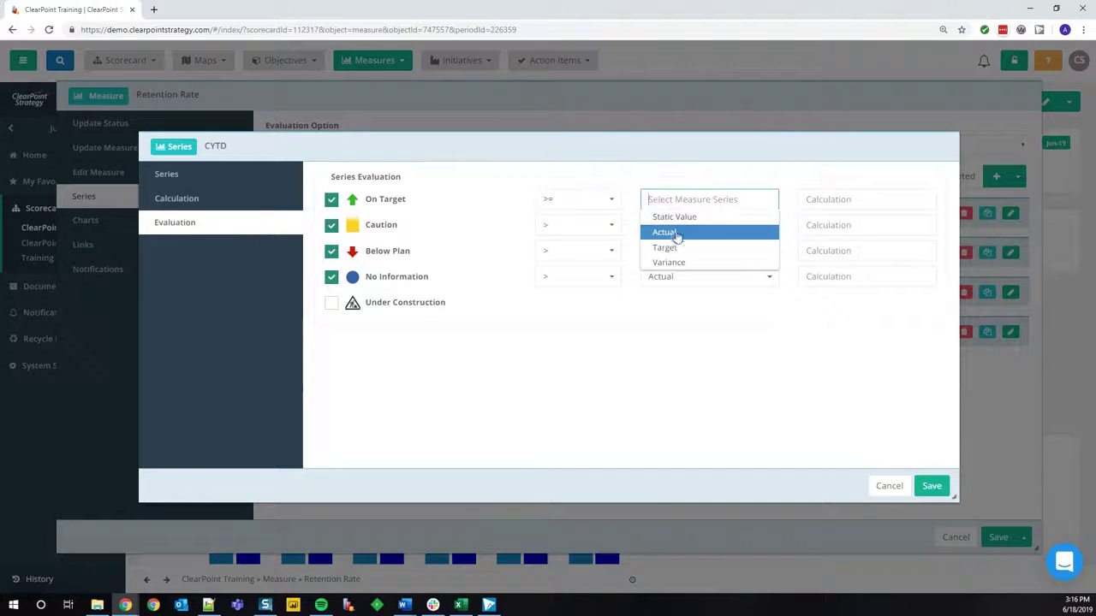
left_click(675, 248)
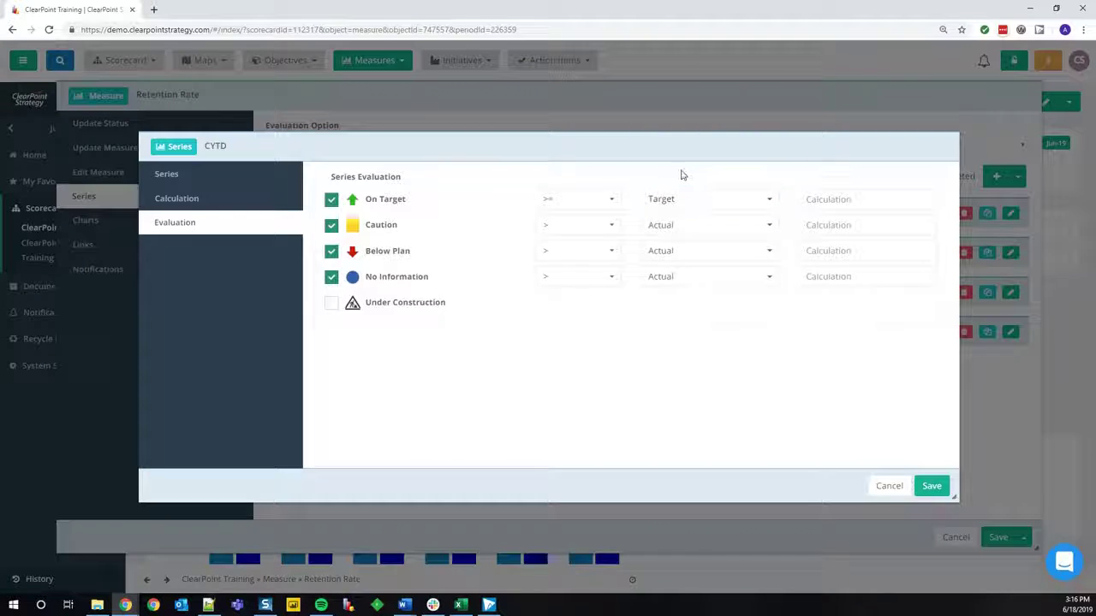
Set the CYTD series' Caution criterion to >= the Target series with the calculation *.8.
left_click(579, 228)
left_click(566, 258)
left_click(652, 231)
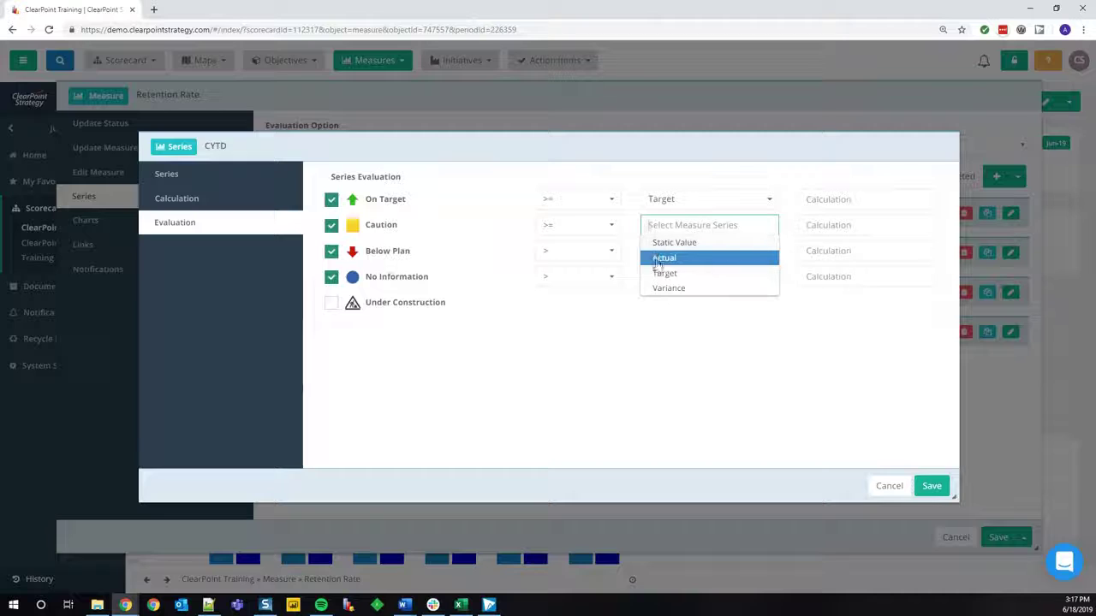
left_click(661, 274)
left_click(822, 226)
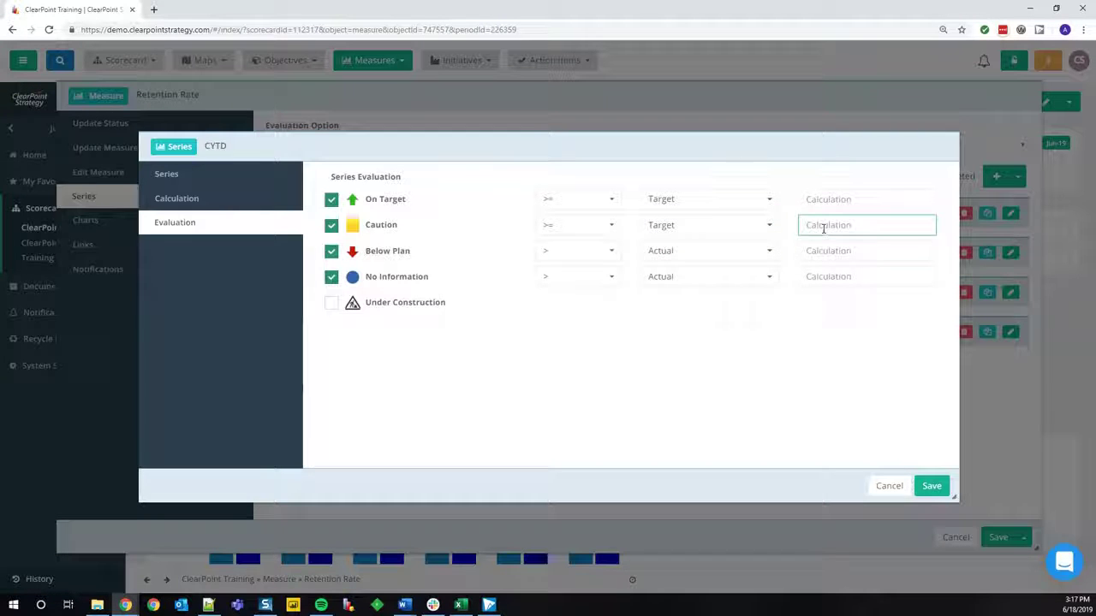
type("9")
type(".8")
Set the Below Plan criterion to < Target and No Information to Any, and save the CYTD series.
left_click(596, 256)
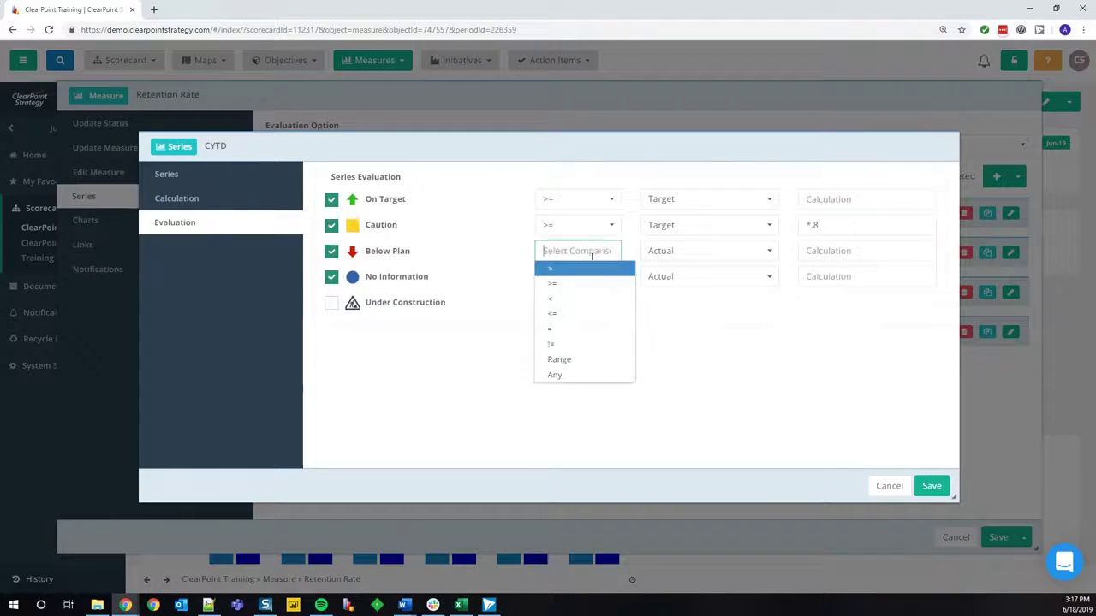
left_click(579, 298)
left_click(668, 251)
left_click(665, 298)
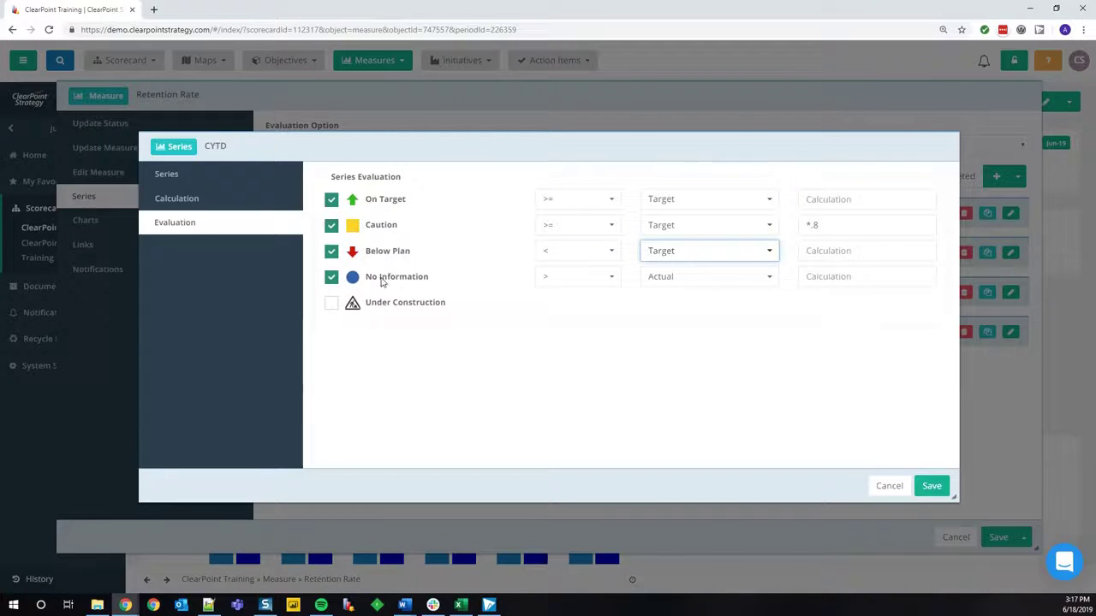
left_click(557, 278)
left_click(584, 399)
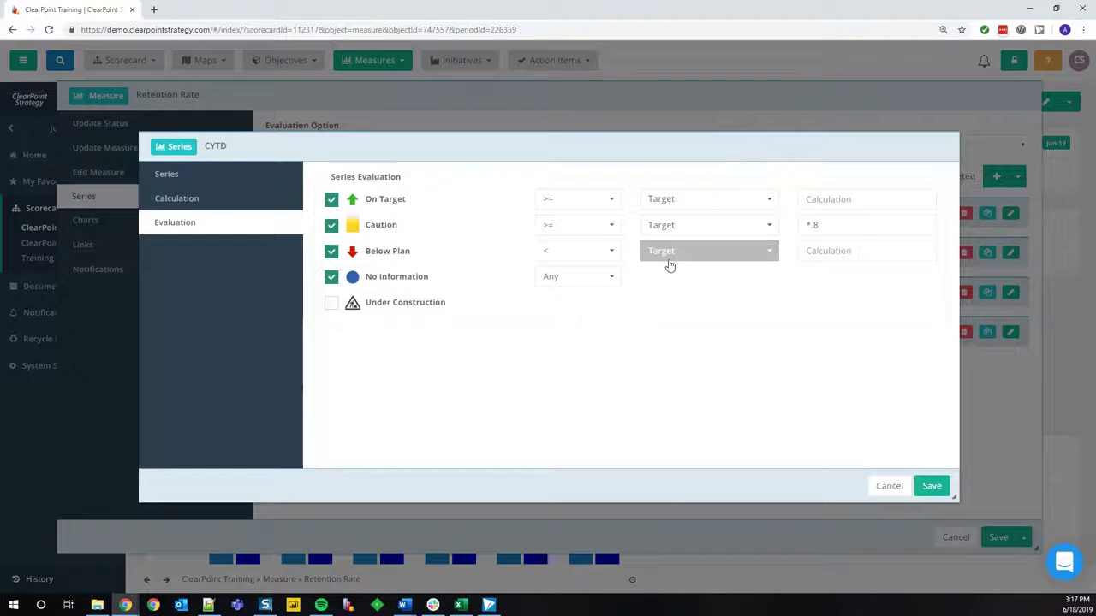
left_click(931, 488)
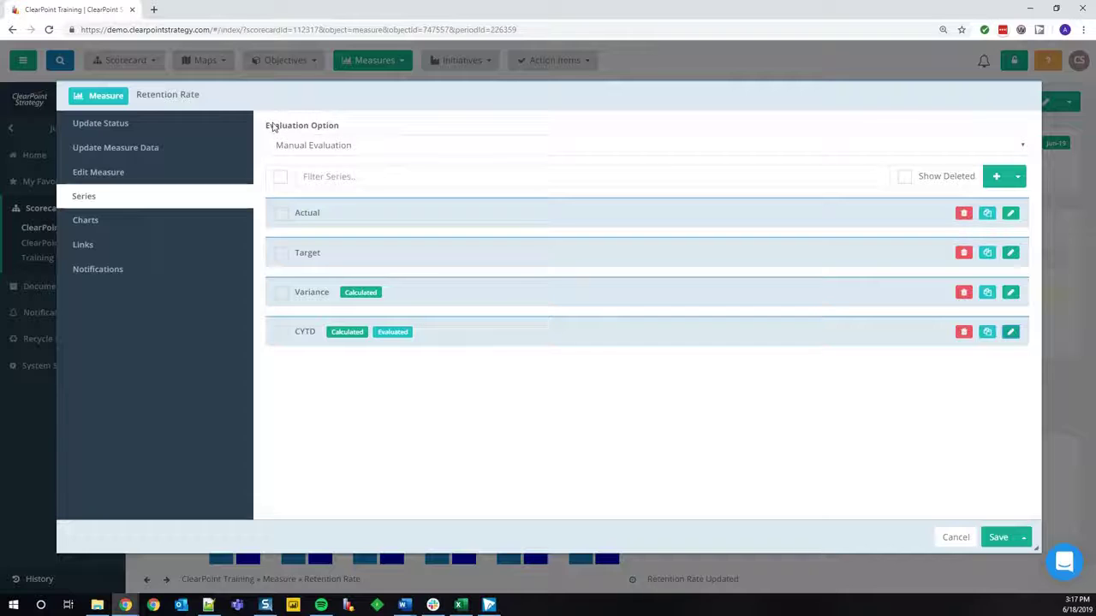
Set the Retention Rate measure's evaluation option to Use 'CYTD' Evaluation, save it and review the statuses in the measure data.
left_click(361, 146)
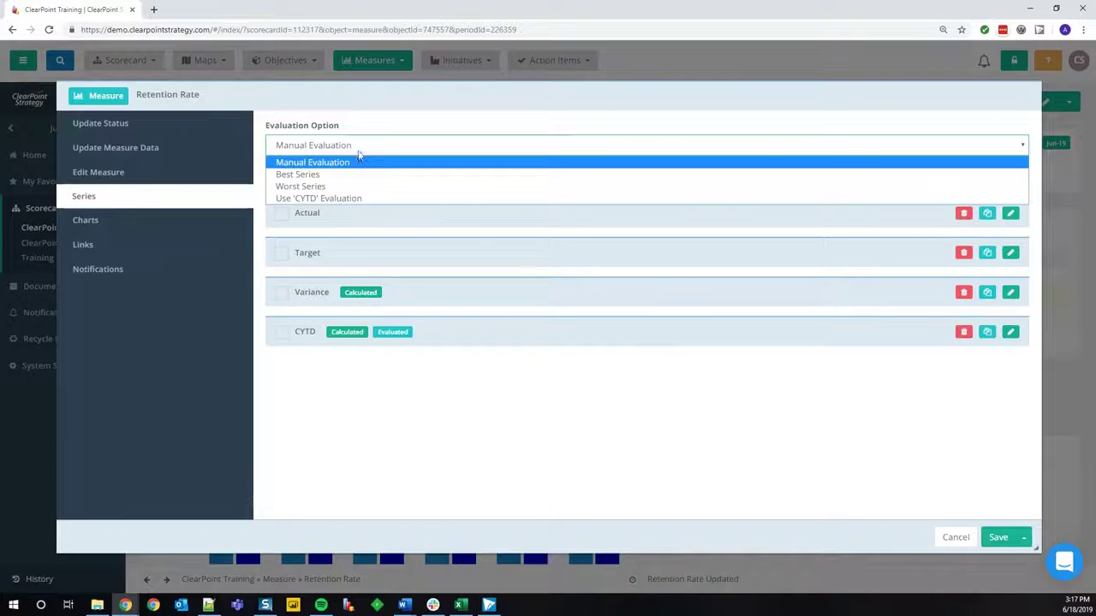
left_click(367, 201)
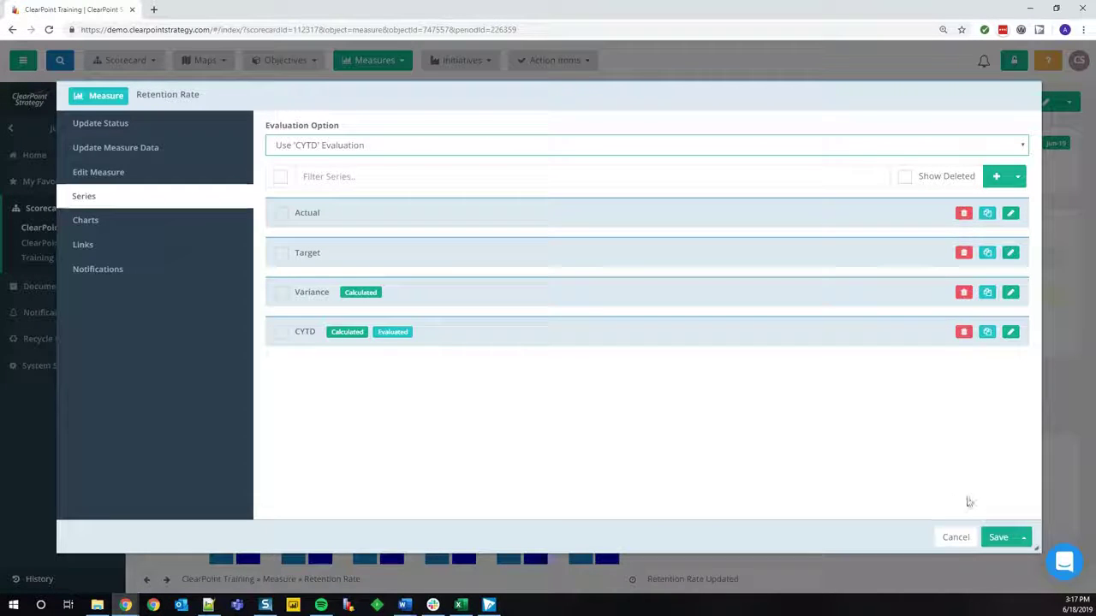
left_click(997, 536)
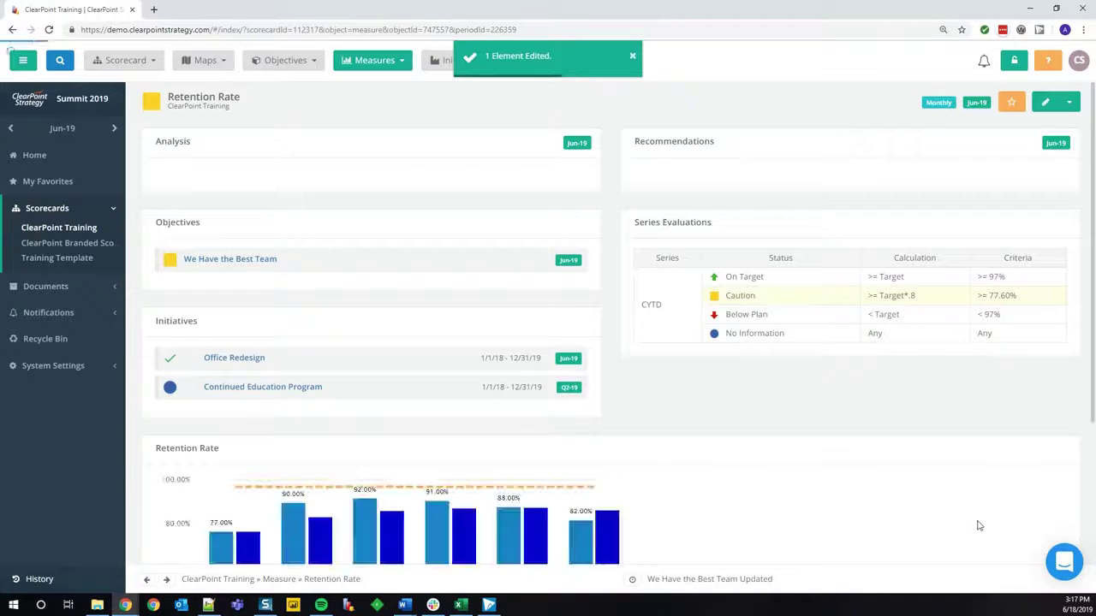
scroll(576, 318, "down", 5)
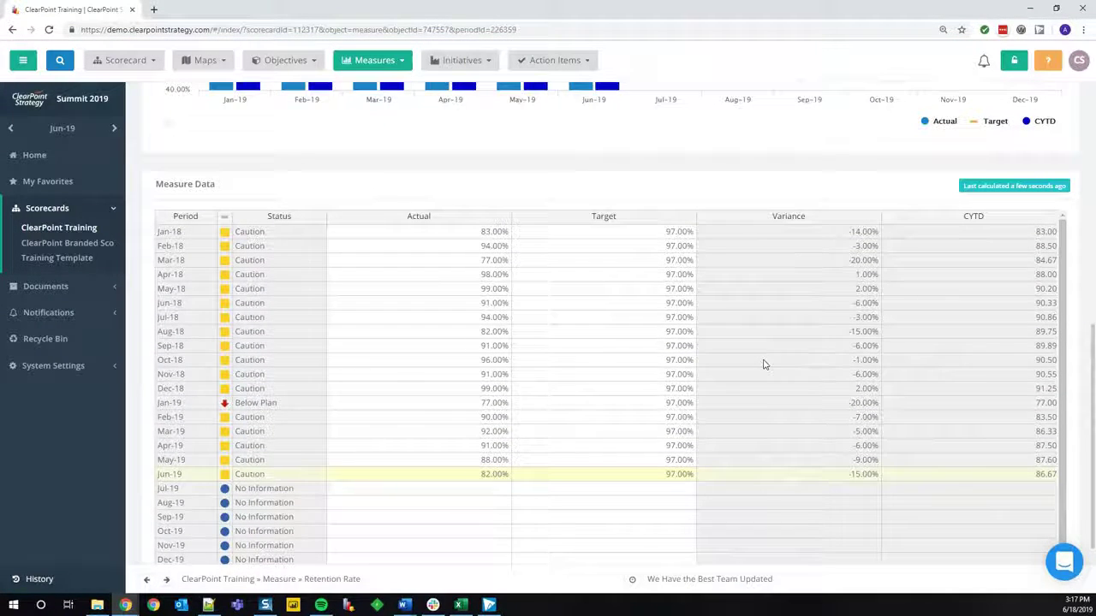
scroll(764, 365, "up", 5)
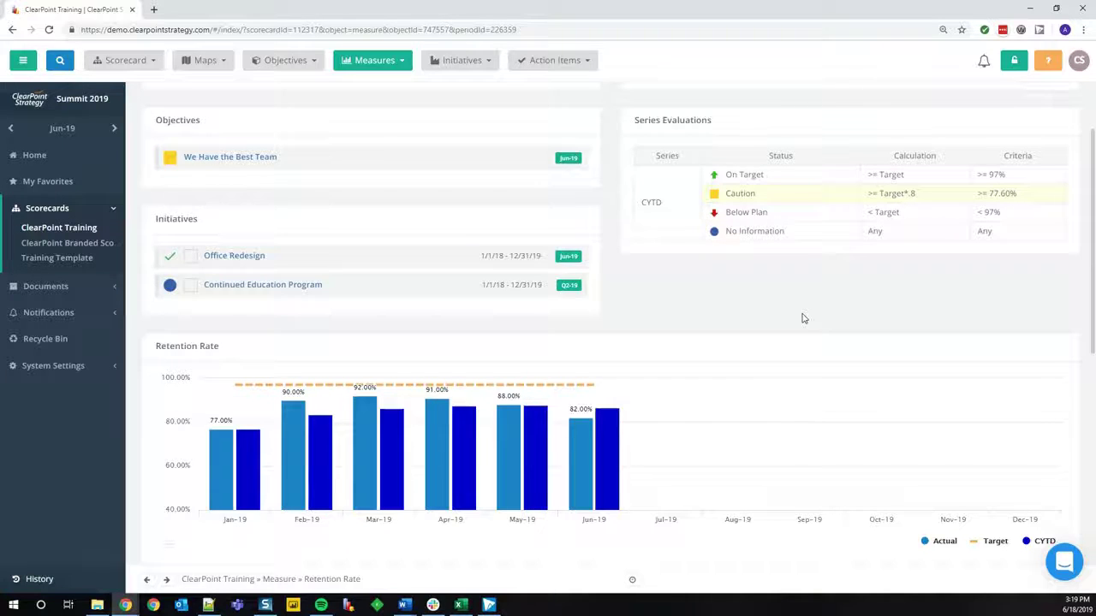
Assign Basic Project Template as the Office Redesign initiative's evaluation master measure and save the initiative.
left_click(469, 63)
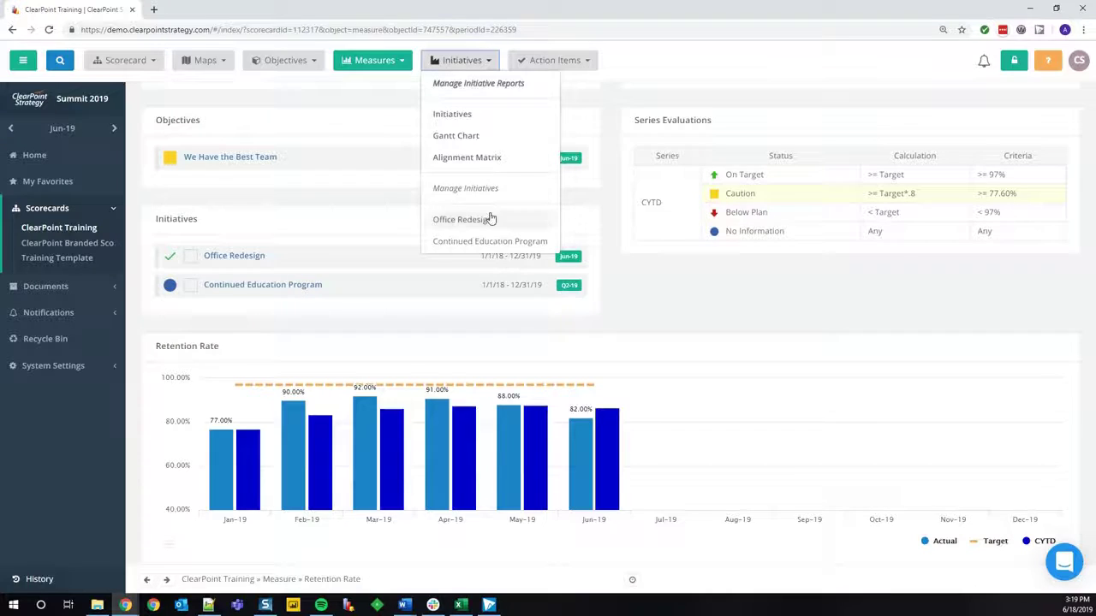
left_click(462, 219)
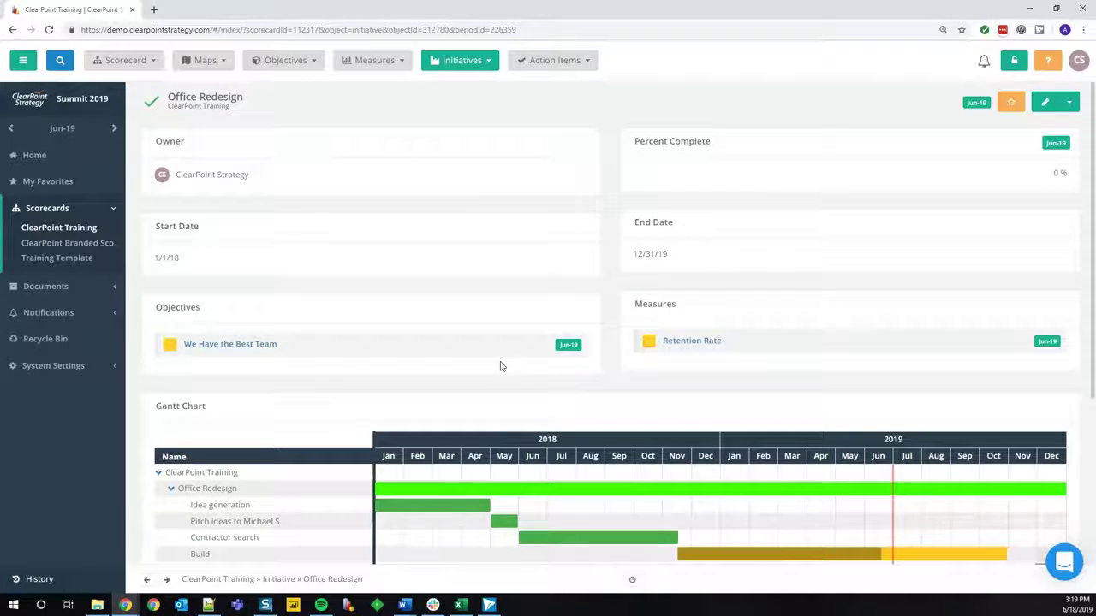
left_click(1043, 103)
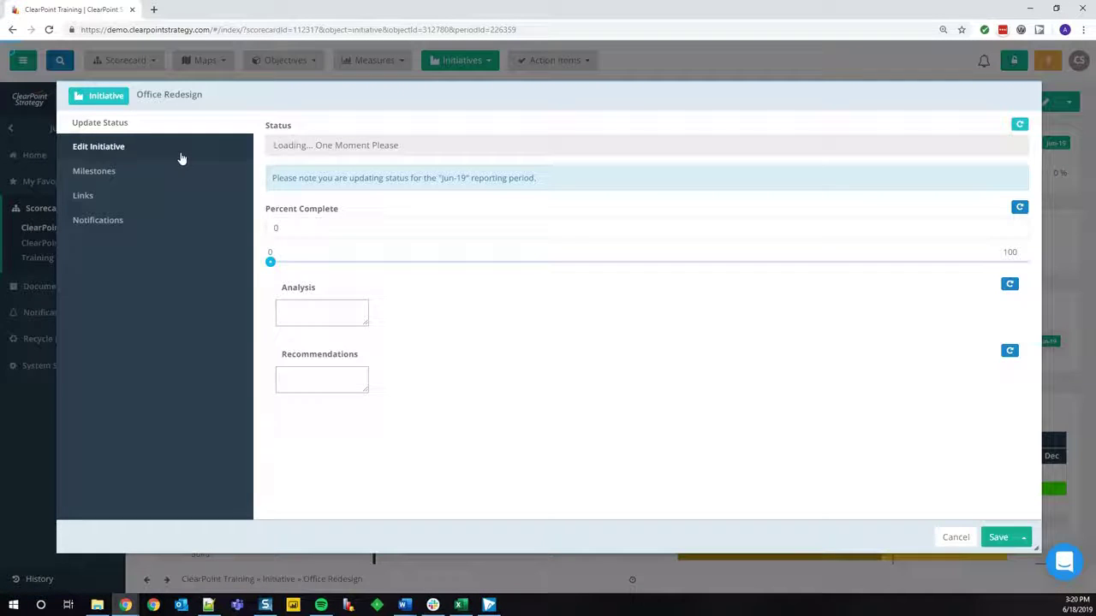
left_click(180, 154)
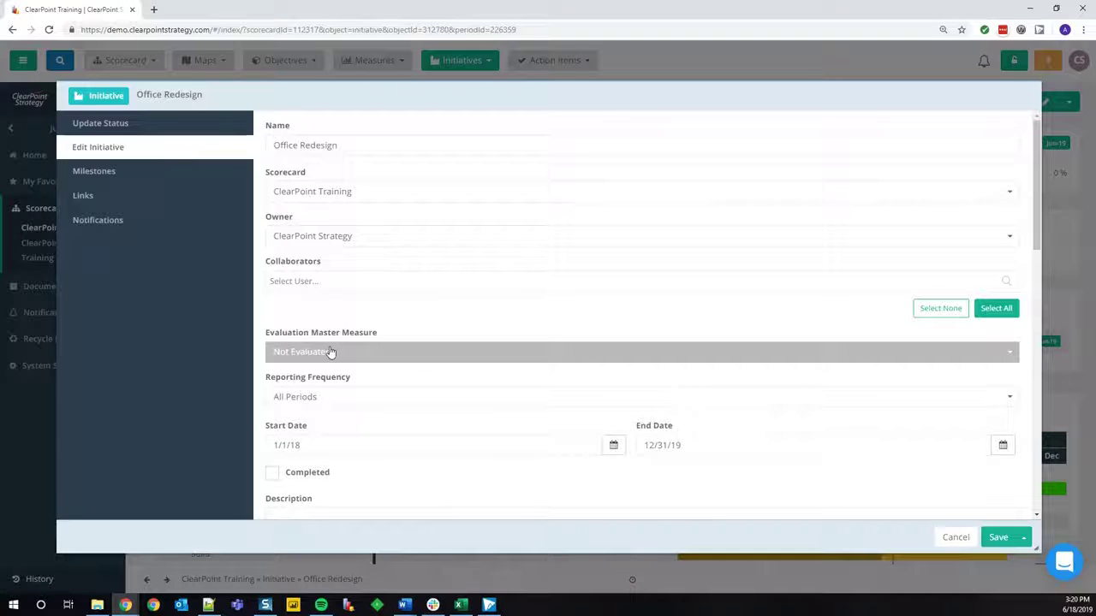
left_click(331, 352)
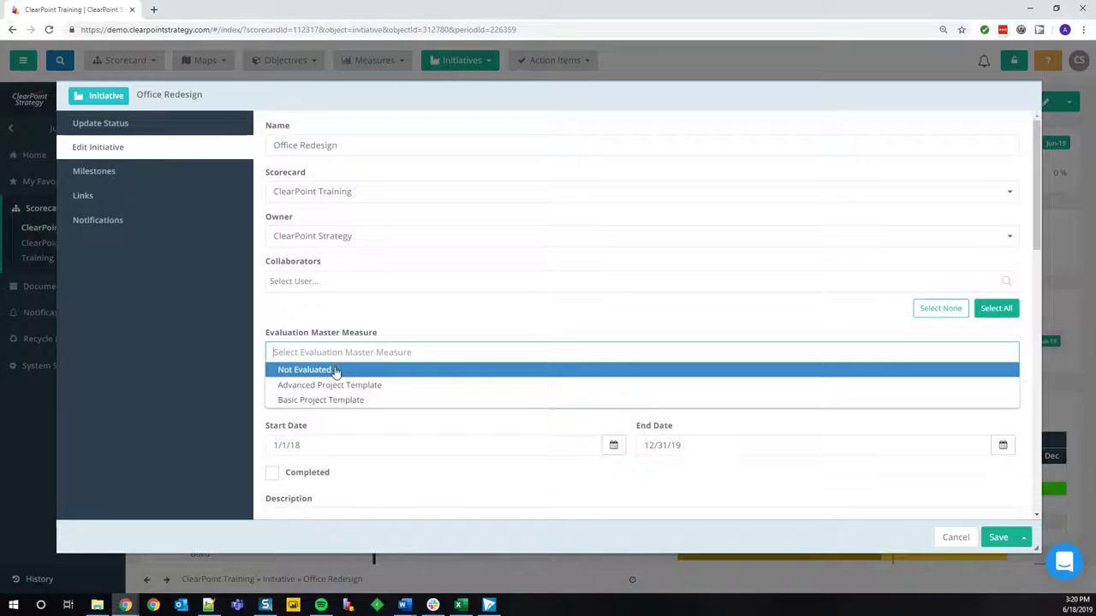
left_click(326, 399)
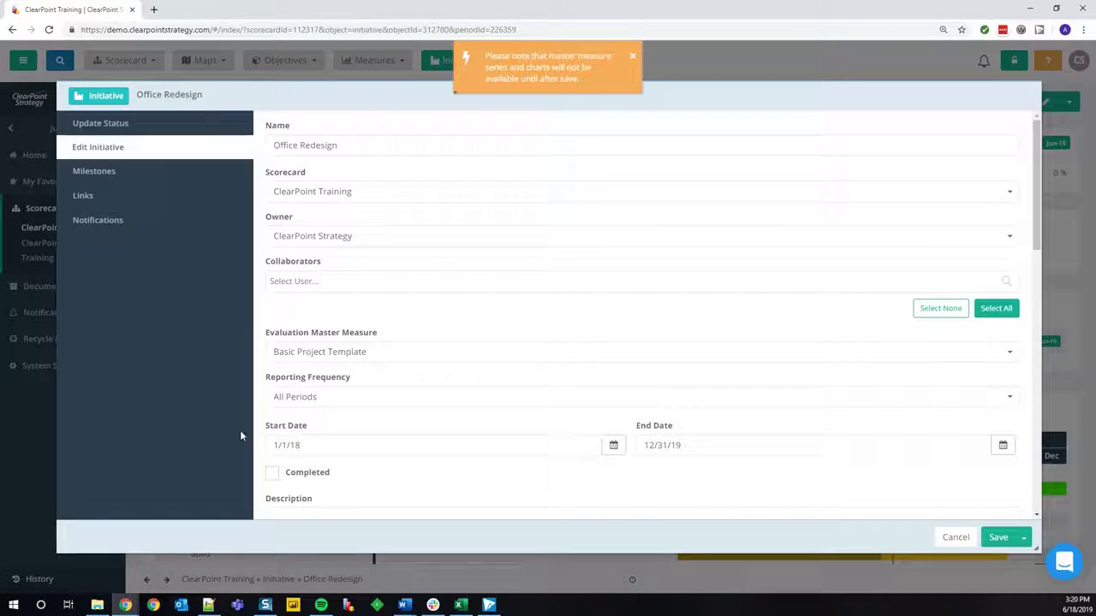
left_click(998, 537)
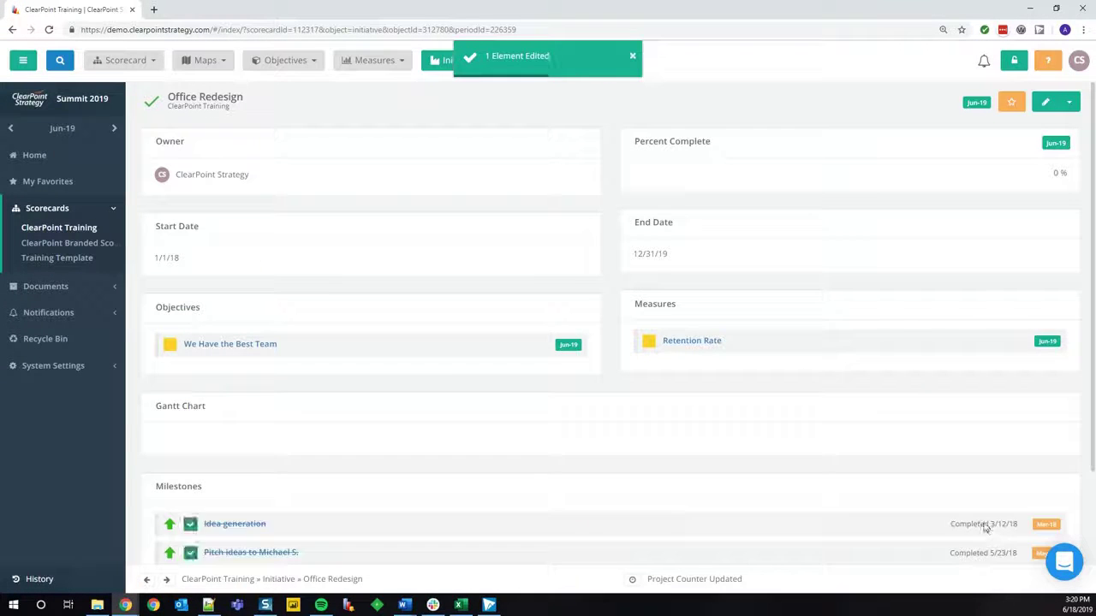
Add the Measure Data field above the Gantt Chart in the Office Redesign initiative's layout.
scroll(728, 365, "down", 1)
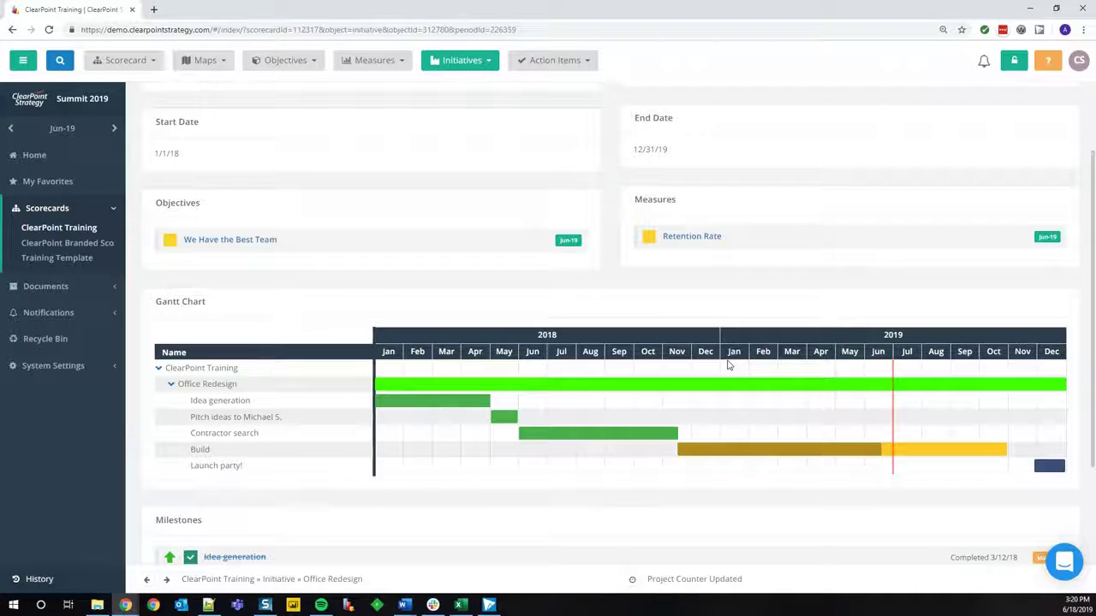
scroll(728, 365, "down", 2)
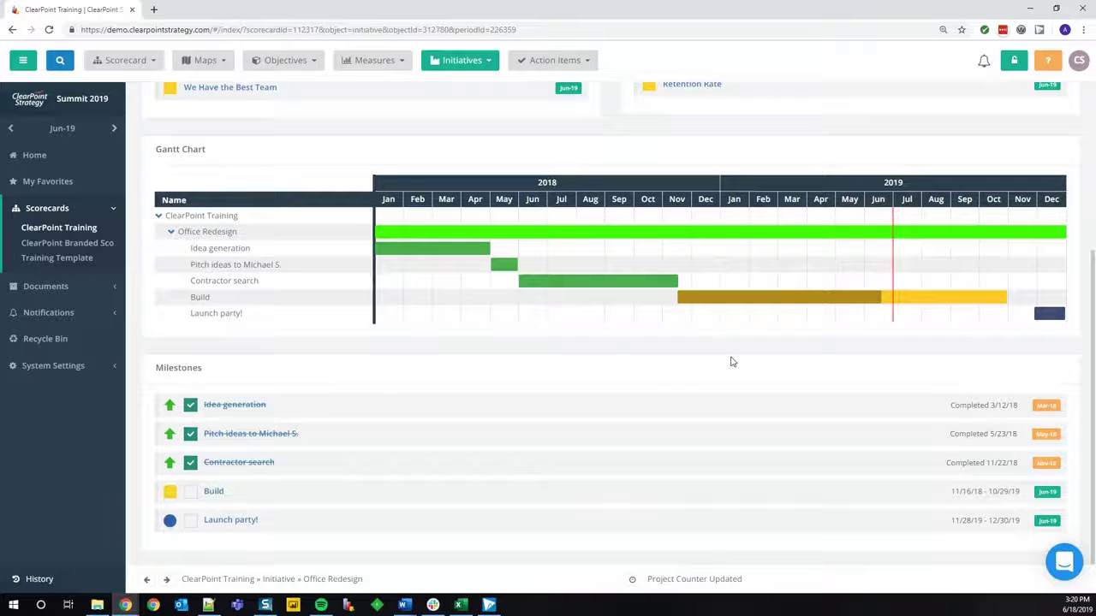
scroll(730, 361, "up", 3)
left_click(1068, 102)
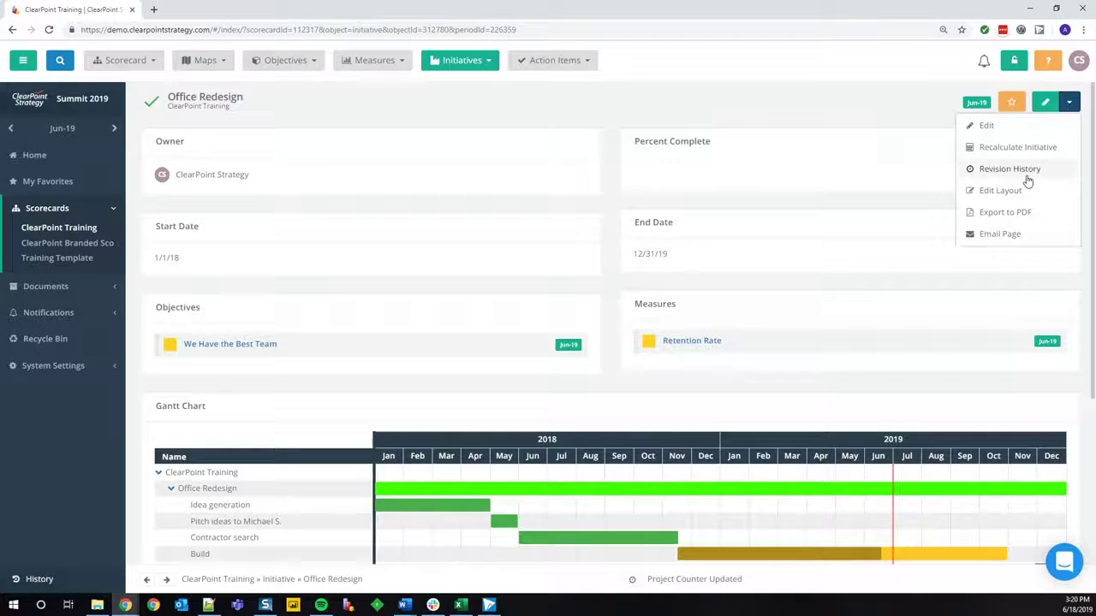
left_click(1015, 190)
left_click(158, 126)
type("DAT")
left_click_drag(178, 289, 472, 350)
Add the Project Chart field above Measure Data in the initiative layout and save the layout.
left_click_drag(132, 134, 53, 115)
type("PRO")
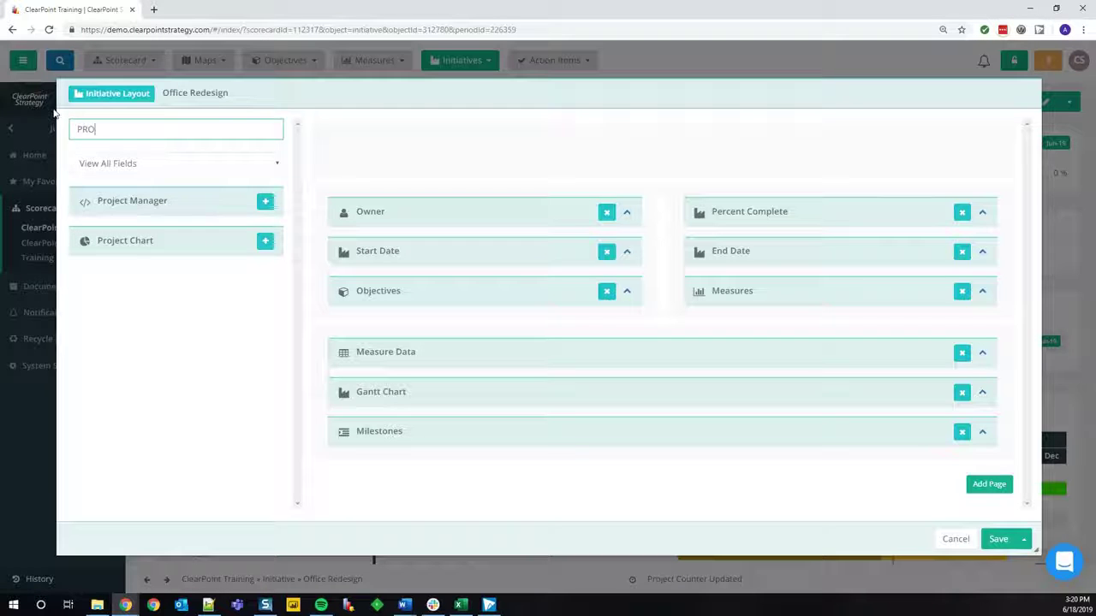
left_click_drag(121, 241, 469, 346)
left_click(992, 539)
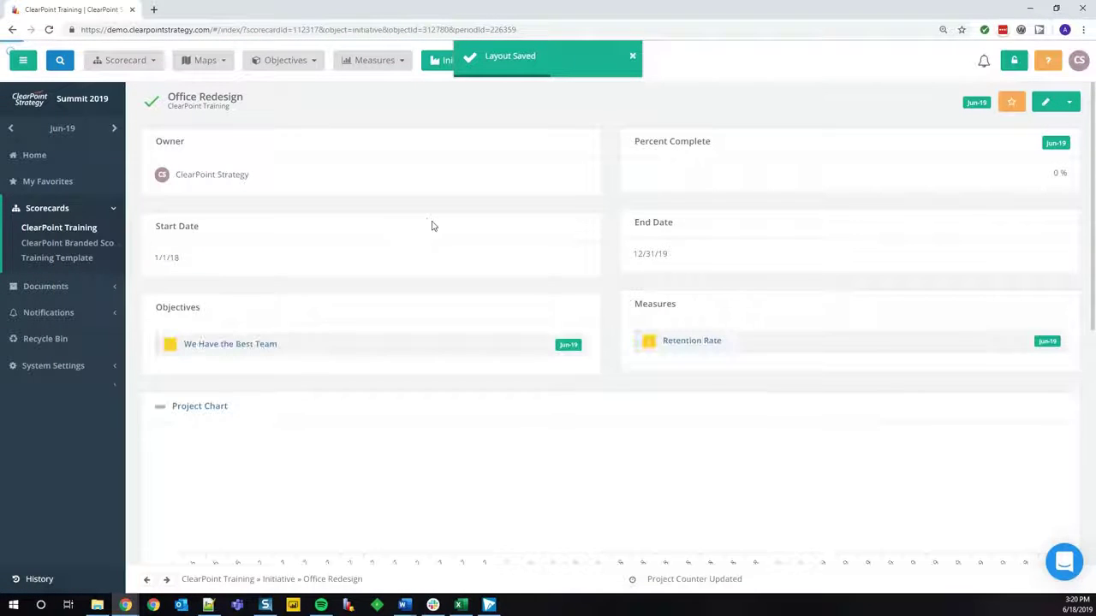
Set the Office Redesign initiative's reporting frequency to Quarterly - Project, save it and check the project chart.
scroll(543, 297, "down", 6)
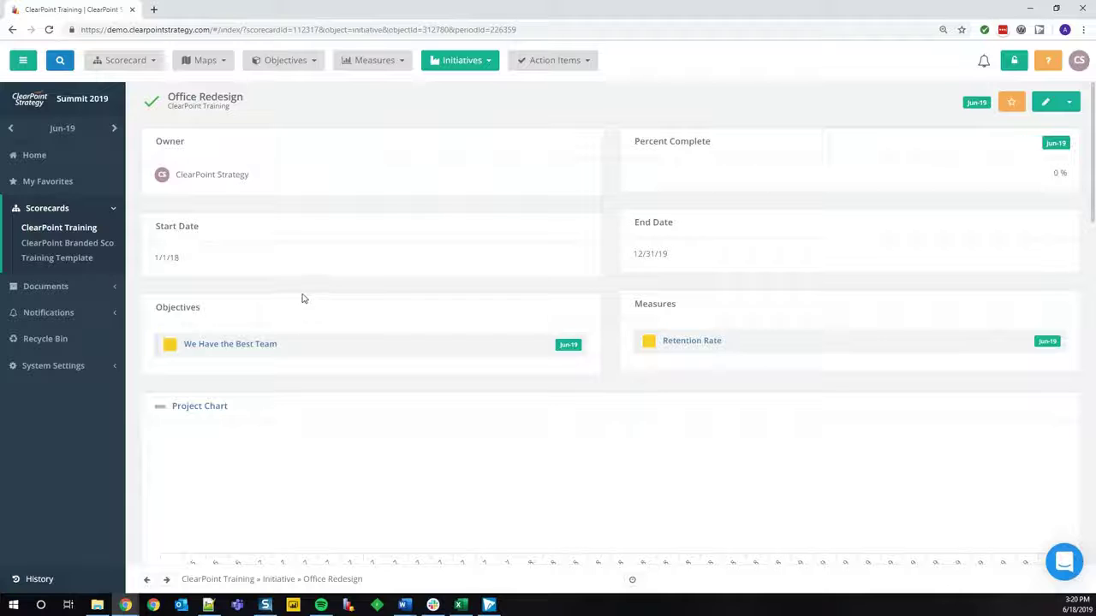
left_click(1045, 104)
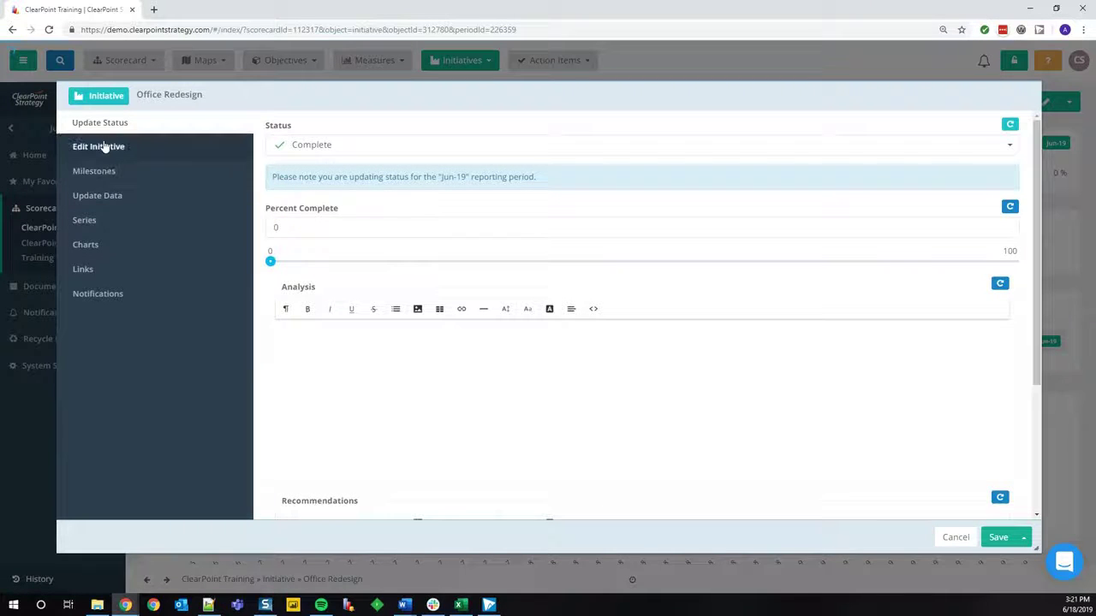
left_click(103, 147)
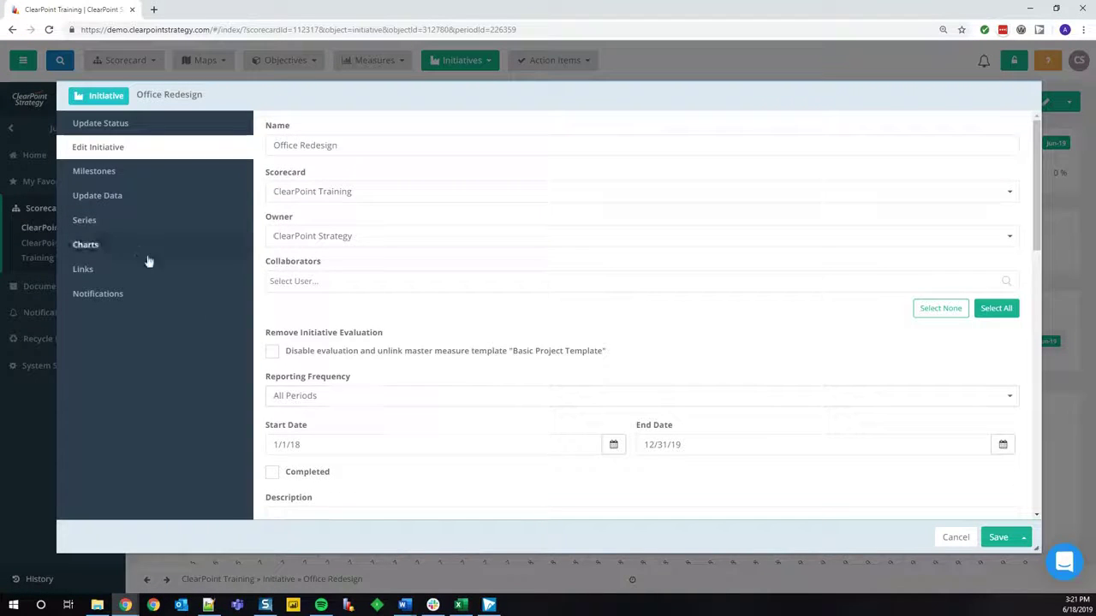
left_click(321, 399)
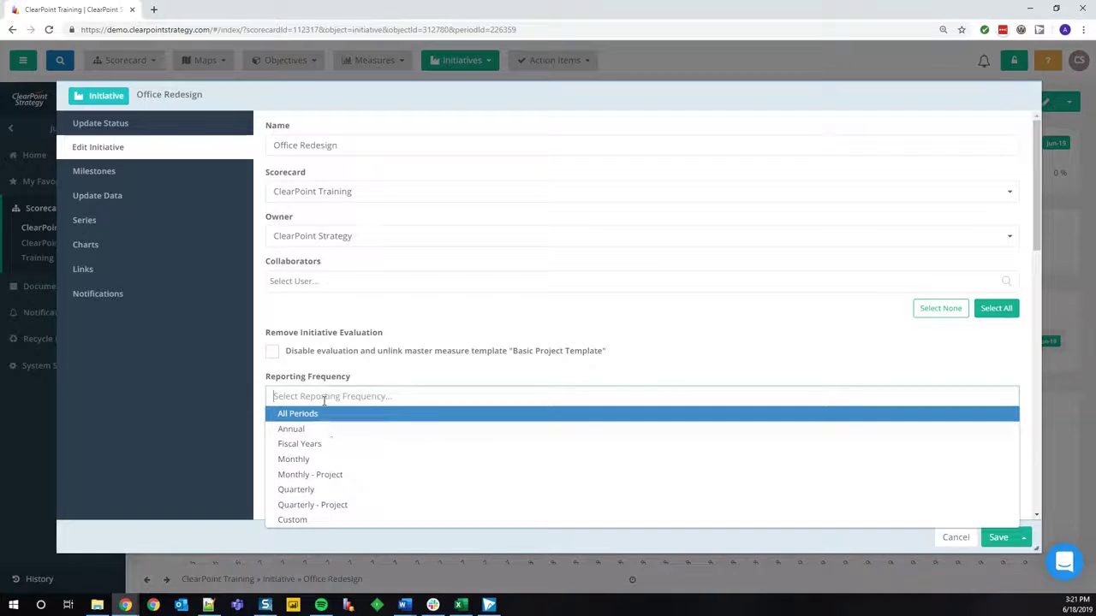
left_click(337, 505)
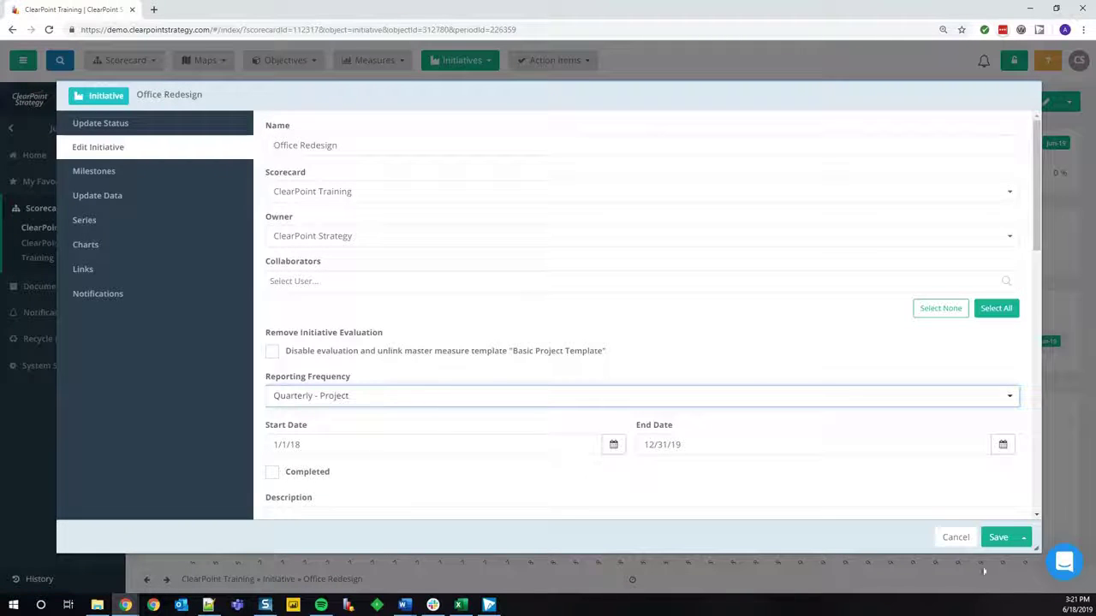
left_click(995, 537)
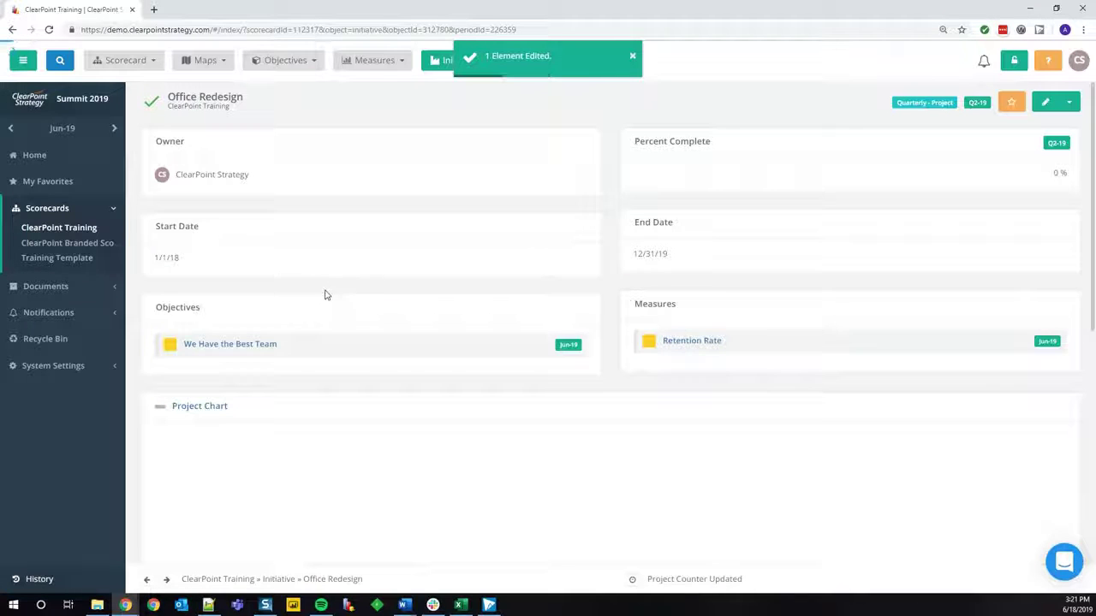
scroll(325, 294, "down", 5)
scroll(326, 295, "up", 5)
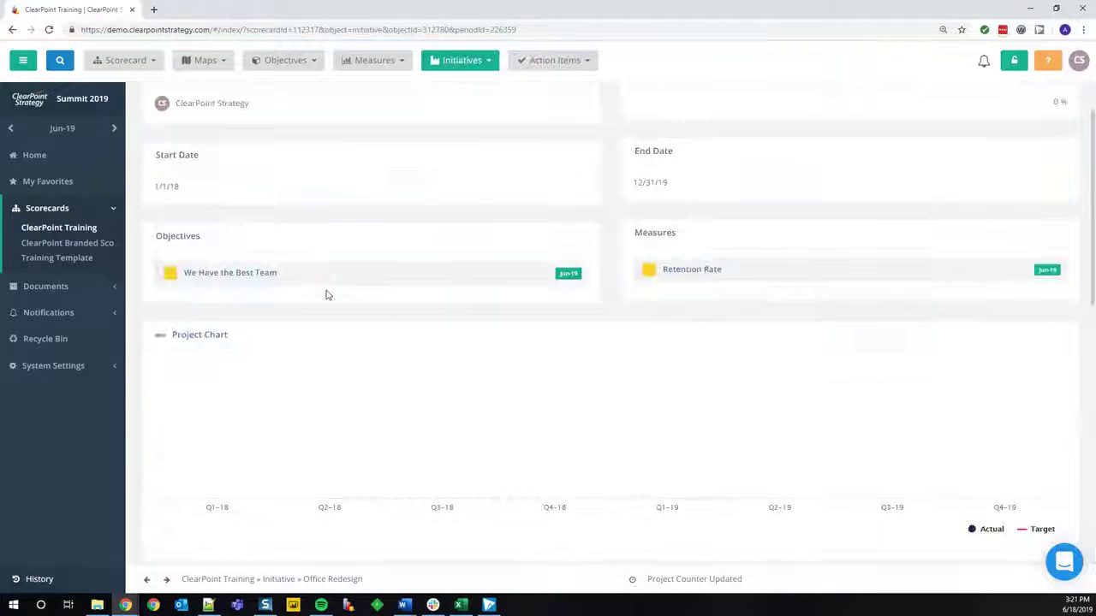
Enter 2018 Target values in the initiative's measure data: 12.5 for Q1-18, 25 for Q2-18, 37.5 for Q3-18 and 50 for Q4-18.
left_click_drag(1092, 229, 1093, 324)
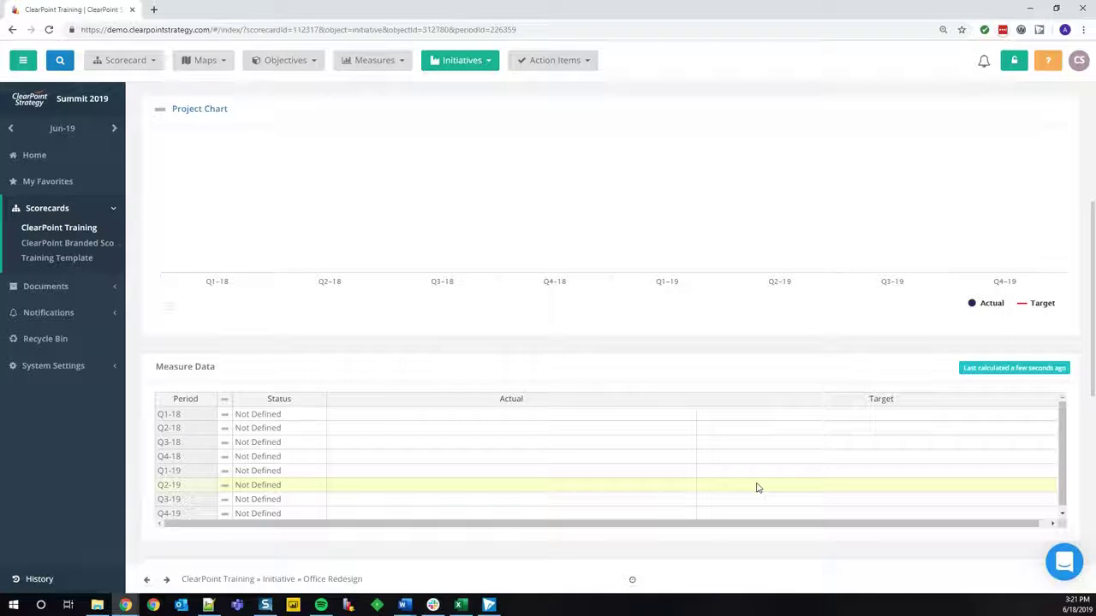
left_click(742, 418)
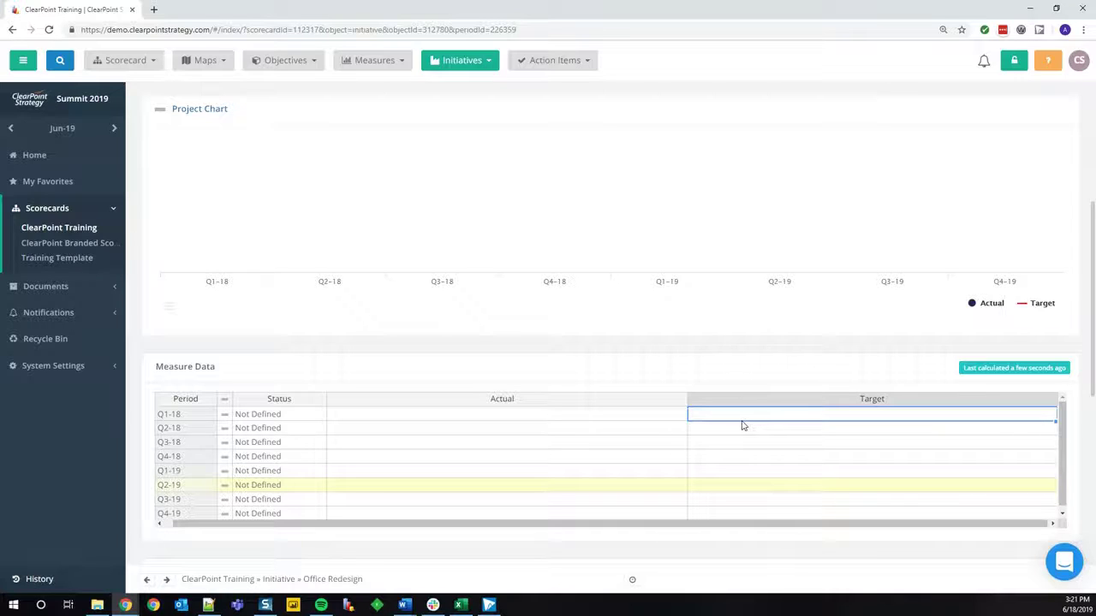
type("12.5")
key("Return")
type("25")
key("Return")
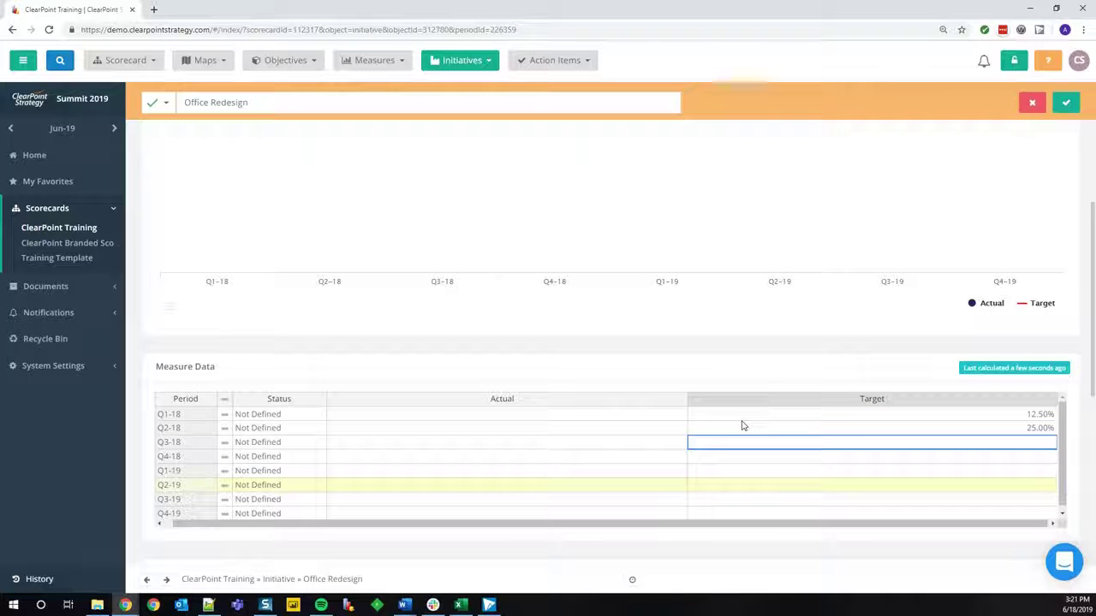
type("37.5")
key("Return")
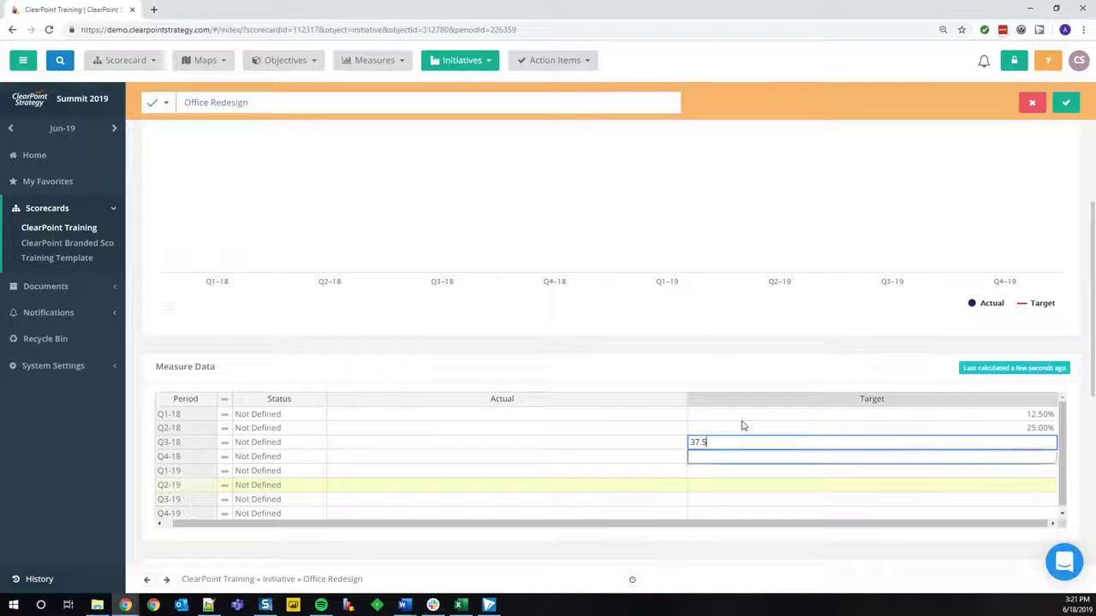
type("50")
key("Return")
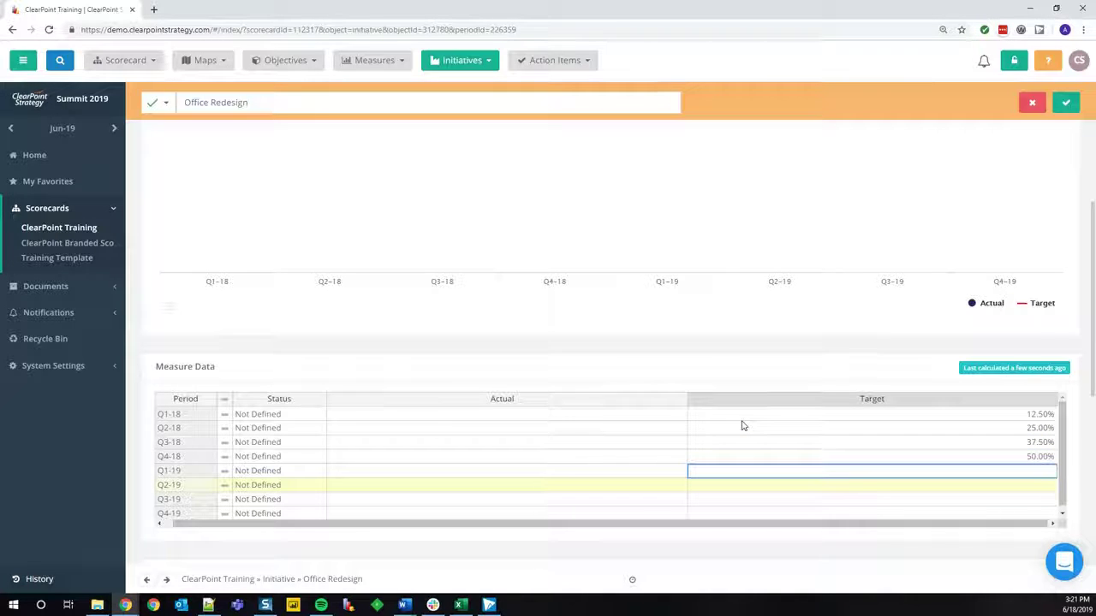
Enter 2019 Target values in the measure data: 62.5 for Q1-19, 75 for Q2-19, 87.5 for Q3-19 and 100 for Q4-19.
type("62.5")
key("Return")
type("75")
key("Return")
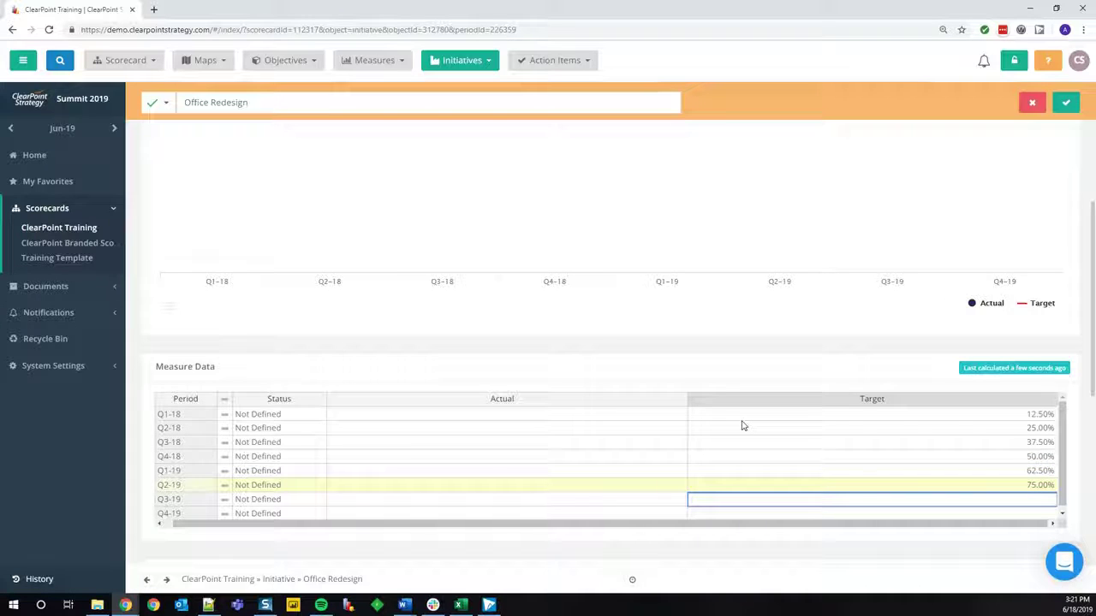
type("87.5")
key("Return")
type("100")
key("Return")
Enter Actual values in the measure data: 10 for Q1-18, 27 for Q2-18 and 38 for Q3-18.
key("Left")
key("Up")
key("Up")
key("Up")
key("Up")
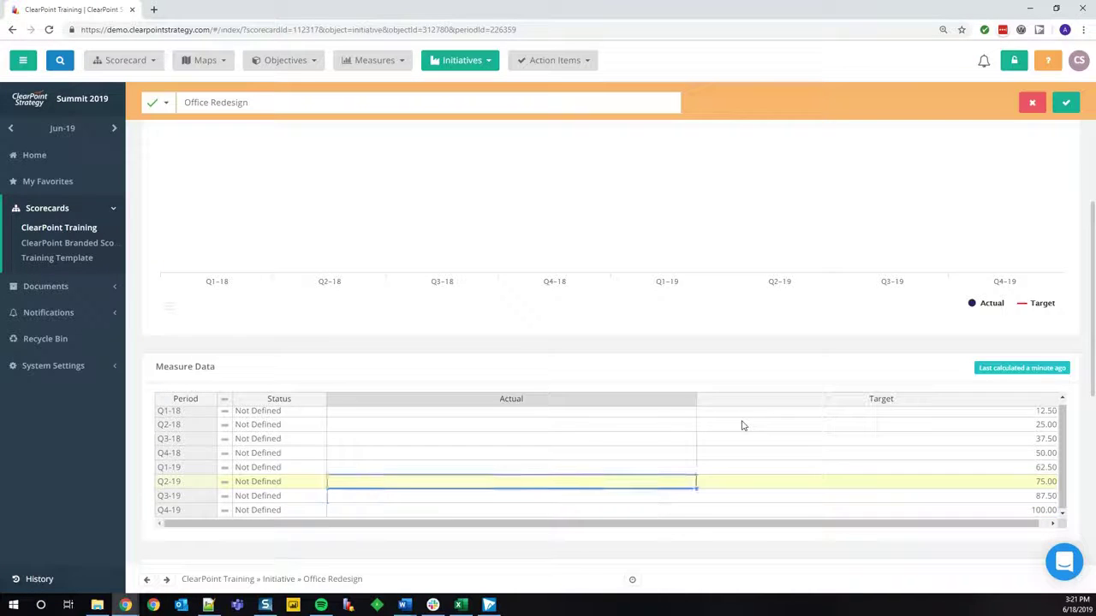
key("Up")
key("Up")
key("Up")
type("10")
key("Return")
type("27")
key("Return")
type("38")
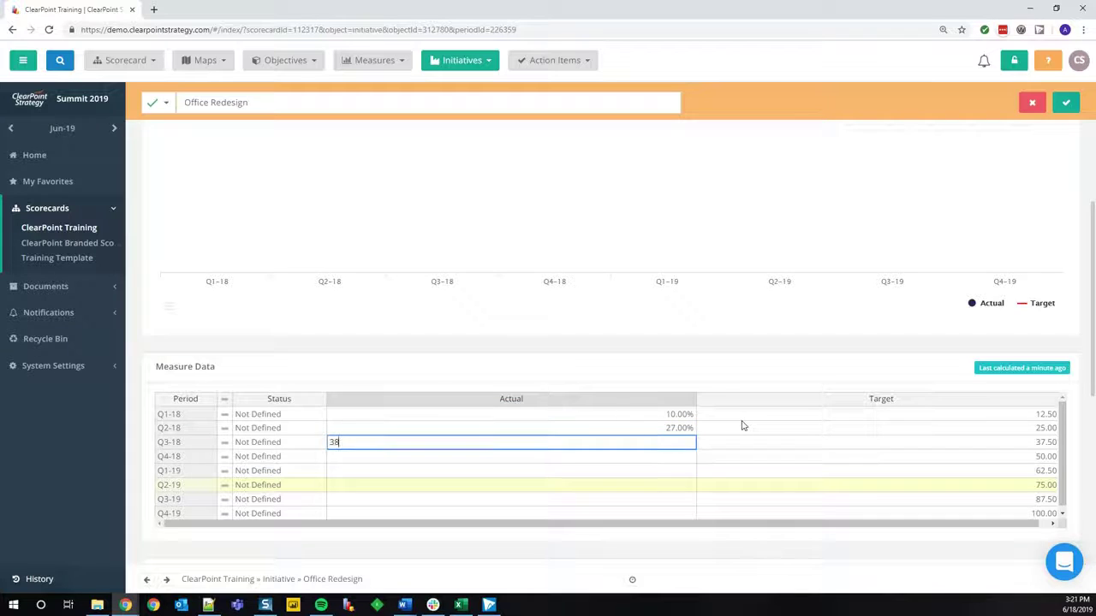
key("Return")
Enter Actual values in the measure data: 55 for Q4-18, 66 for Q1-19 and 71 for Q2-19.
type("55")
key("Return")
type("66")
key("Return")
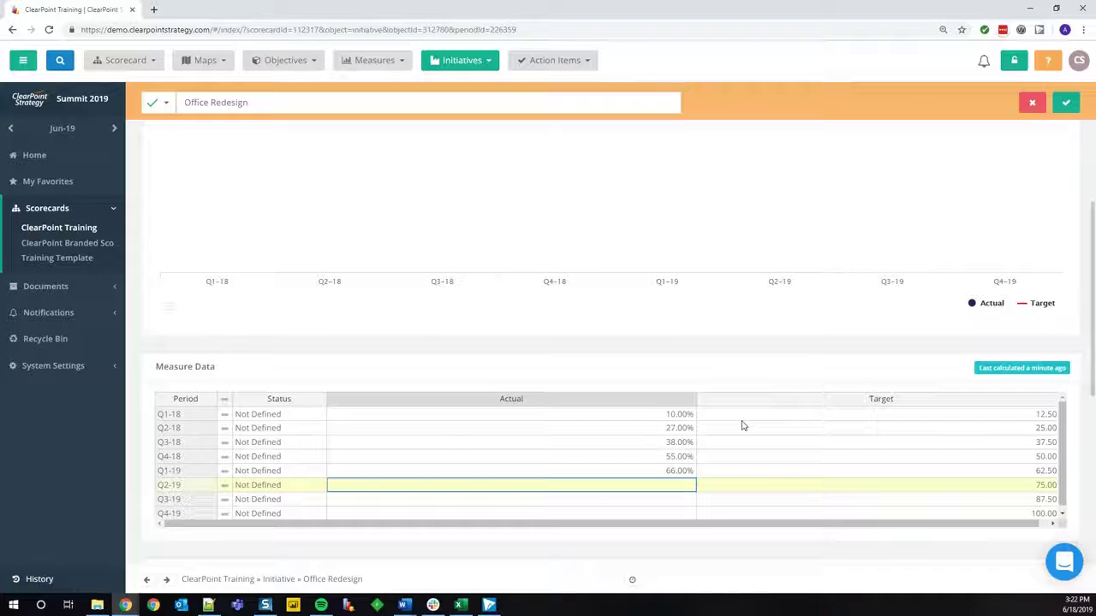
type("71")
key("Return")
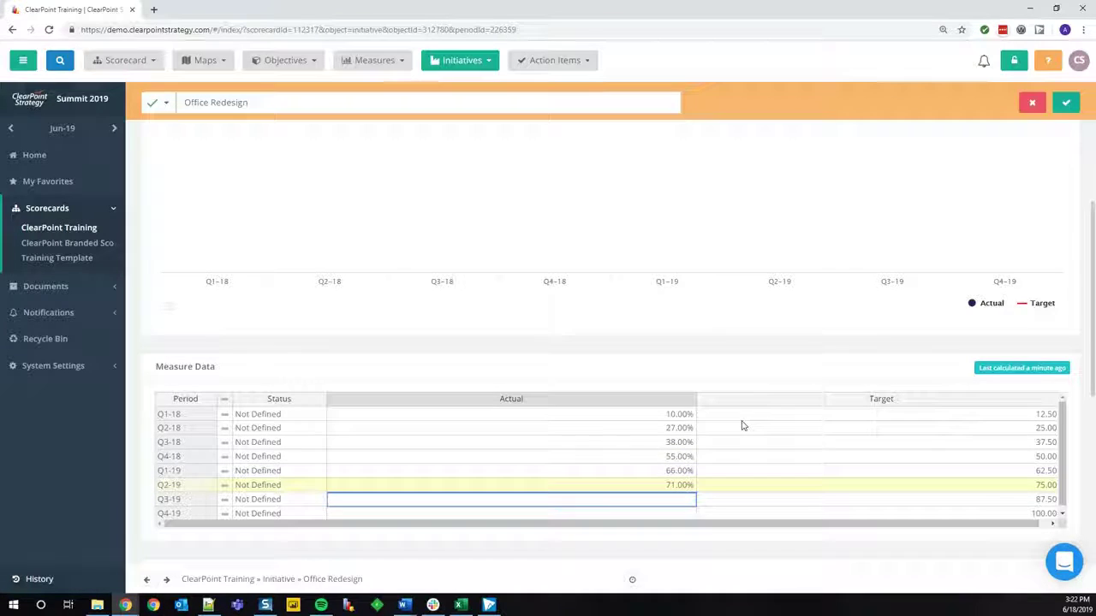
Set the Q2-19 status to On Target in the measure data and save the initiative's edits.
left_click(296, 490)
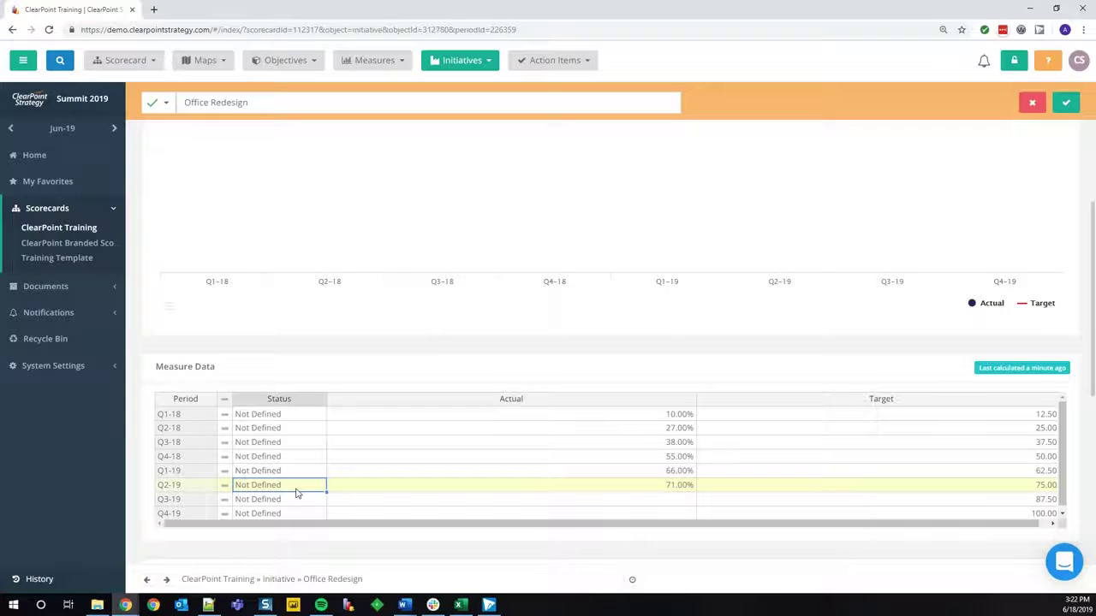
double_click(315, 489)
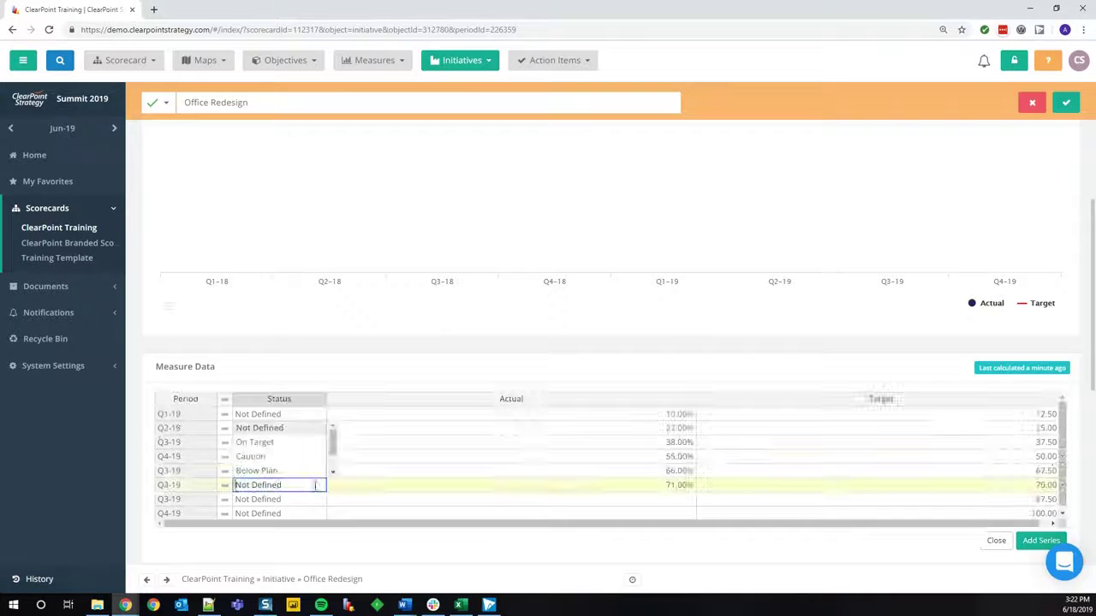
left_click(272, 442)
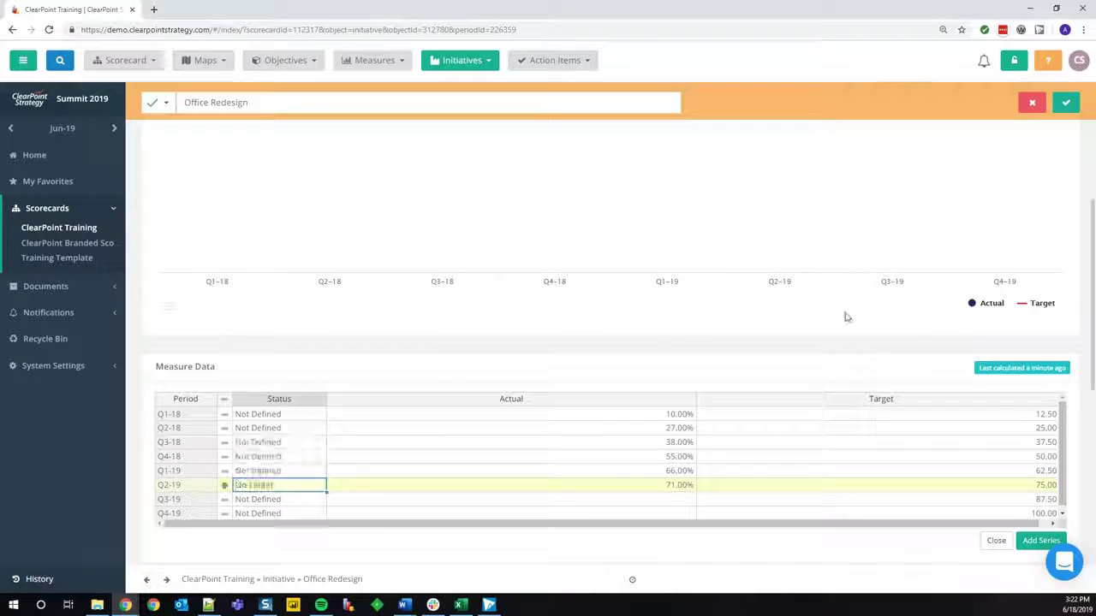
left_click(1063, 108)
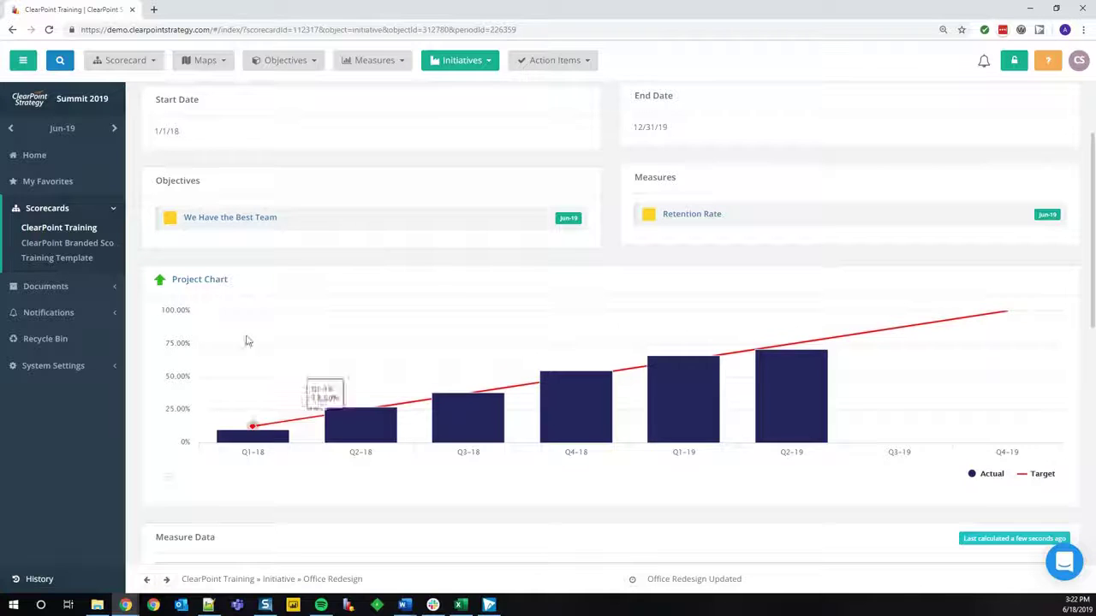
Open the Basic Project Template master measure for editing from the admin options and show its measure series.
left_click(51, 366)
left_click(41, 335)
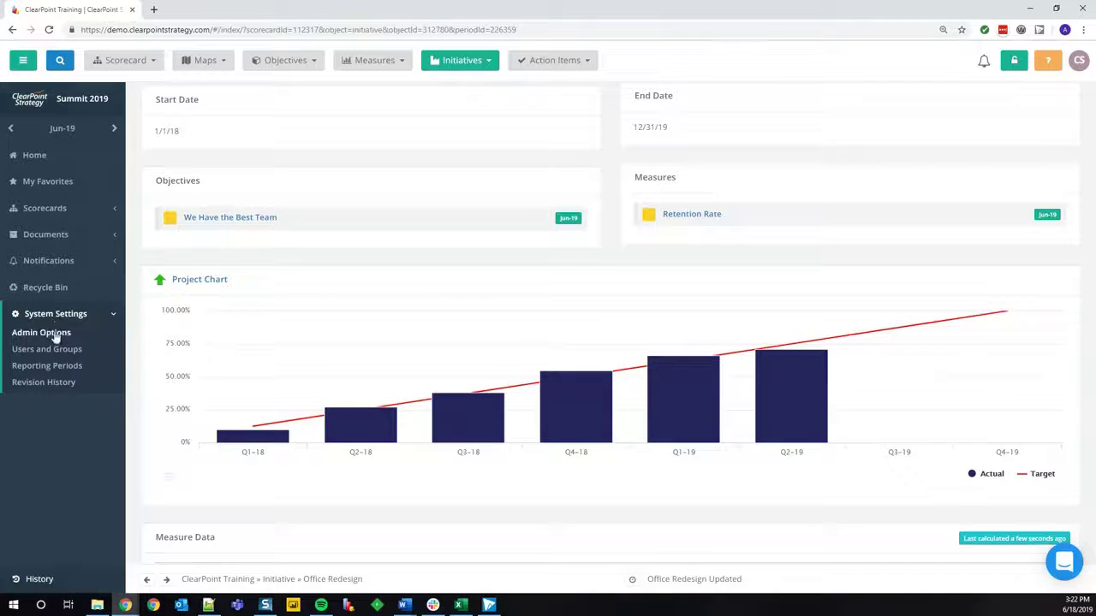
scroll(551, 524, "down", 2)
left_click(475, 472)
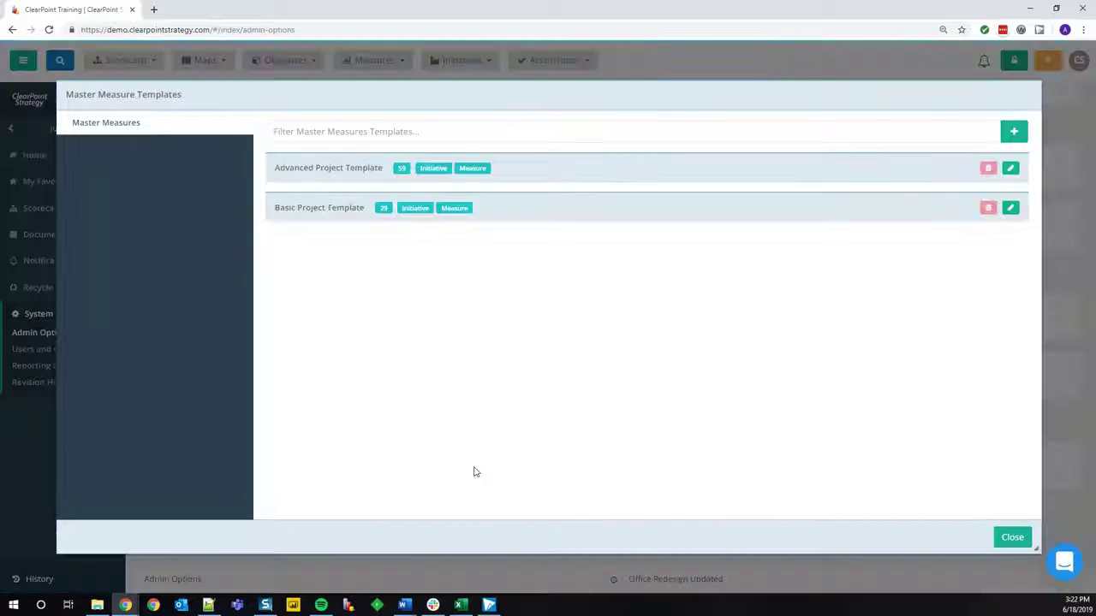
left_click(1011, 210)
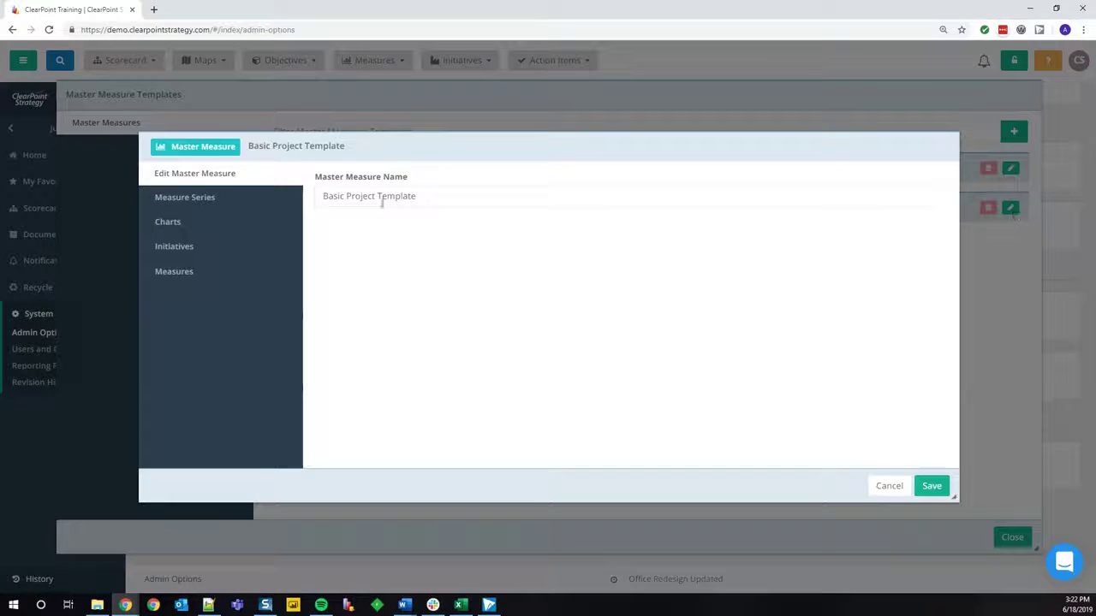
left_click(235, 201)
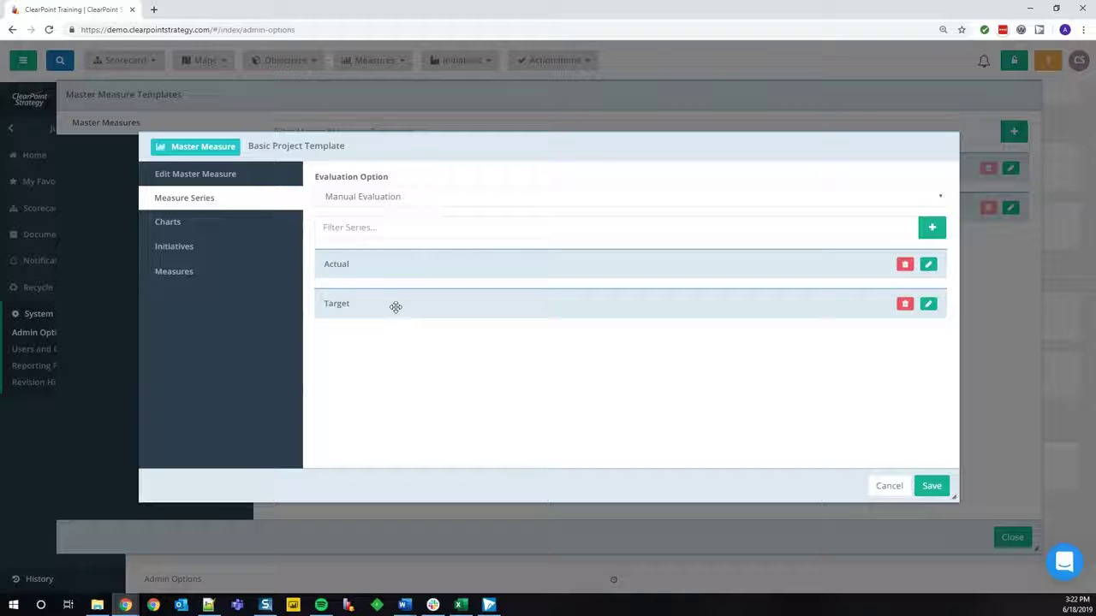
Evaluate the Actual series as On Target >= Target, Caution >= Target*.8, Below Plan < Target and No Information Any, and save the series.
left_click(928, 267)
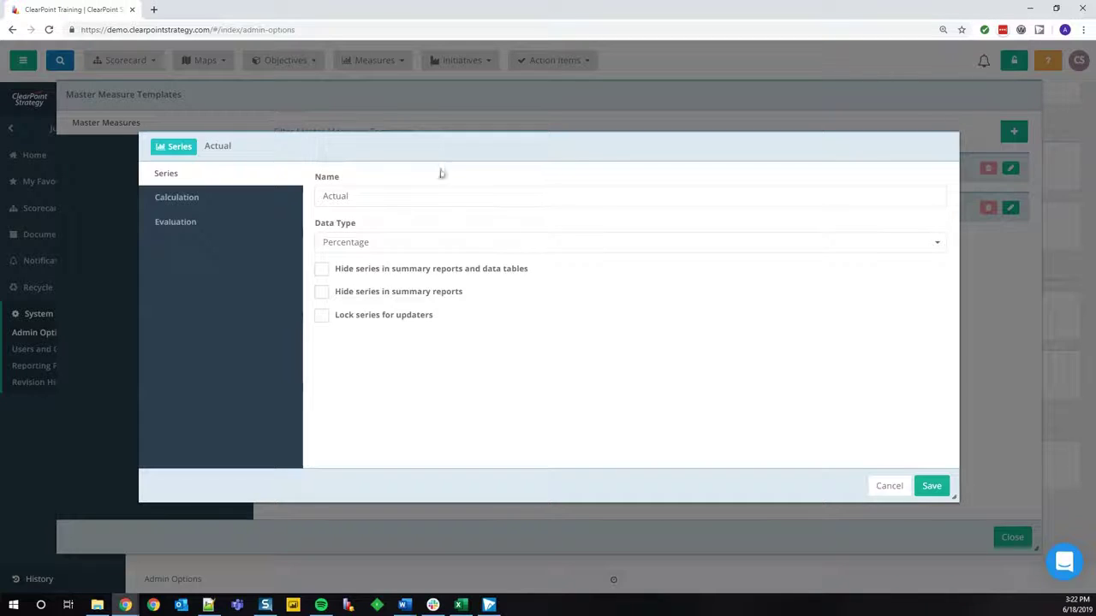
left_click(208, 223)
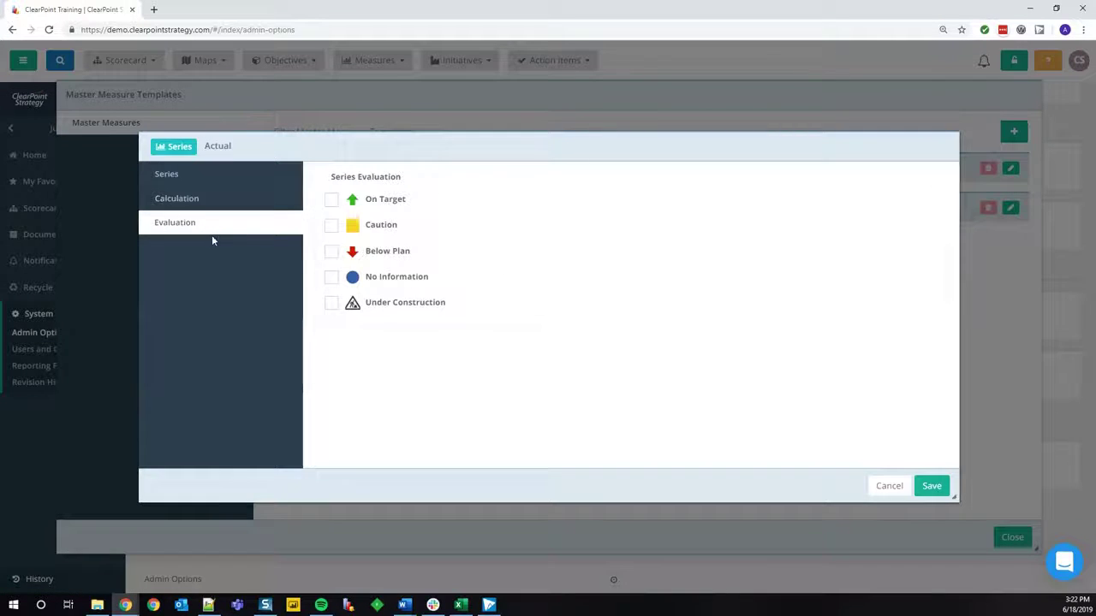
left_click(332, 199)
left_click(332, 225)
left_click(332, 251)
left_click(331, 277)
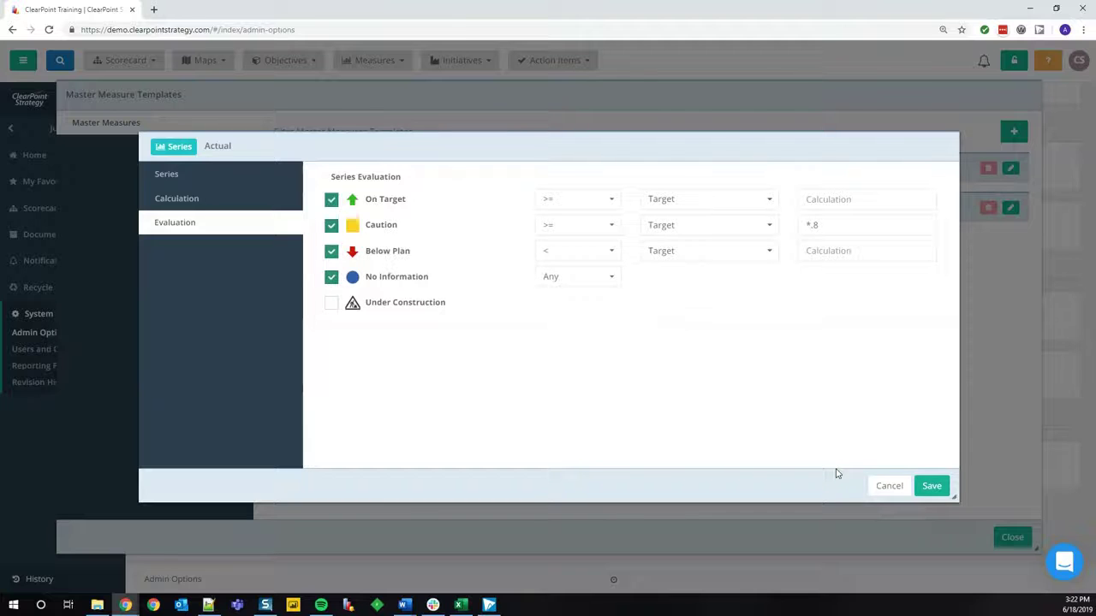
left_click(931, 486)
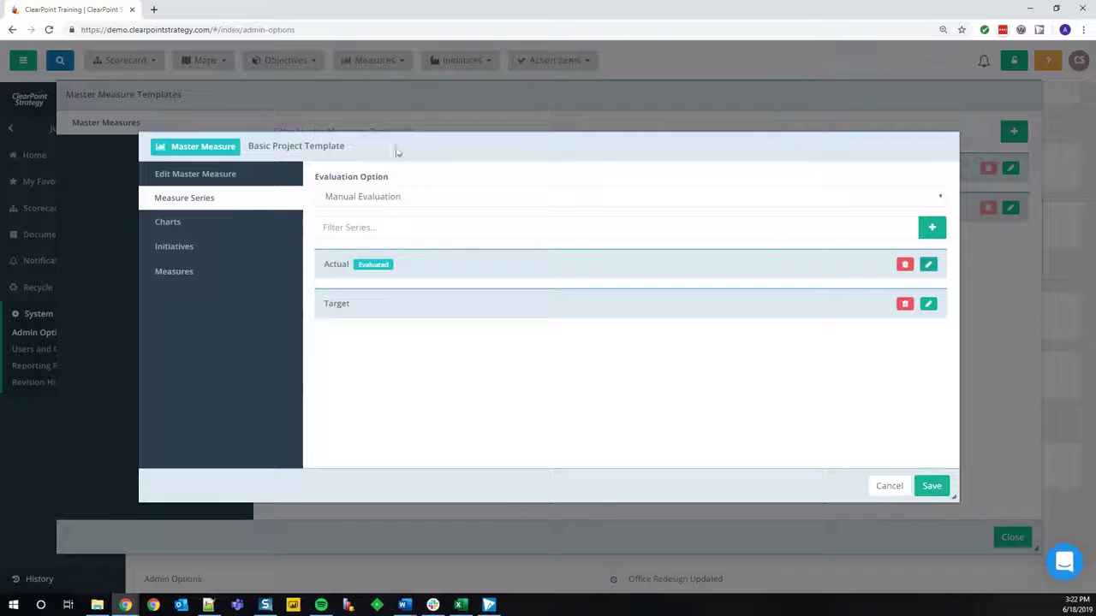
Set the Basic Project Template's evaluation option to Use 'Actual' Evaluation, save it and close the master measure templates.
left_click(368, 199)
left_click(383, 250)
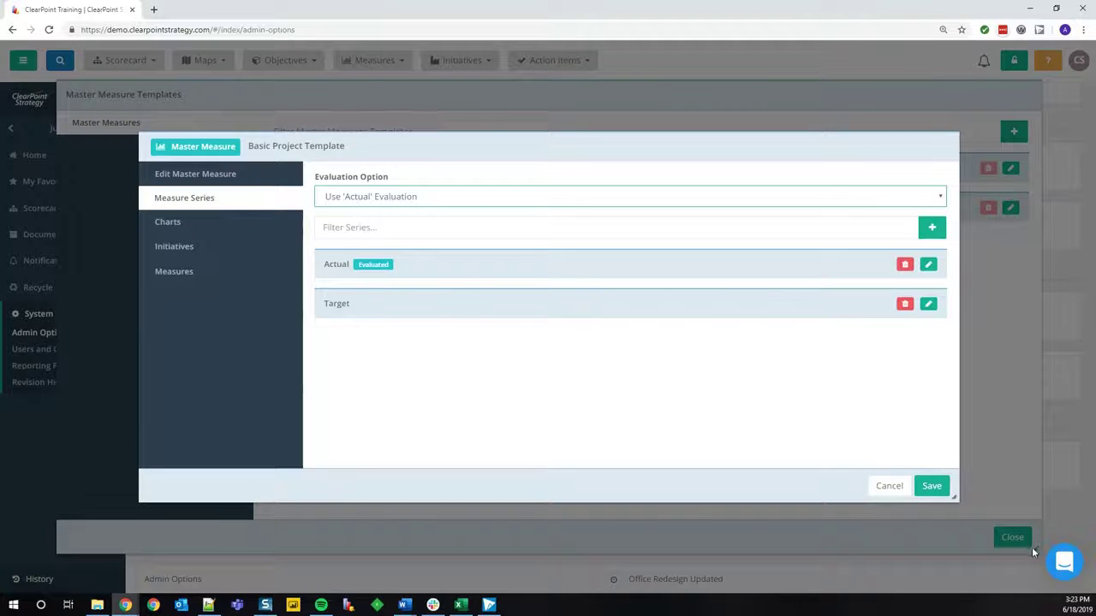
left_click(931, 486)
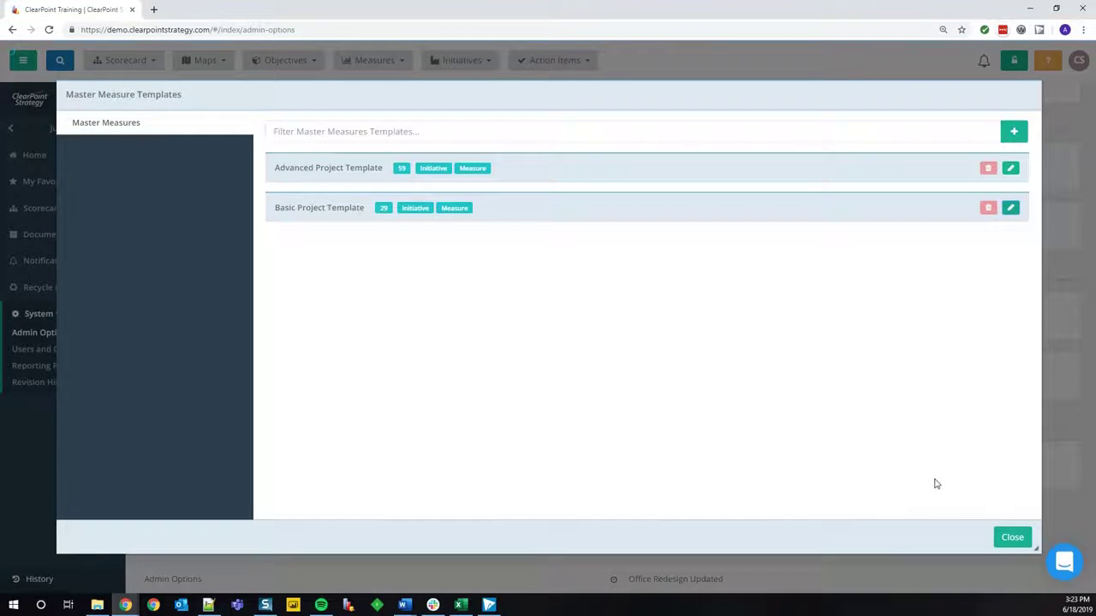
left_click(1010, 537)
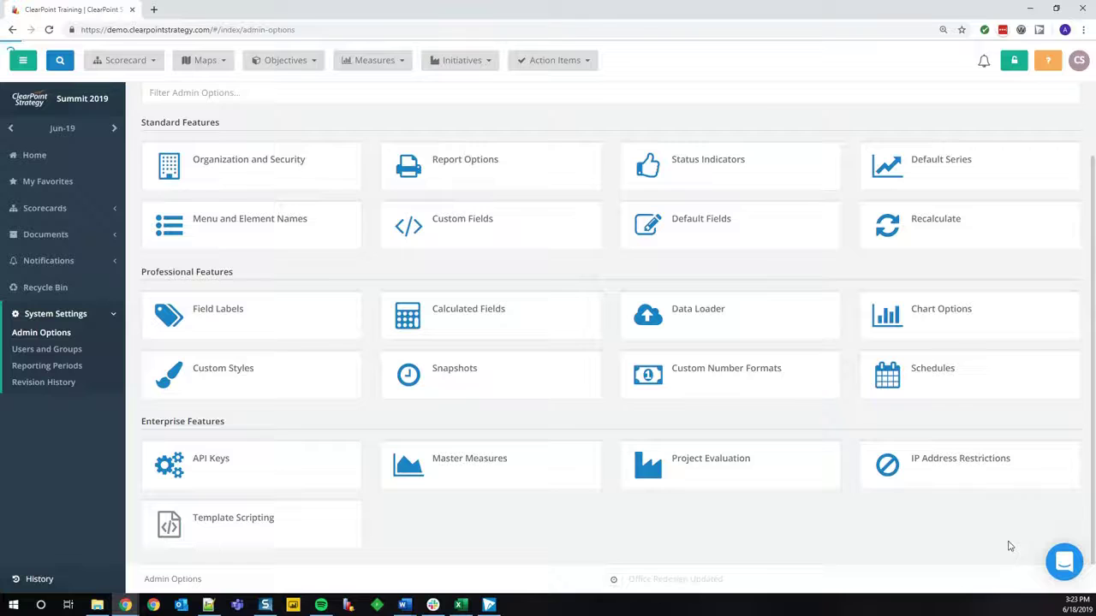
Return to the Office Redesign initiative and review its evaluated status and project chart.
left_click(59, 580)
left_click(72, 561)
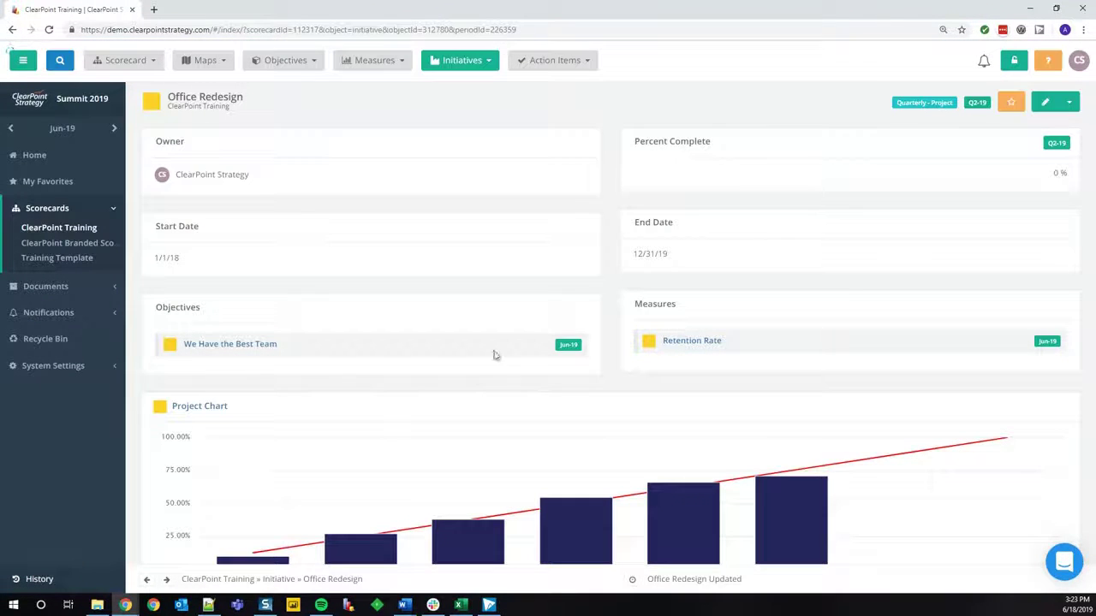
scroll(494, 353, "down", 5)
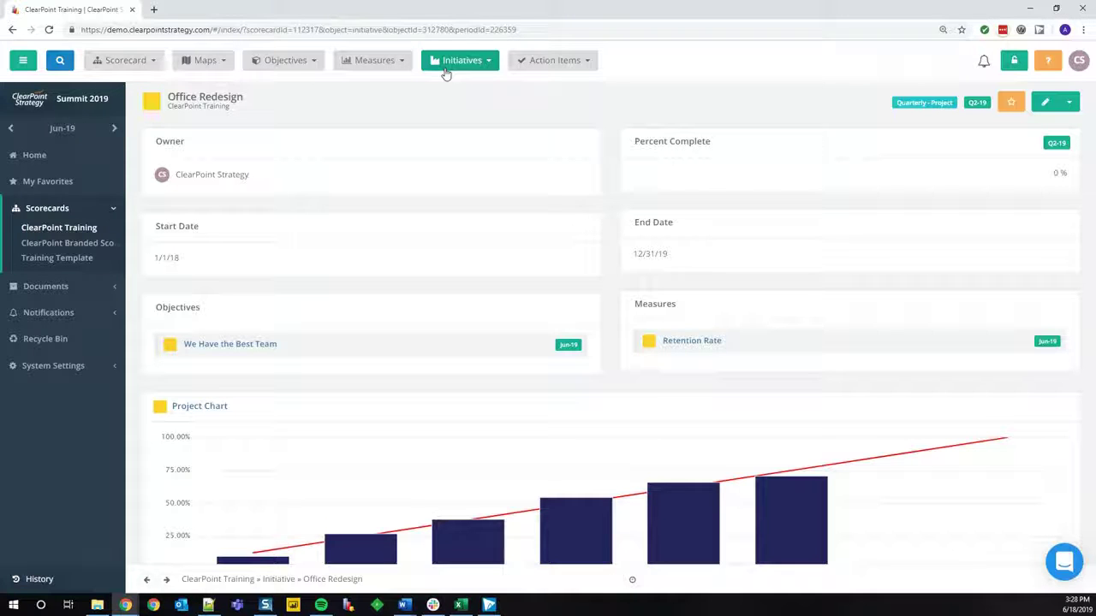
Open the Continued Education Program initiative and examine its variance chart and measure data.
left_click(448, 71)
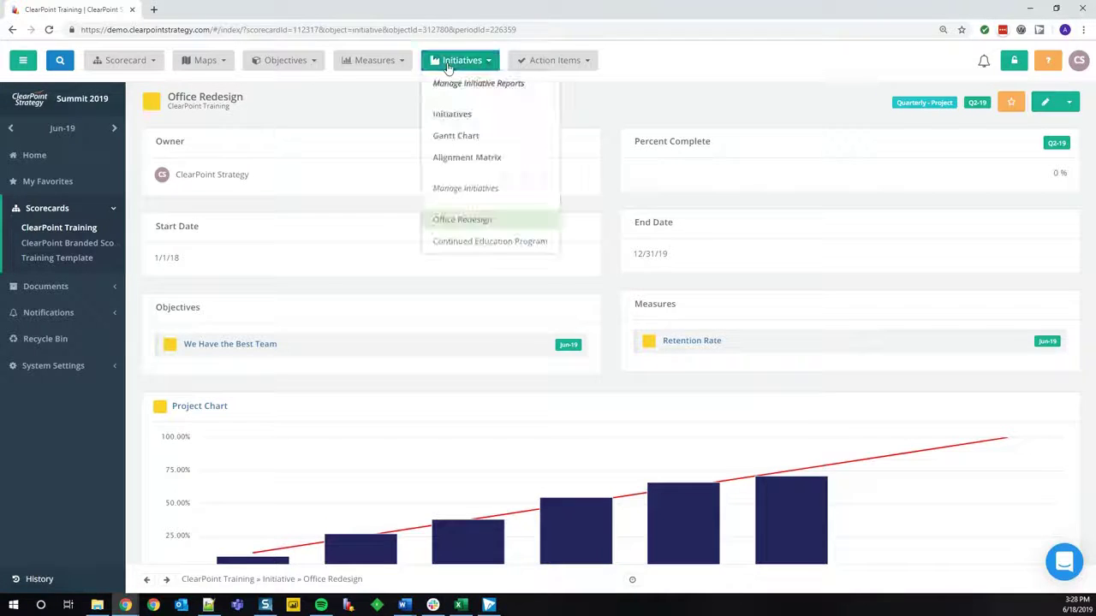
left_click(458, 243)
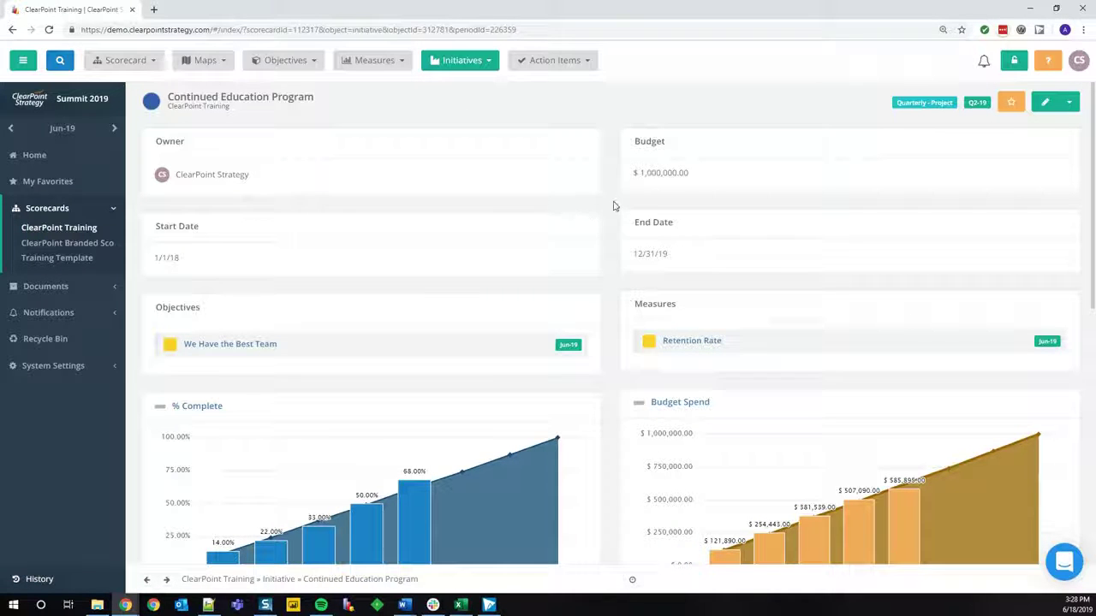
scroll(617, 214, "down", 5)
scroll(617, 216, "down", 2)
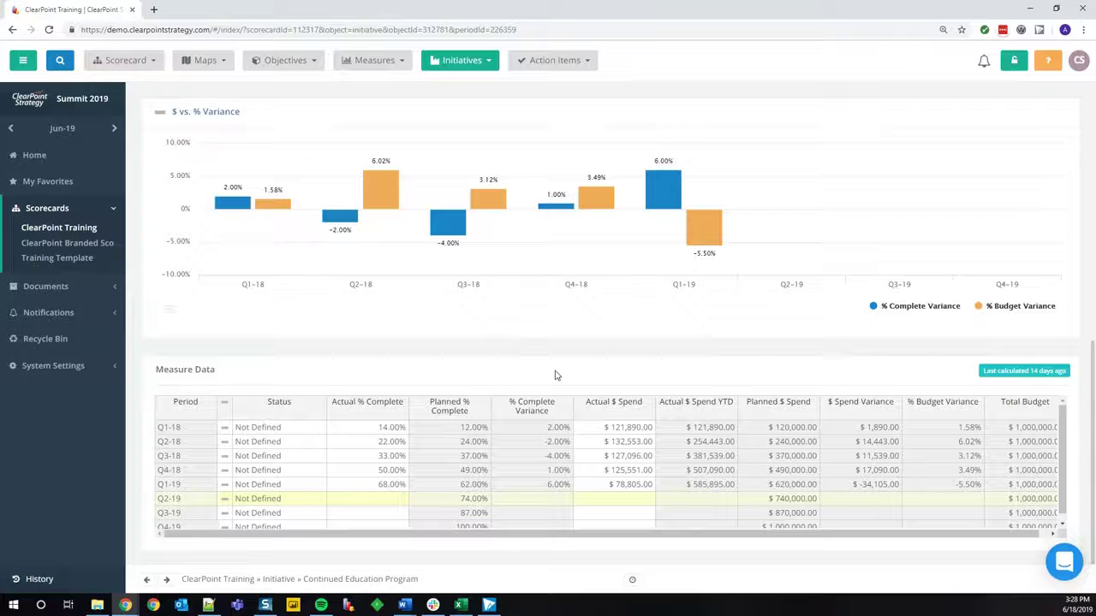
Open the Advanced Project Template master measure from the admin options and show its full list of measure series.
left_click(90, 366)
left_click(59, 333)
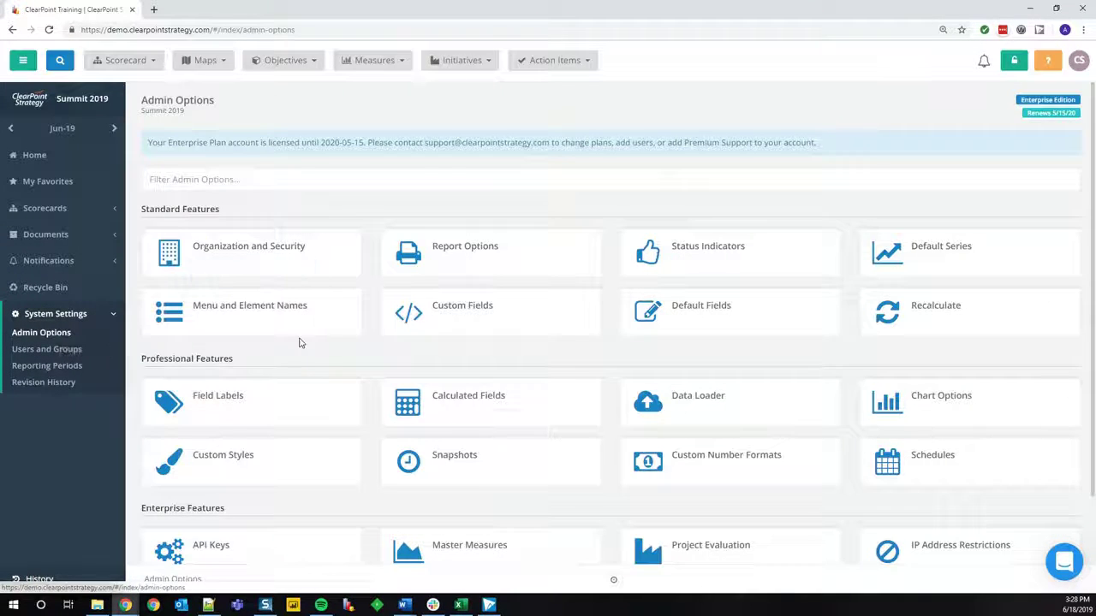
scroll(411, 411, "down", 1)
left_click(516, 479)
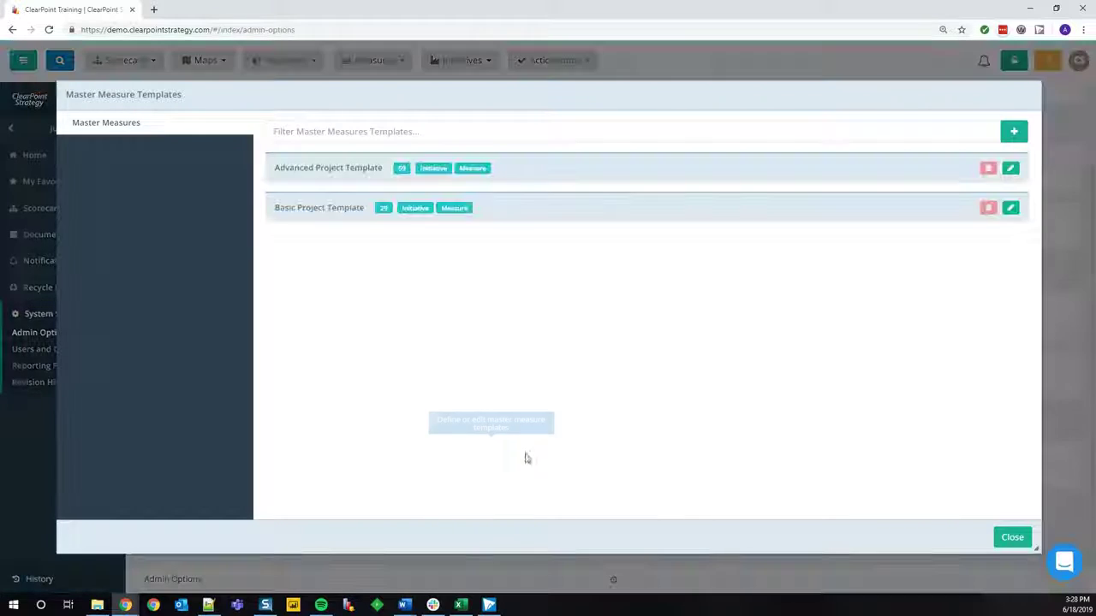
left_click(1010, 168)
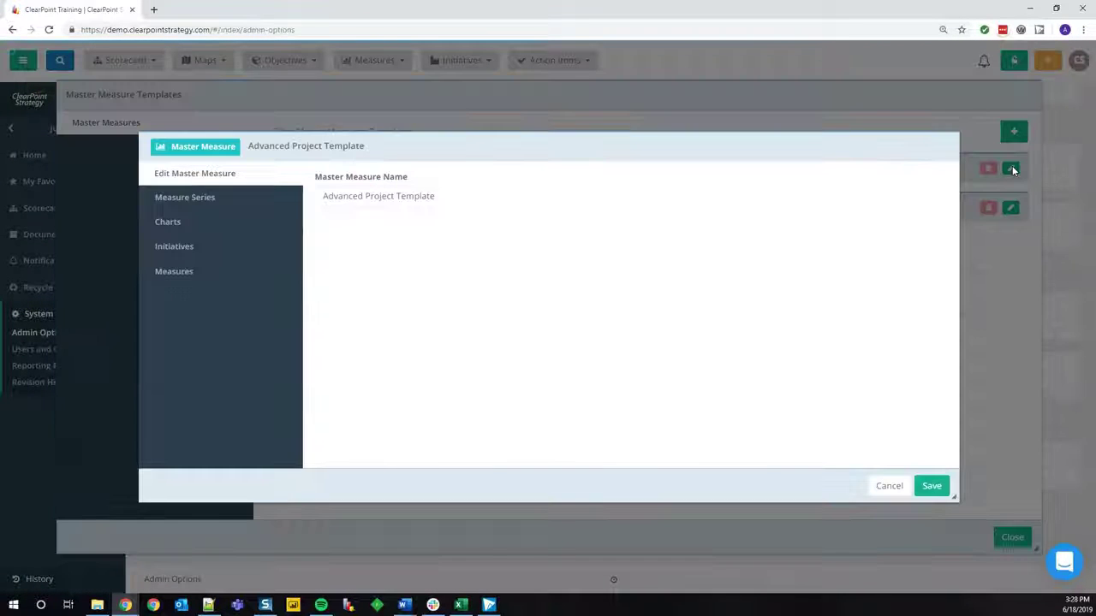
left_click(255, 198)
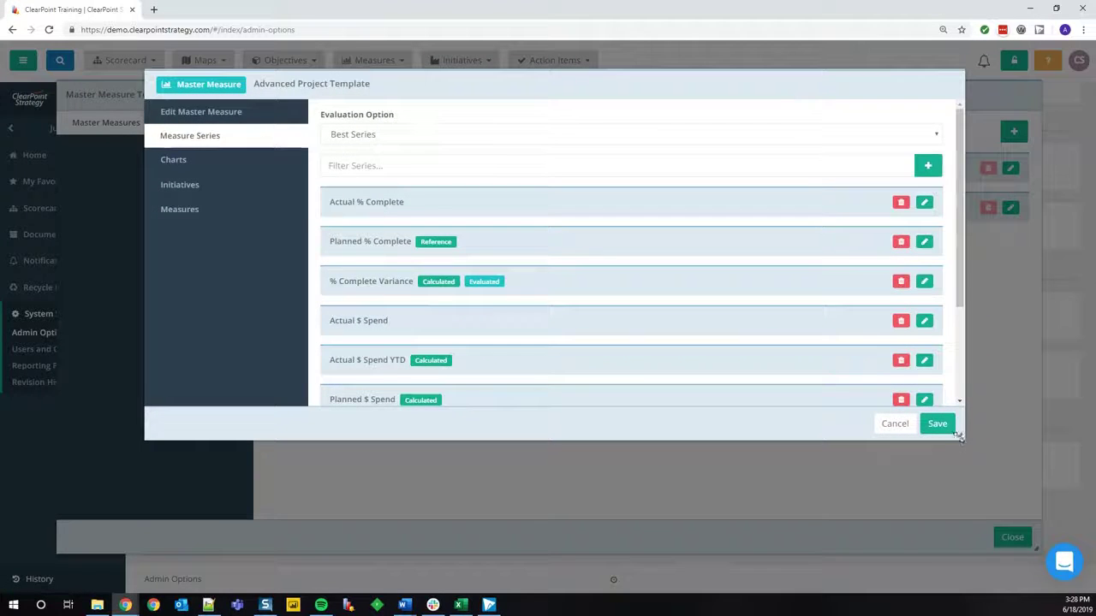
left_click_drag(958, 439, 1001, 604)
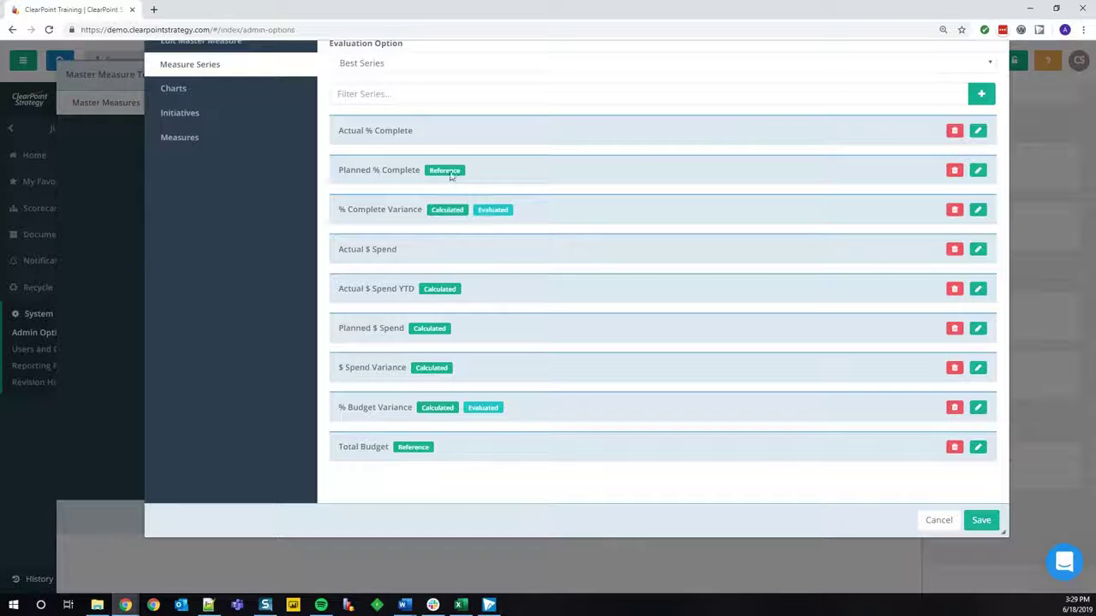
Review the calculation settings of the Planned % Complete and % Complete Variance series without changing them.
left_click(977, 171)
left_click(228, 196)
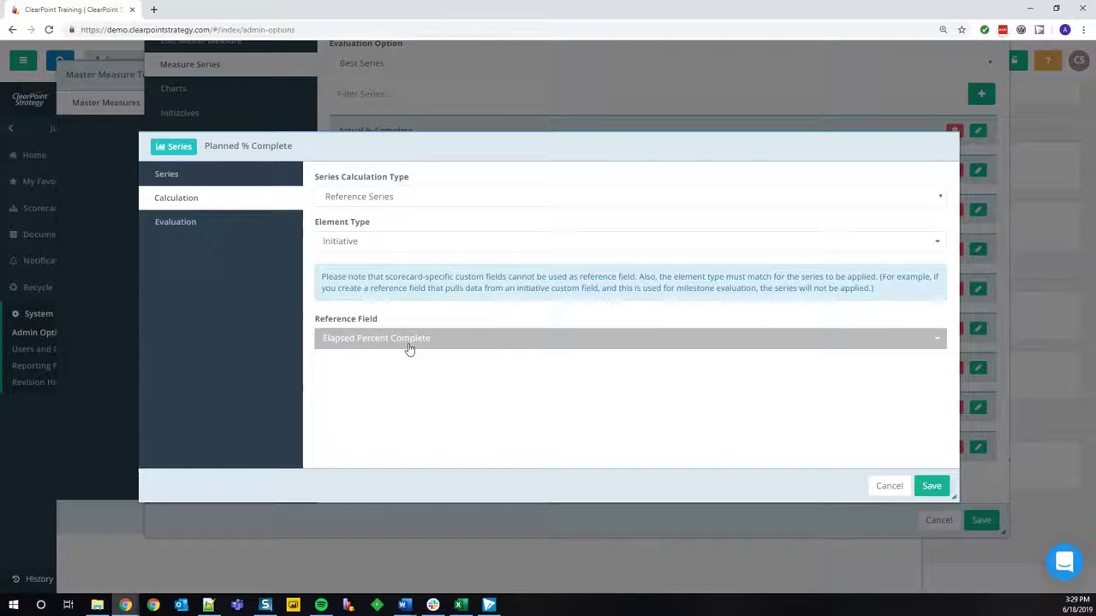
left_click(889, 486)
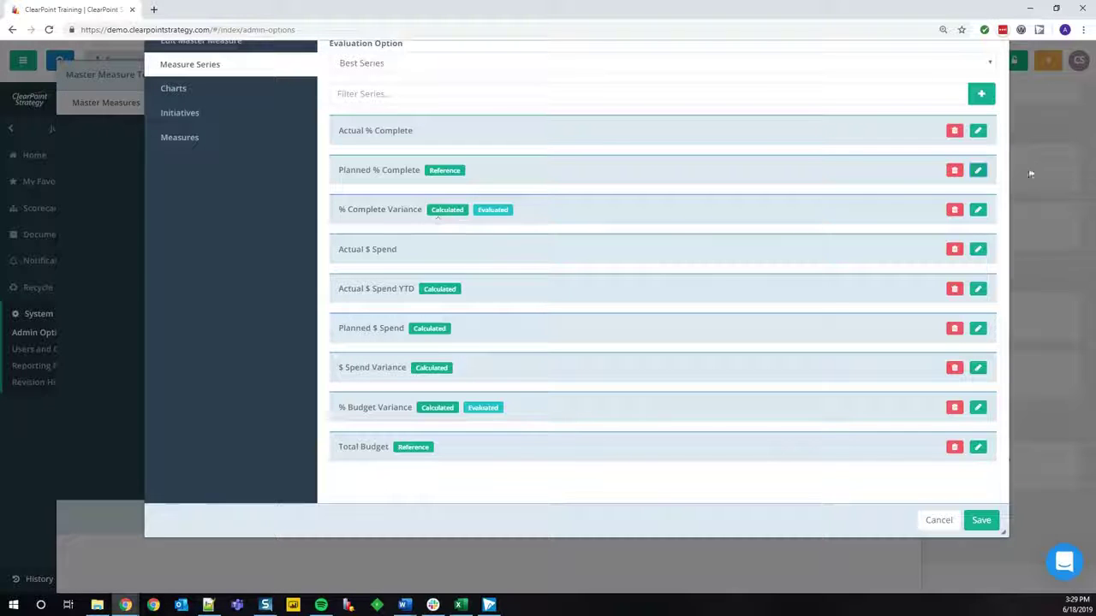
left_click(978, 210)
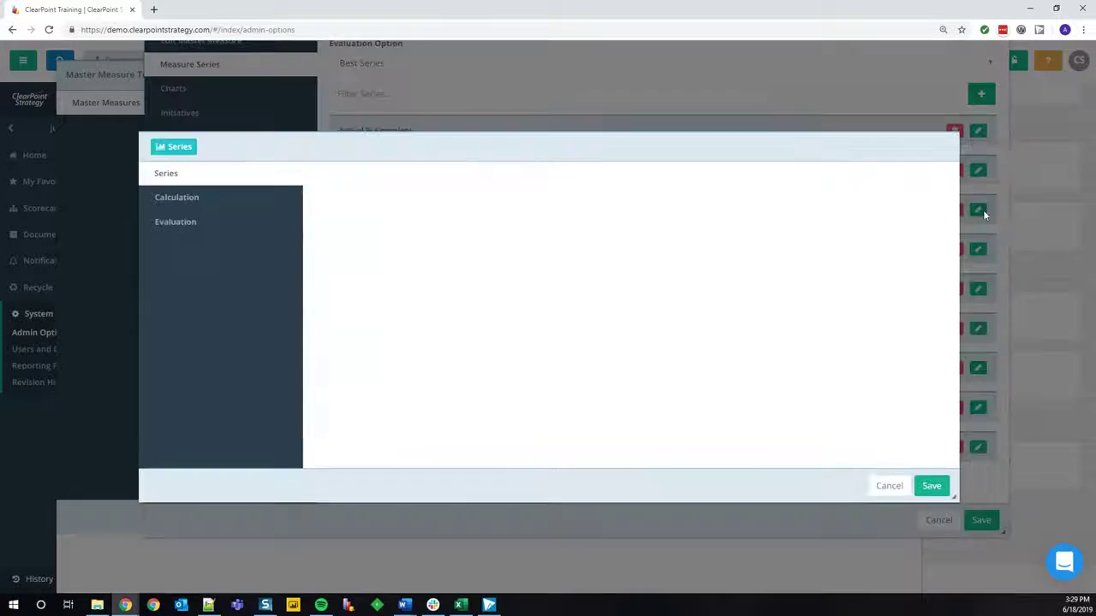
left_click(280, 202)
left_click(345, 244)
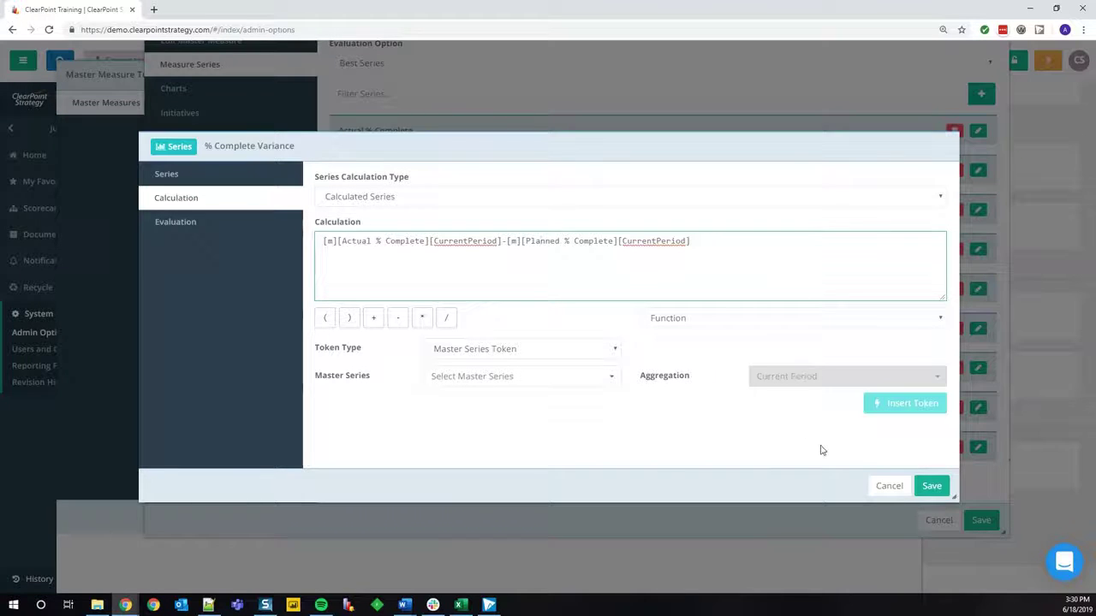
left_click(888, 486)
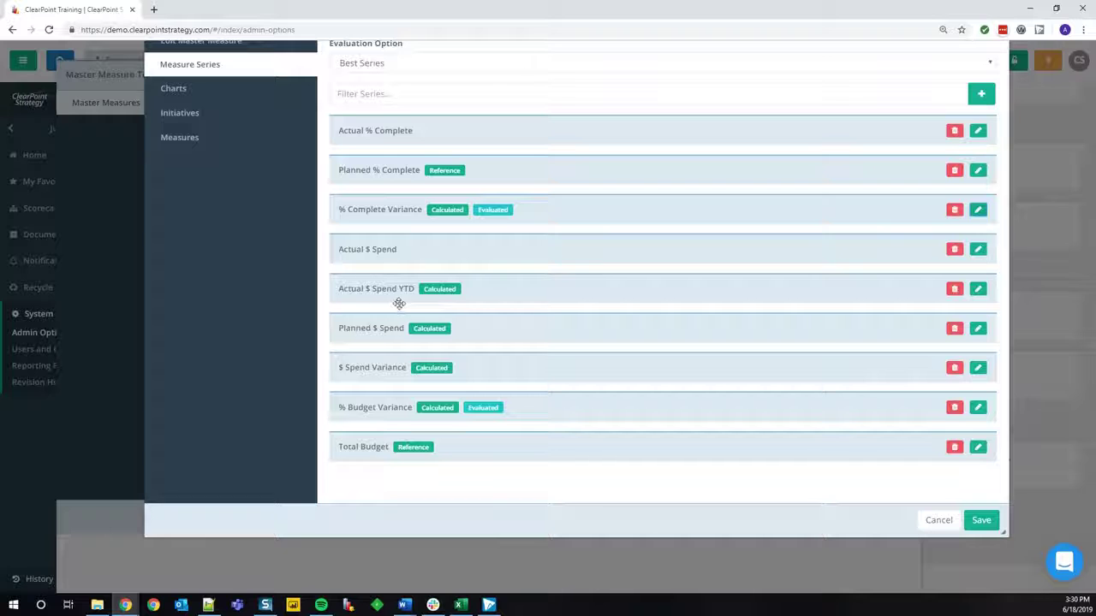
Review the calculations of the Actual $ Spend YTD and Planned $ Spend series without changing them.
left_click(978, 290)
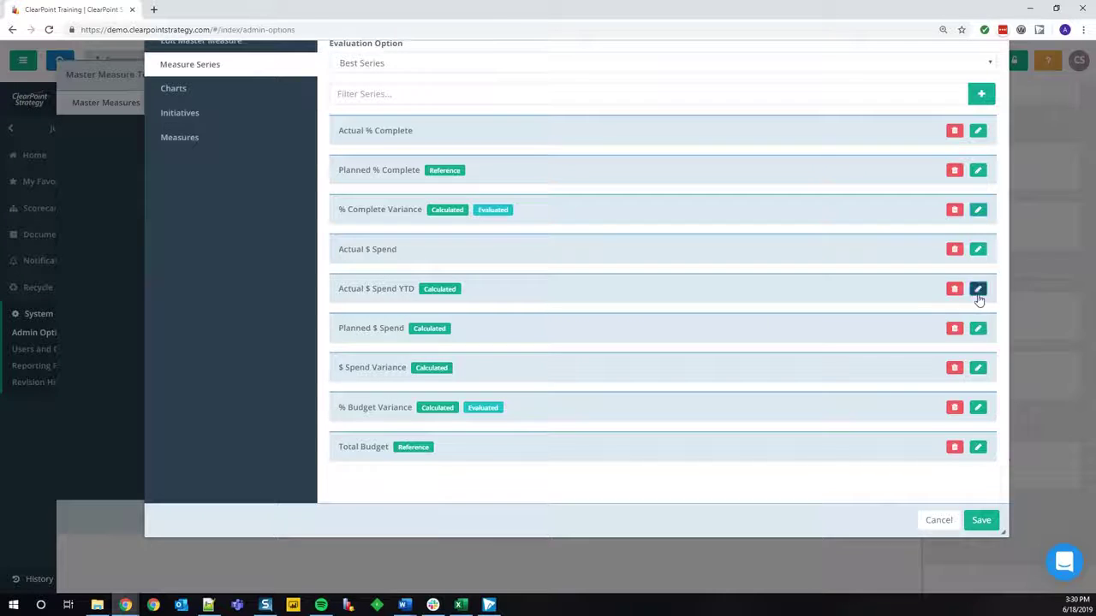
left_click(261, 205)
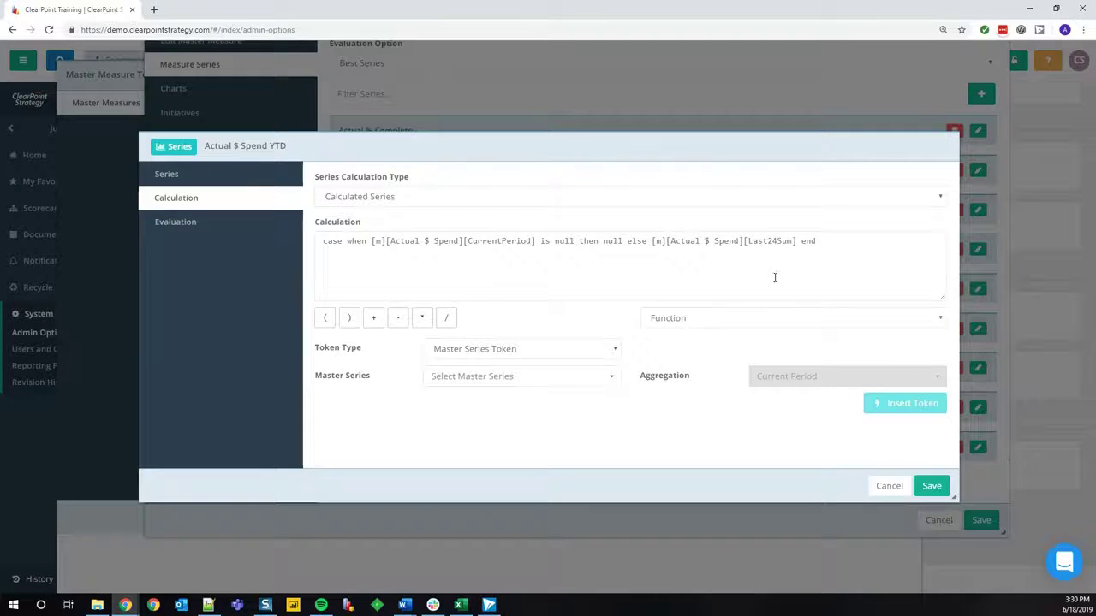
left_click(889, 485)
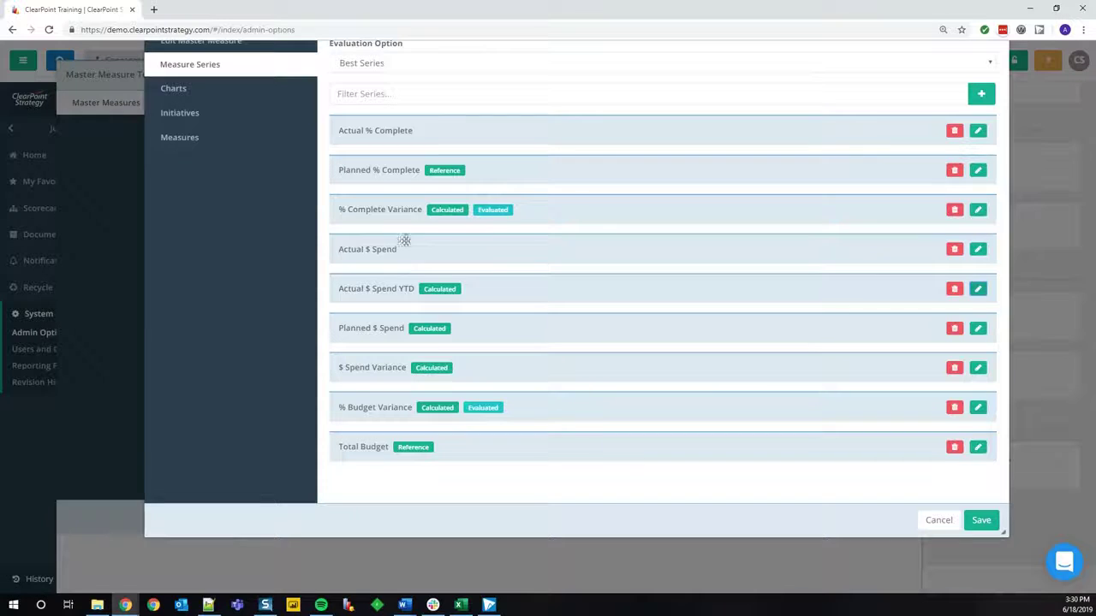
left_click(978, 332)
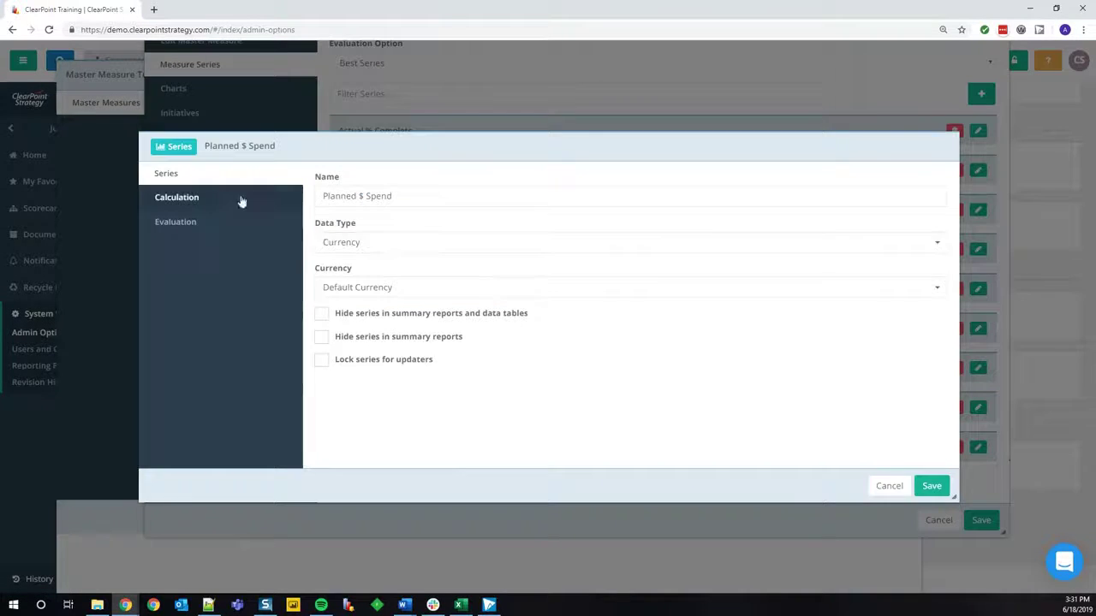
left_click(241, 199)
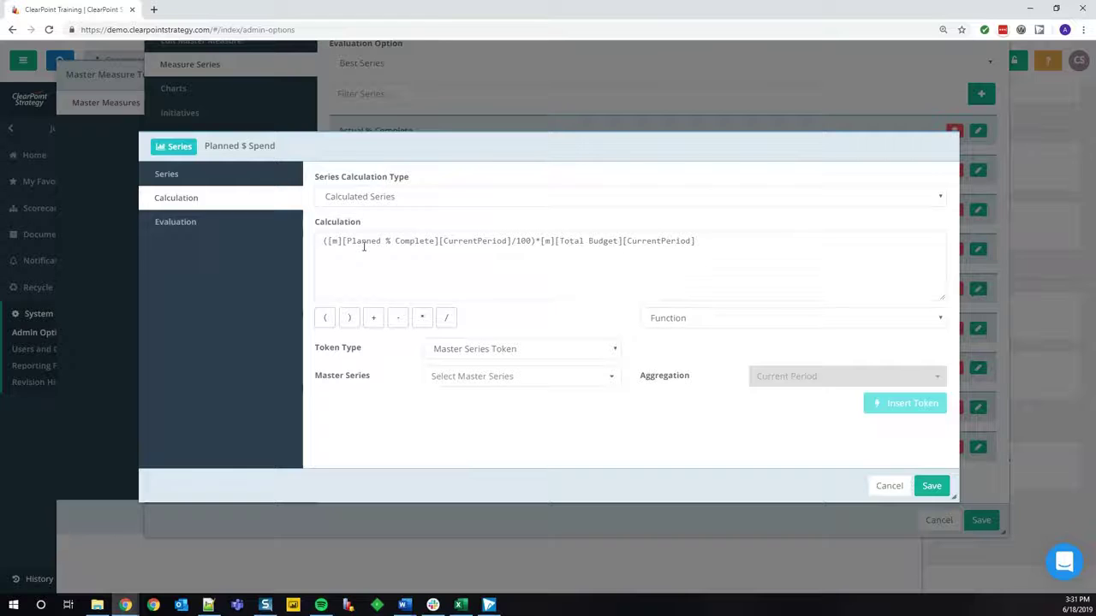
left_click(889, 486)
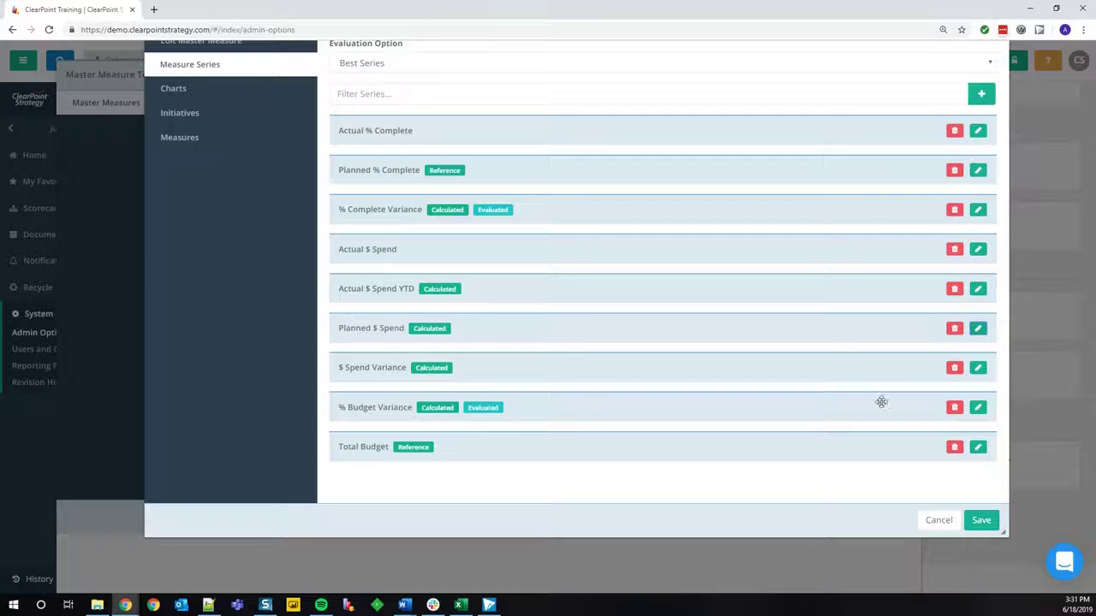
Review the calculation of the % Budget Variance series and leave it without saving.
left_click(977, 407)
left_click(217, 196)
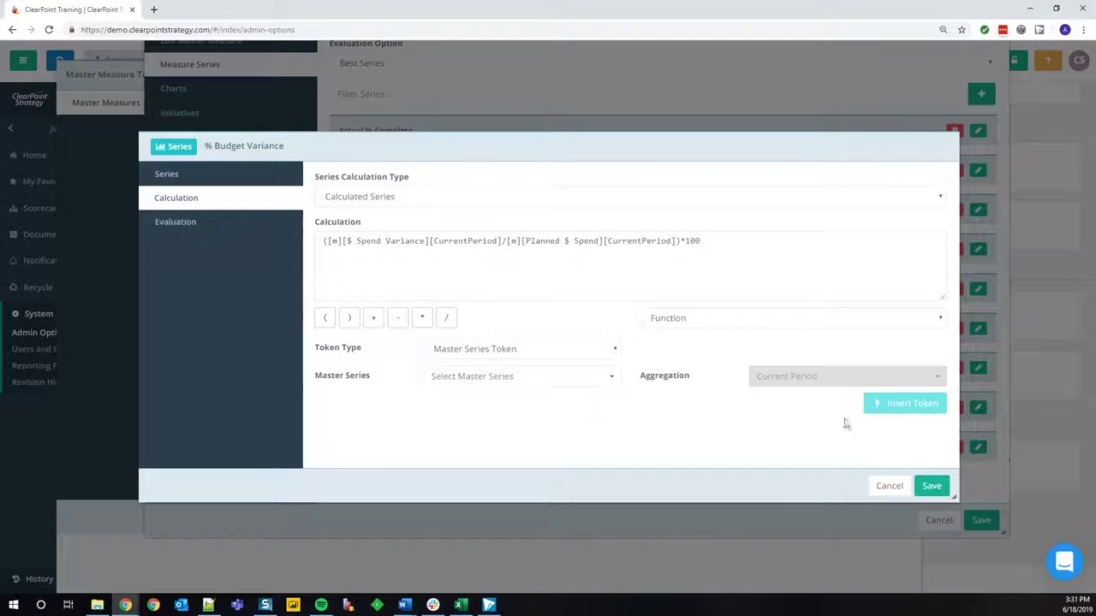
left_click(887, 485)
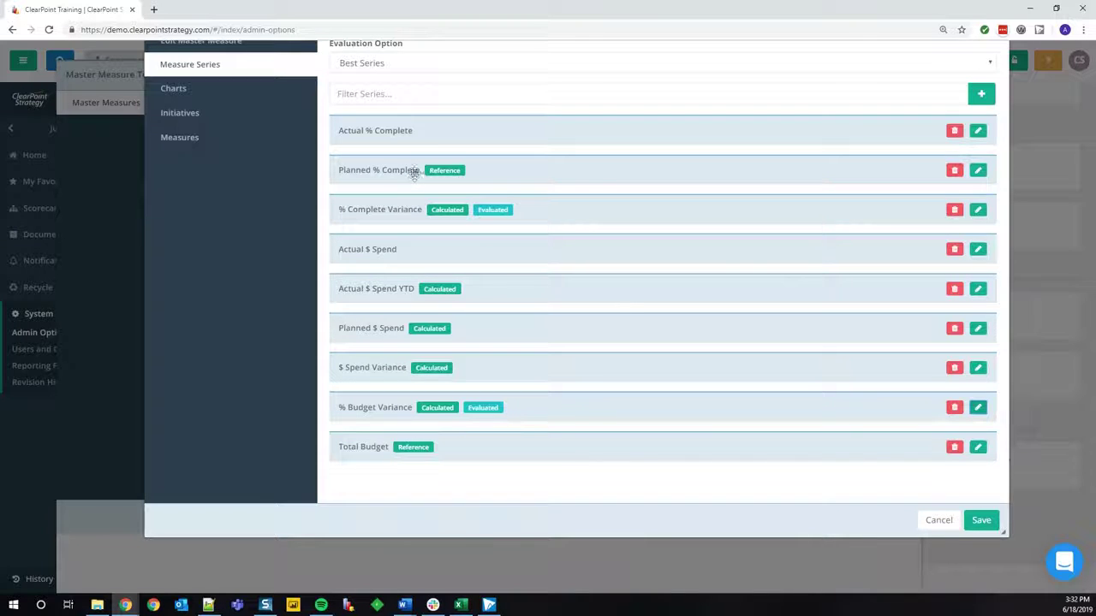
Close the master measure templates without saving and return to the Continued Education Program initiative.
left_click(938, 523)
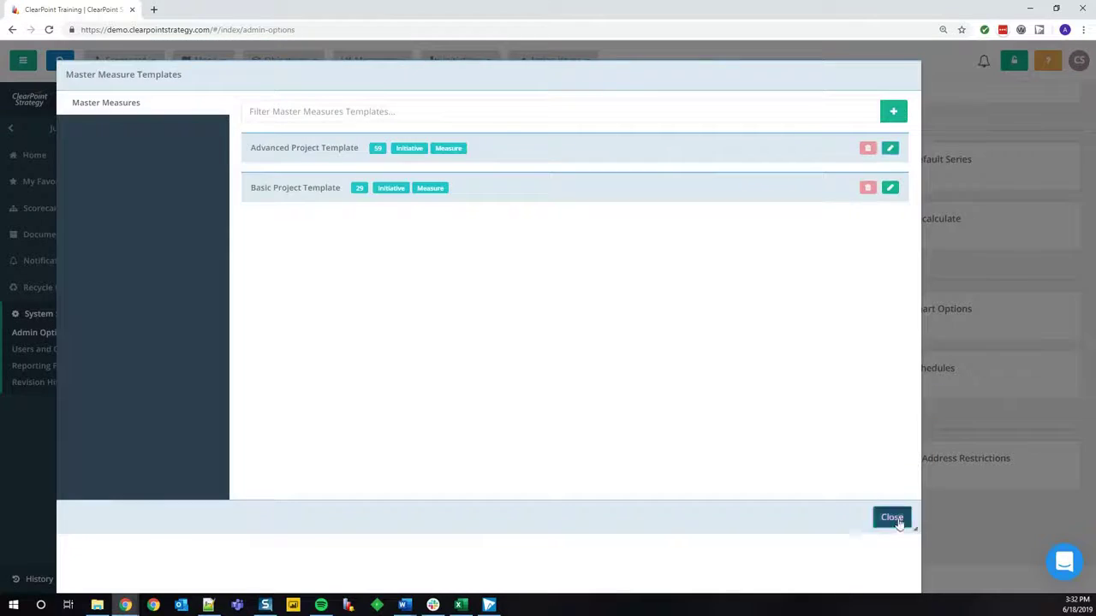
left_click(895, 518)
left_click(92, 575)
left_click(85, 552)
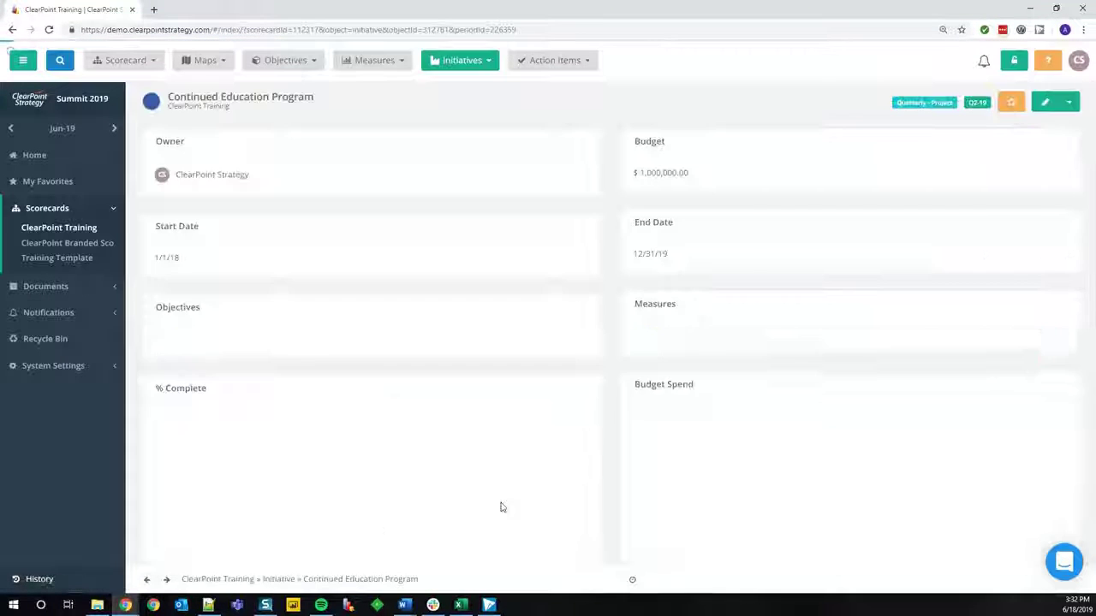
Enter 79% as Actual % Complete and $80,000 as Actual $ Spend for Q2-19 in the measure data and save the initiative.
scroll(599, 445, "down", 2)
scroll(610, 442, "down", 5)
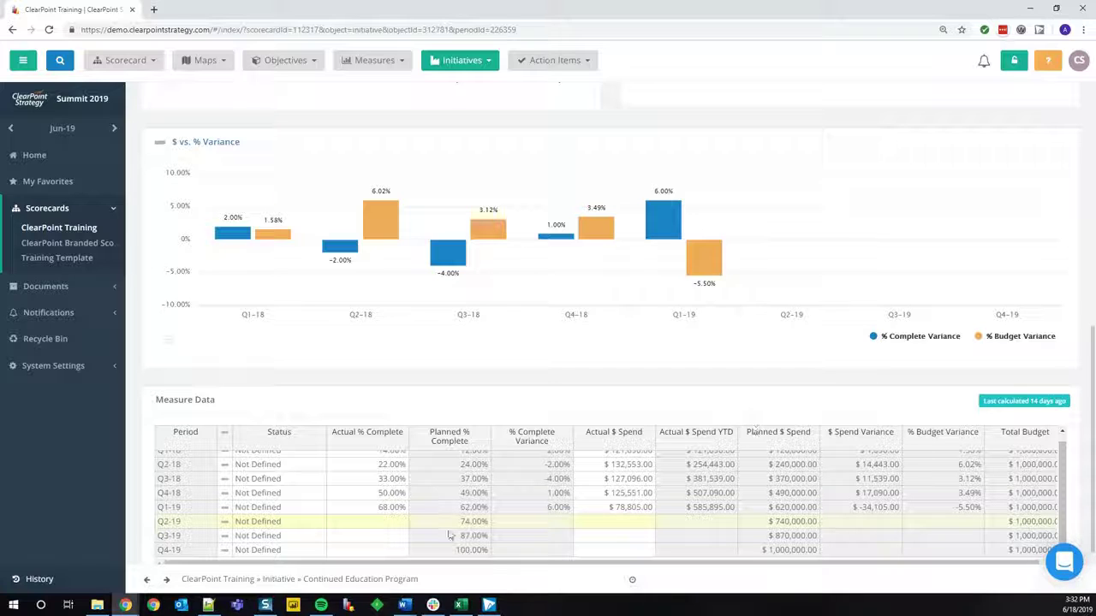
left_click(378, 526)
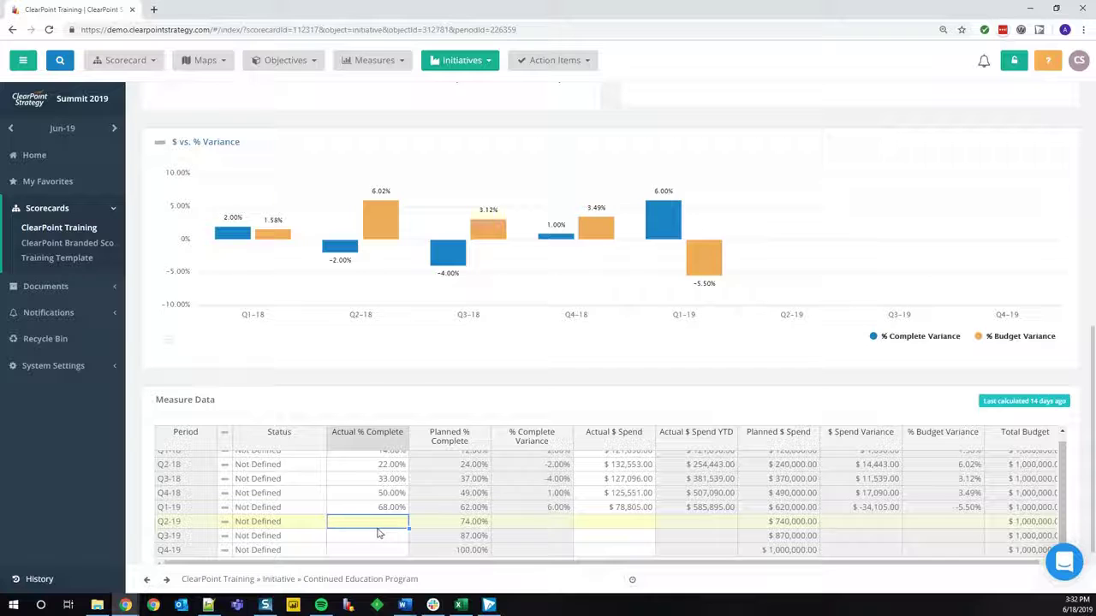
type("79")
key("Tab")
key("Tab")
key("Tab")
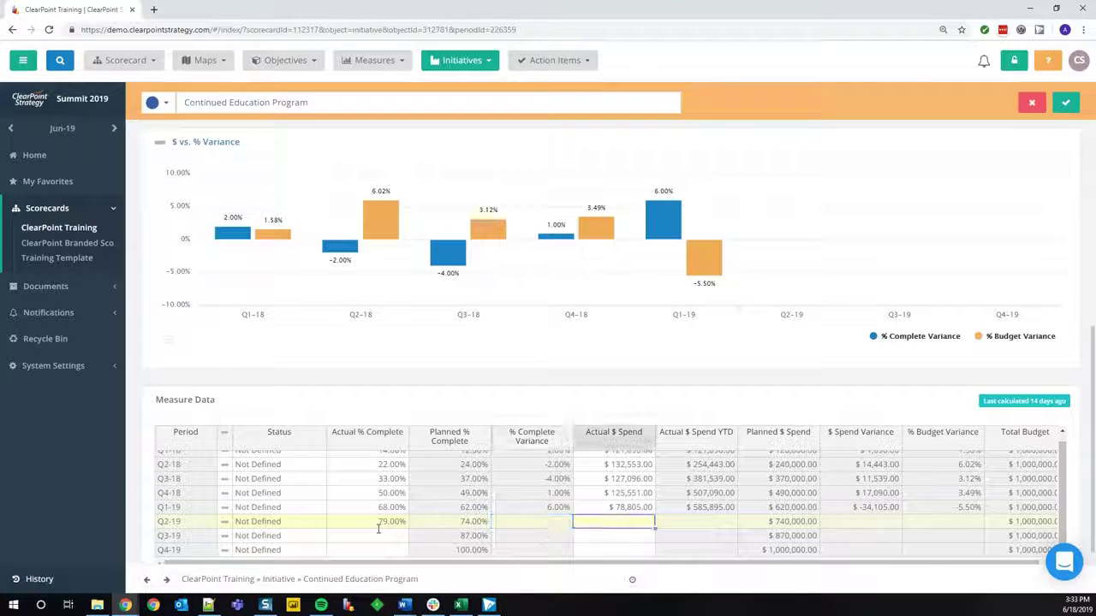
type("78805")
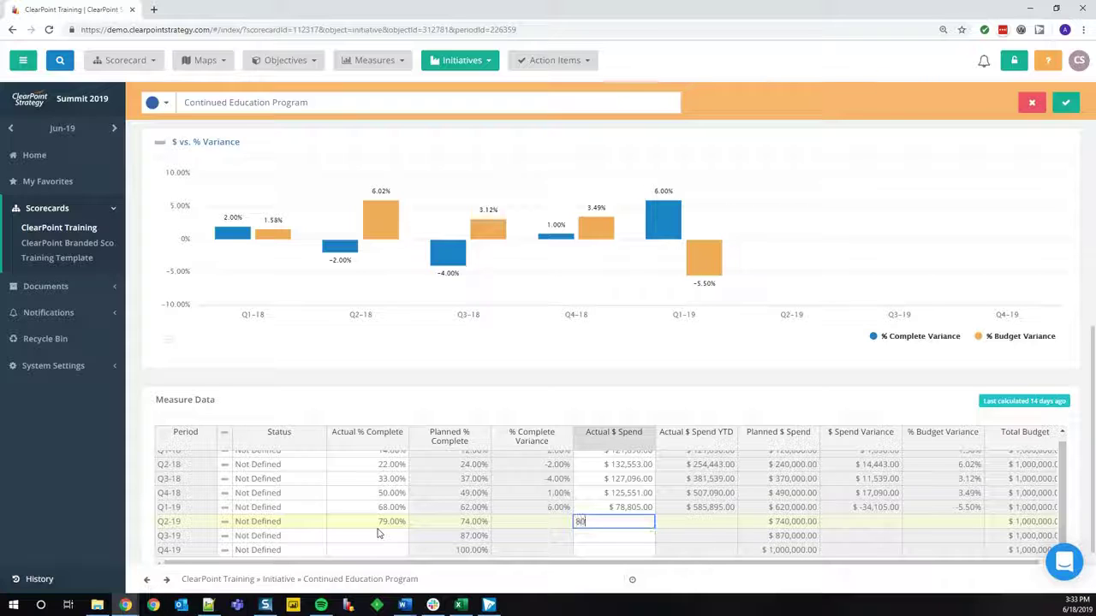
key("Return")
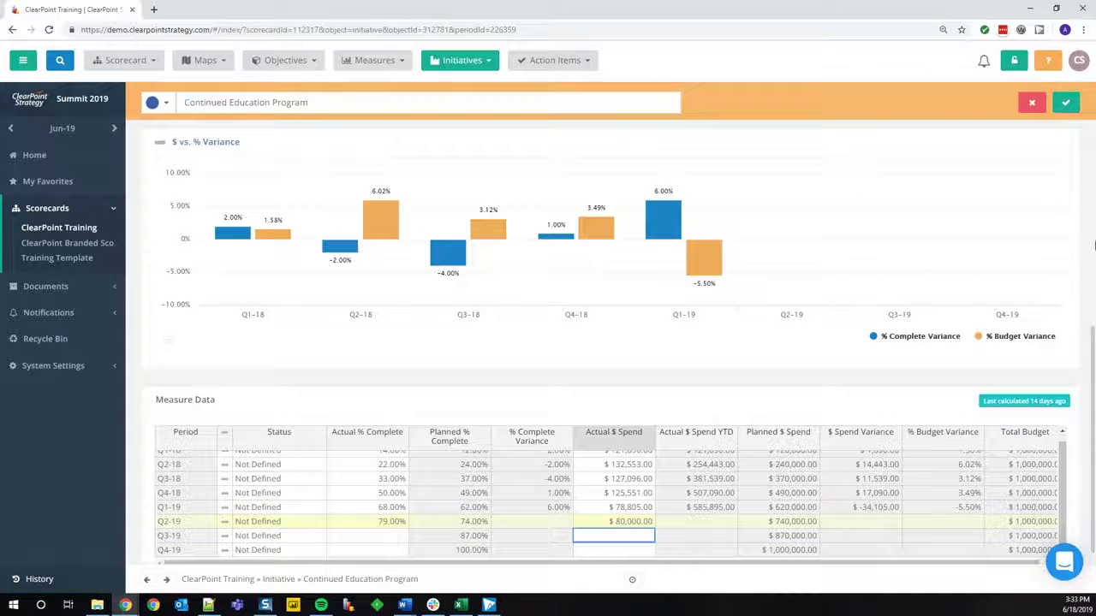
left_click(1066, 102)
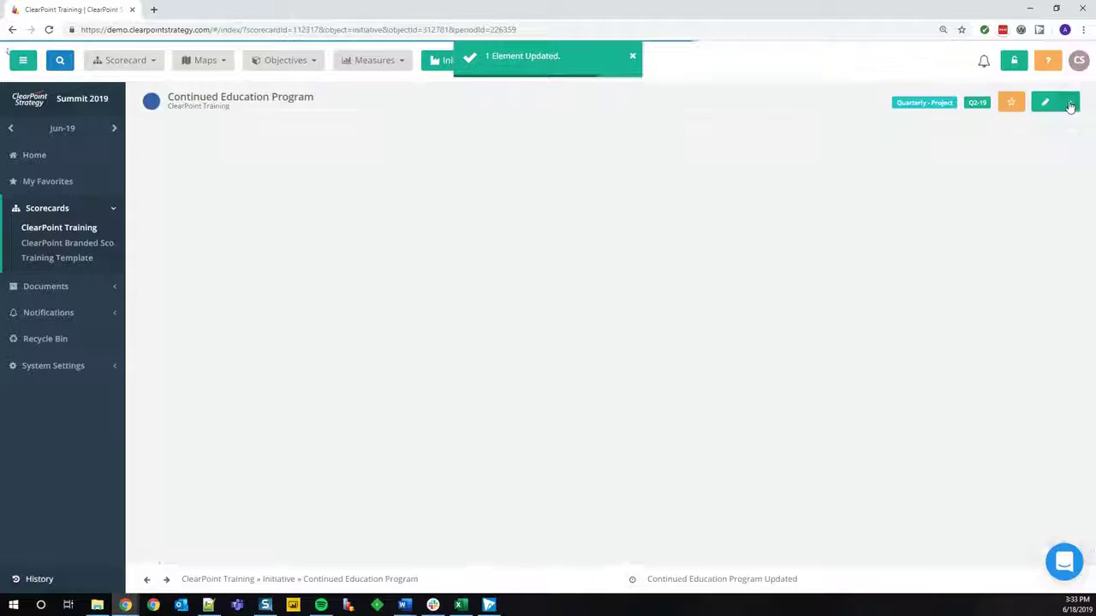
Examine the recalculated Q2-19 measure data and the % Complete, Budget Spend and $ vs. % Variance charts.
scroll(775, 385, "down", 7)
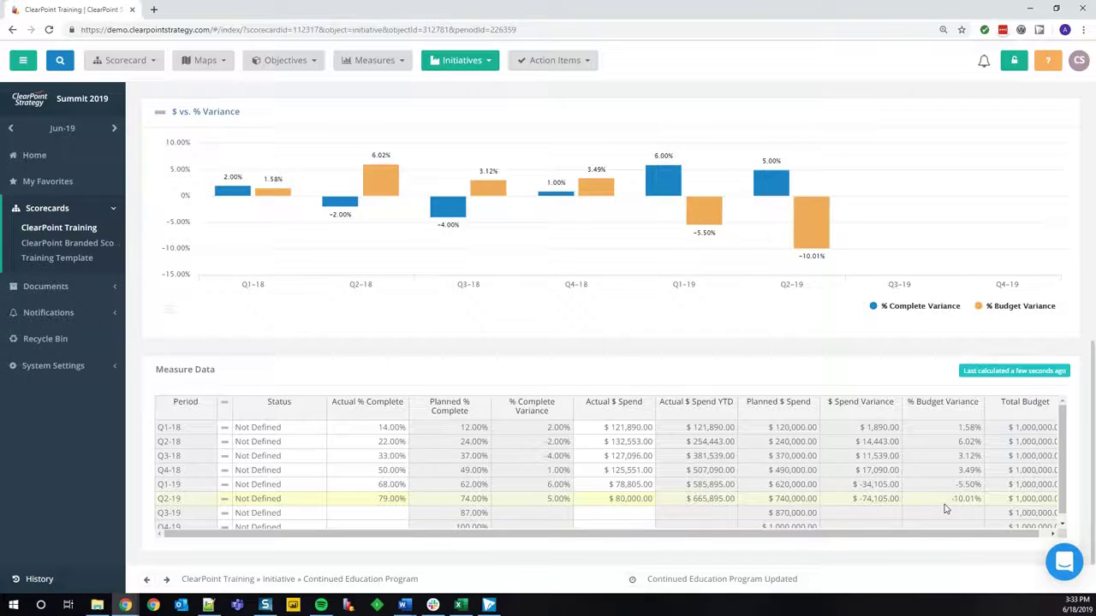
scroll(715, 360, "up", 5)
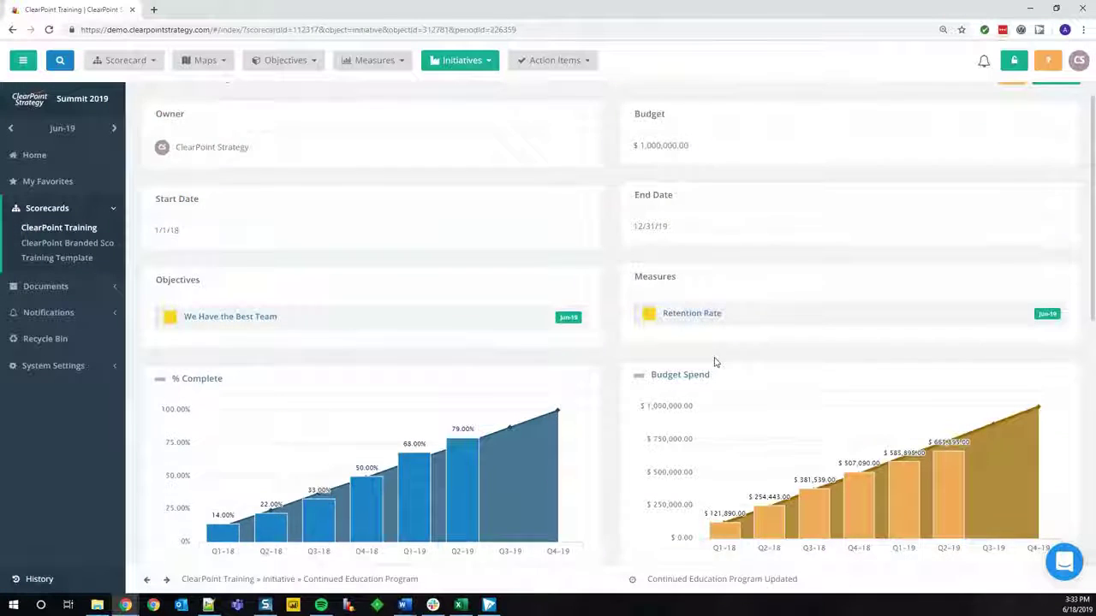
scroll(715, 362, "down", 1)
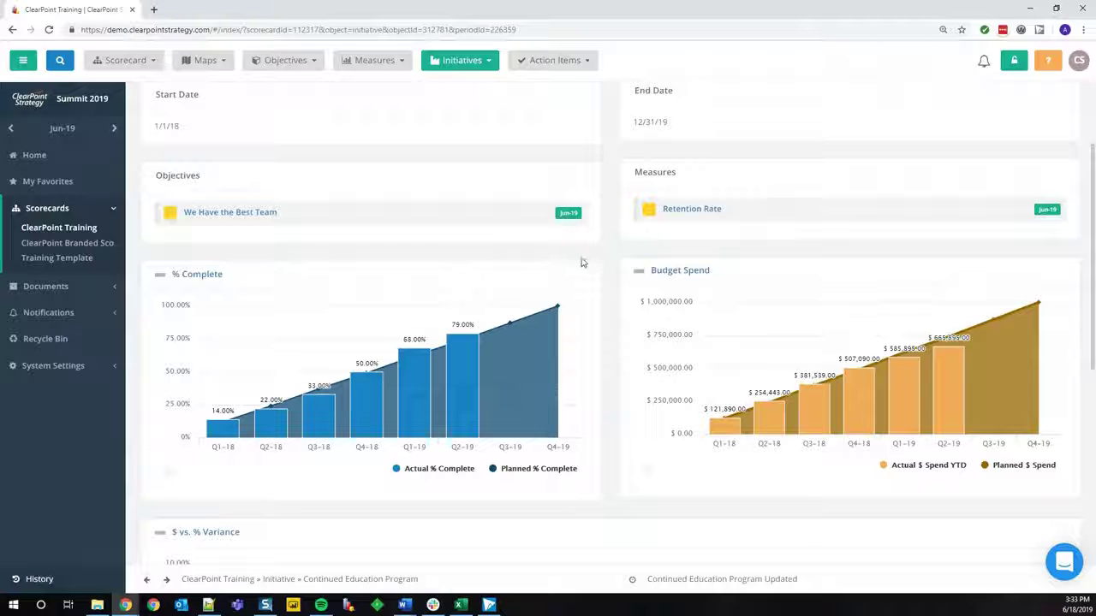
mouse_move(240, 424)
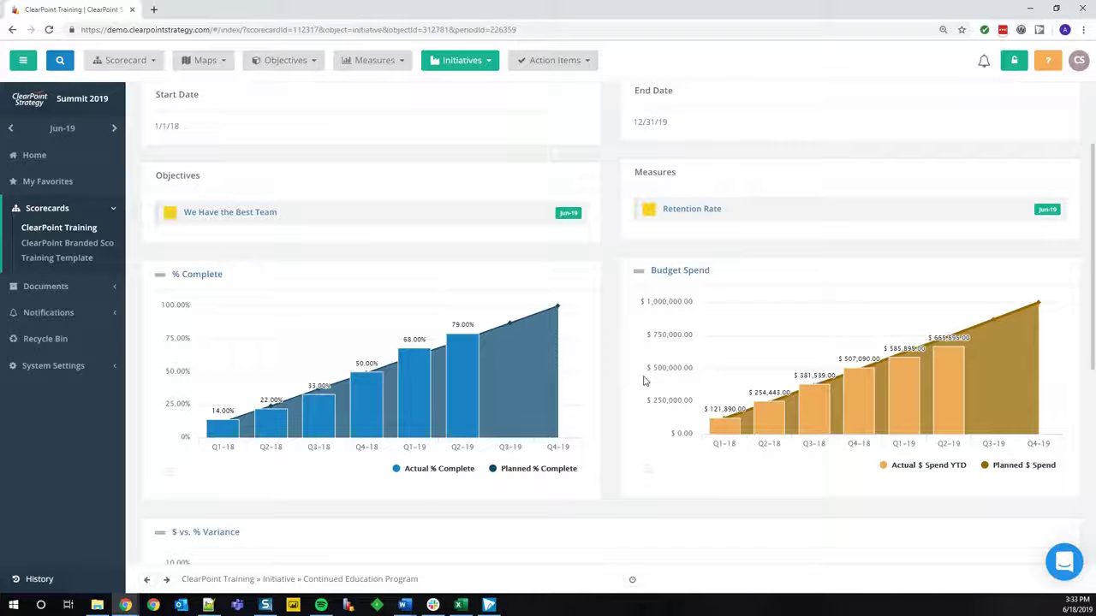
scroll(633, 378, "down", 4)
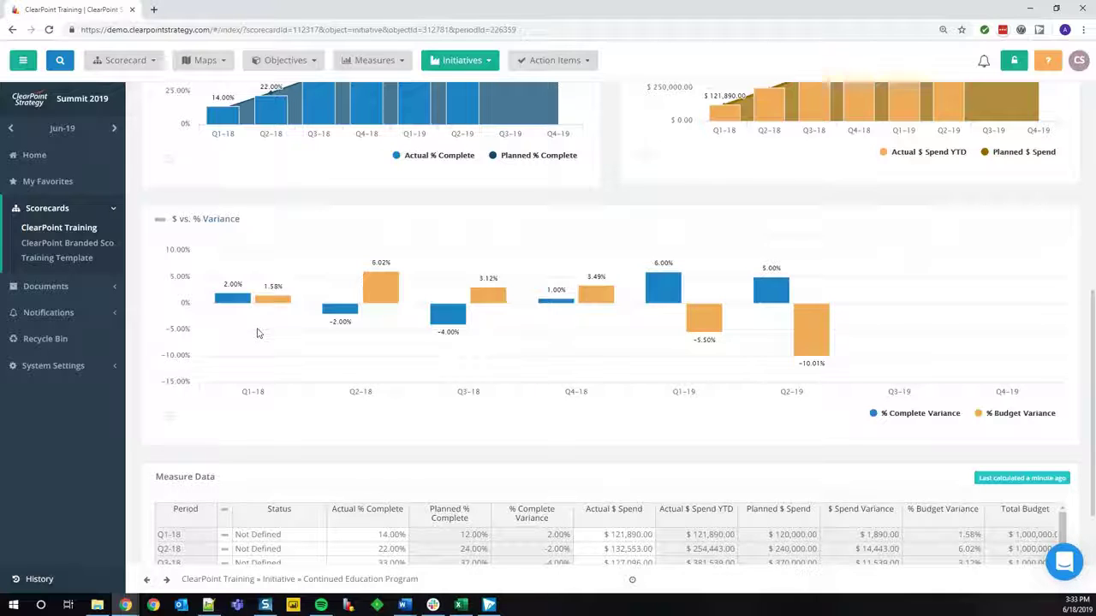
mouse_move(238, 305)
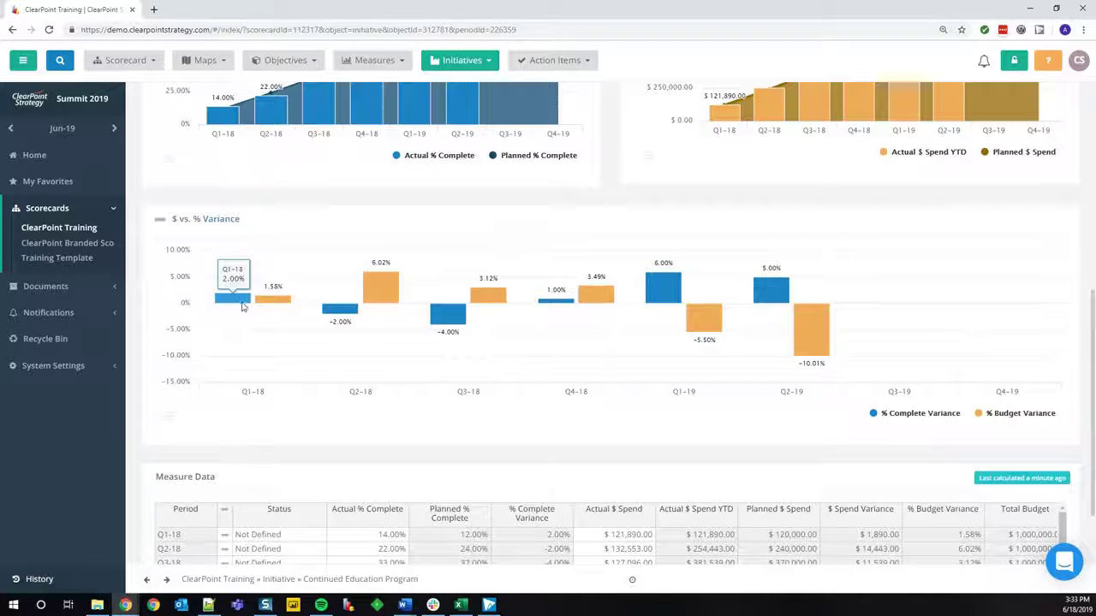
Set the Q1-19 status to On Target in the Continued Education Program measure data and save the initiative.
mouse_move(329, 313)
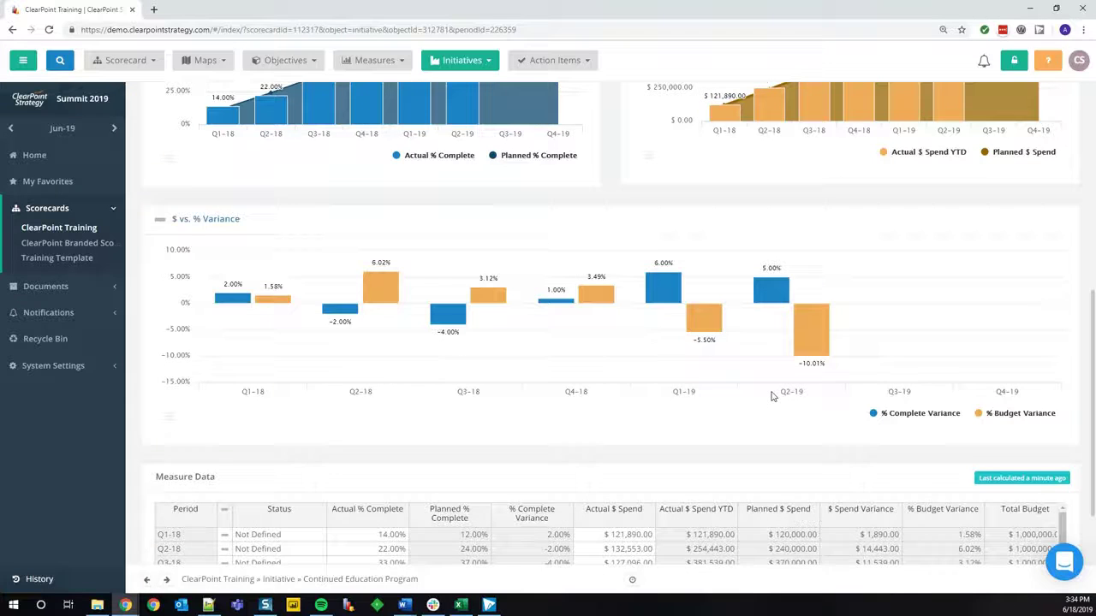
scroll(770, 395, "down", 1)
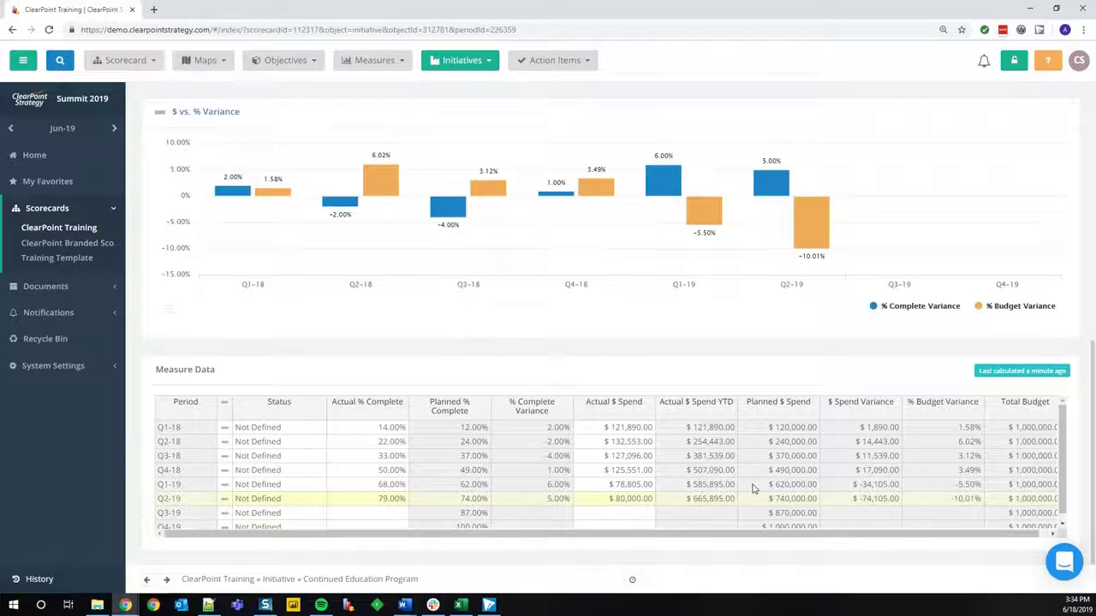
scroll(753, 489, "up", 2)
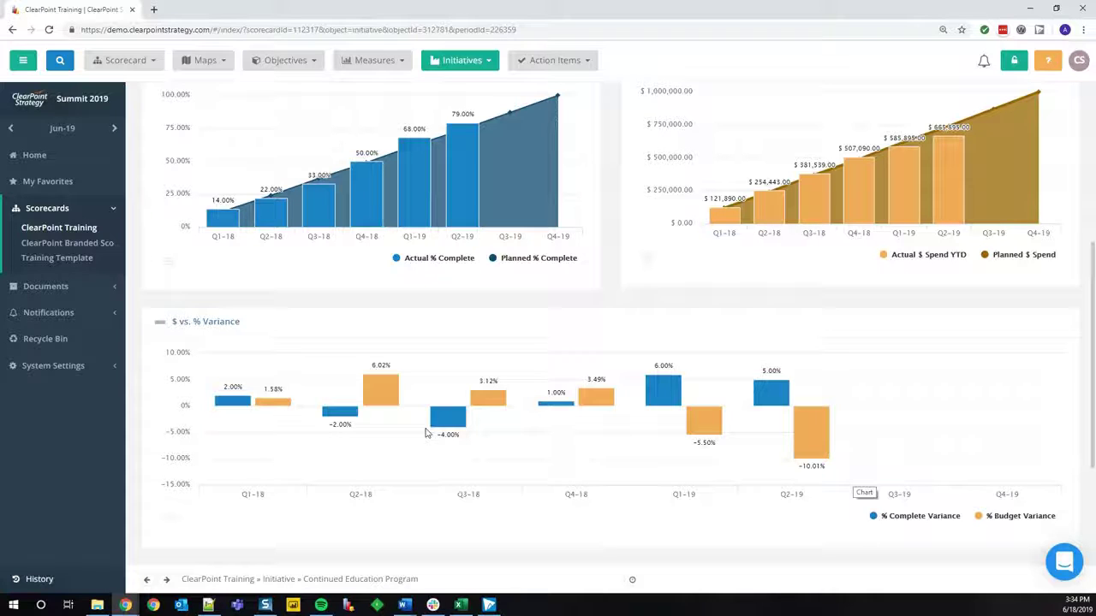
scroll(428, 433, "down", 3)
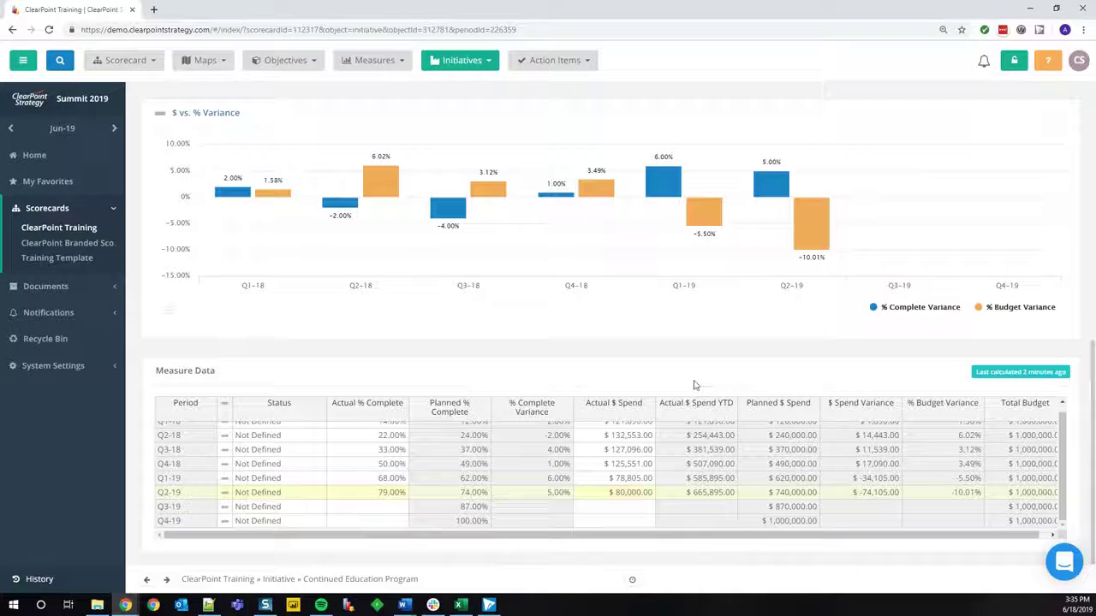
left_click(288, 481)
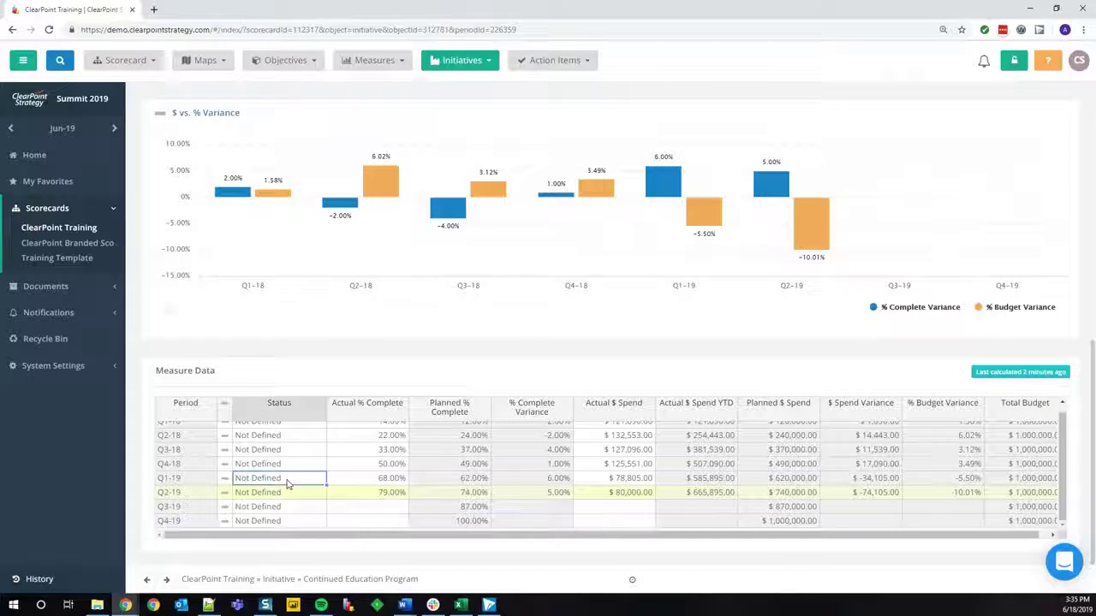
left_click(288, 449)
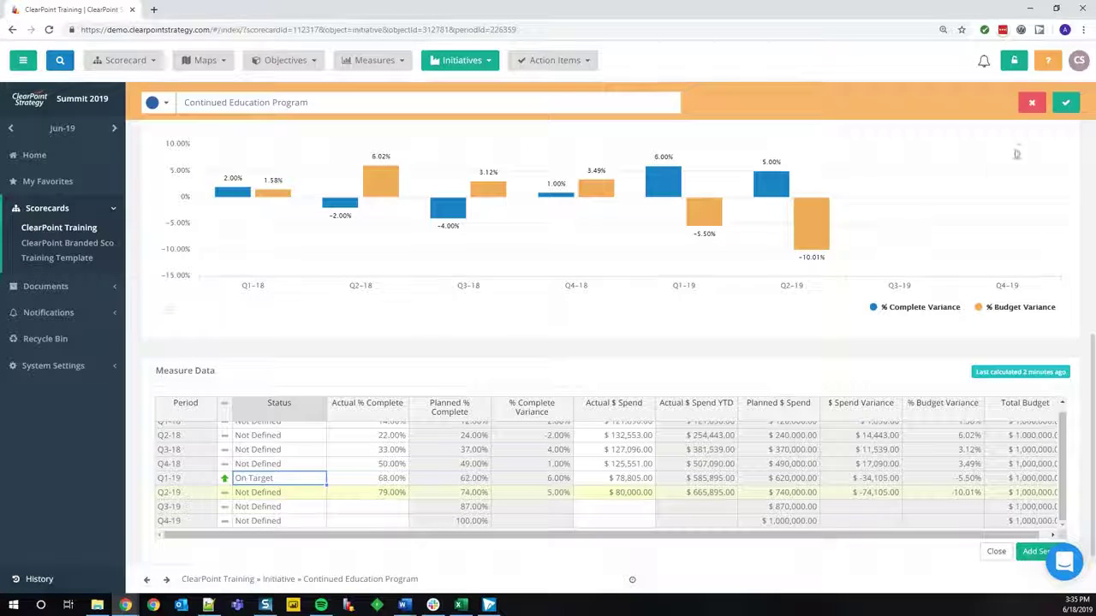
left_click(1066, 103)
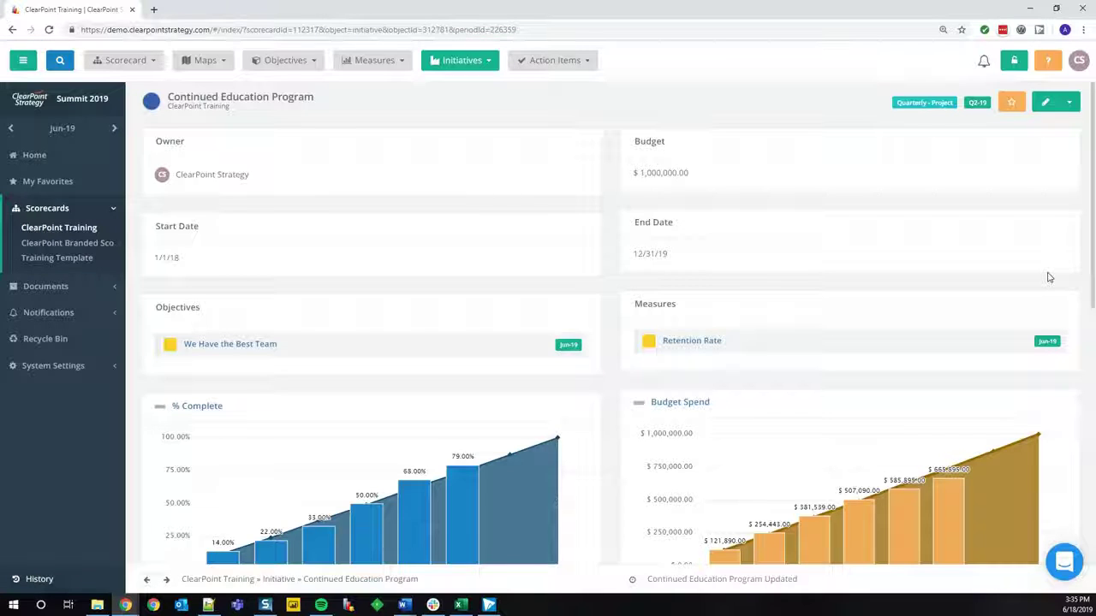
Open the measure series of the Advanced Project Template in the master measures admin options.
left_click(89, 366)
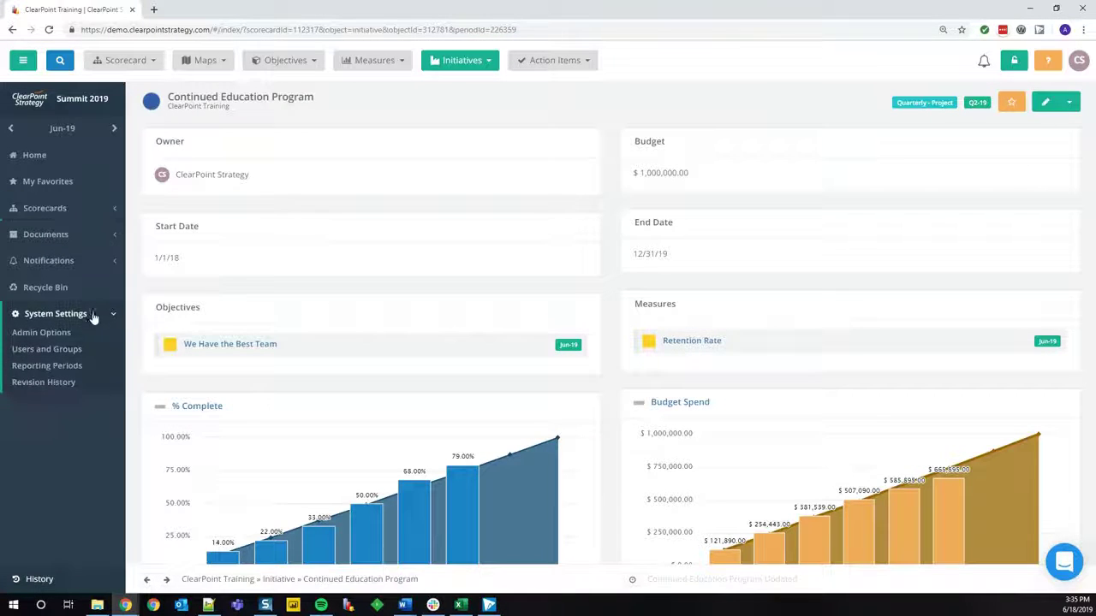
left_click(70, 336)
scroll(599, 394, "down", 2)
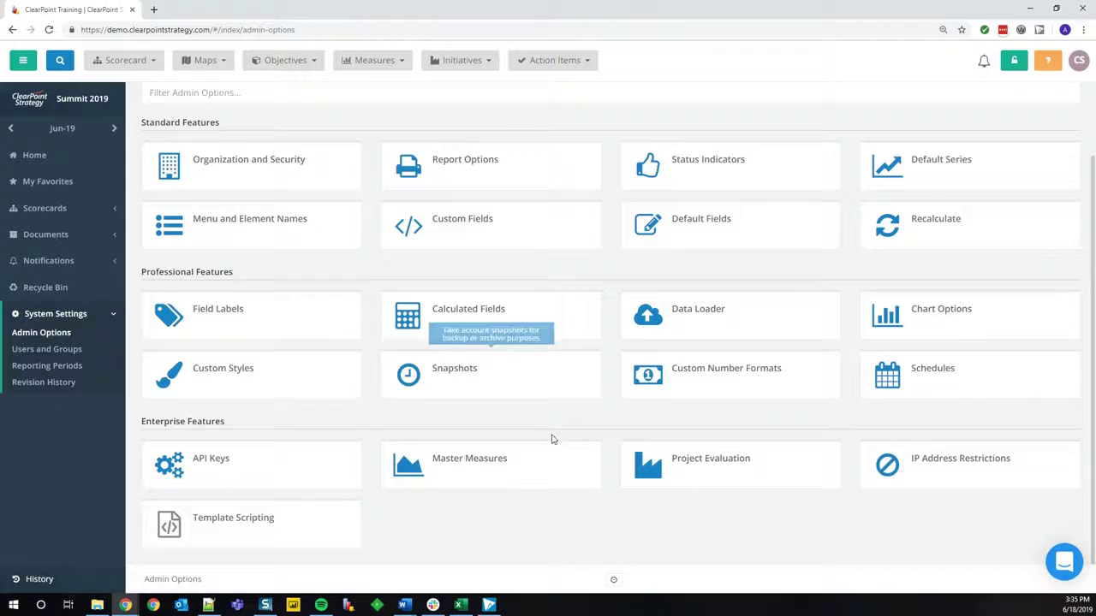
left_click(519, 473)
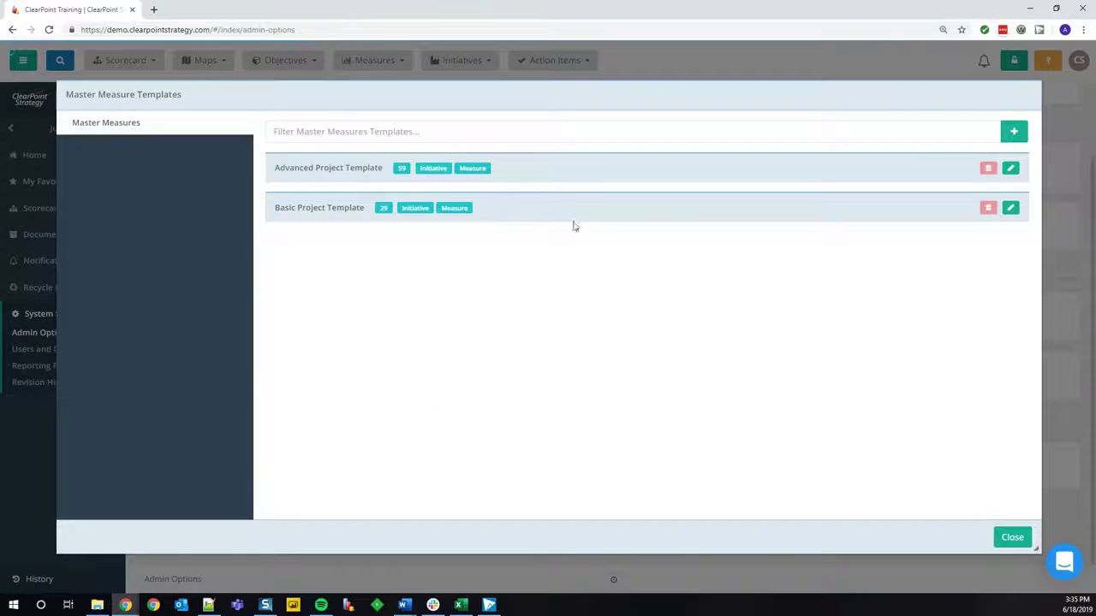
left_click(1011, 171)
left_click(260, 201)
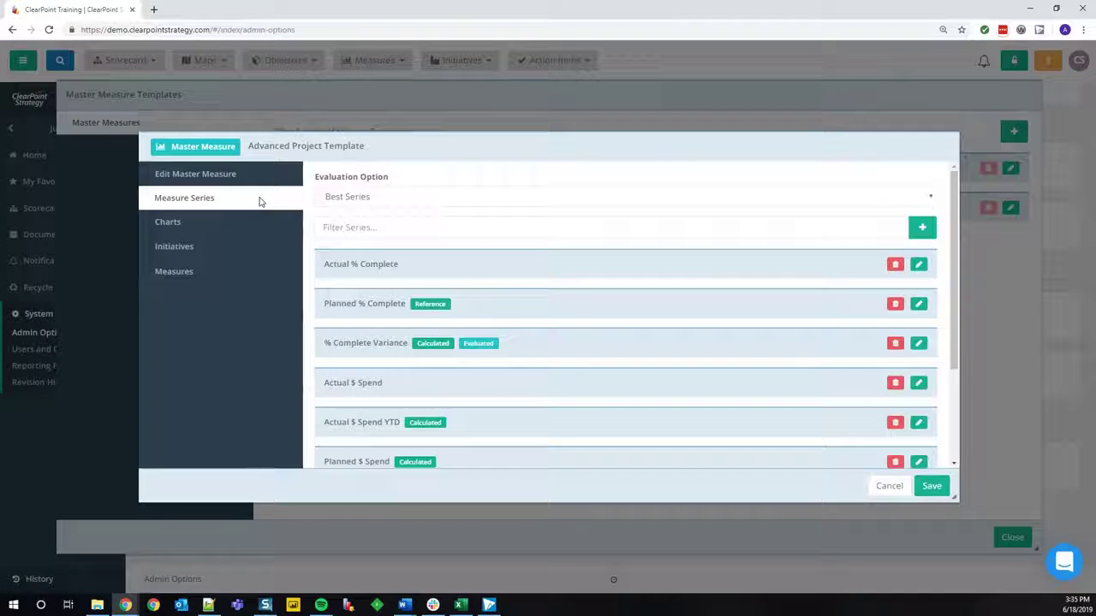
Set the Advanced Project Template's Evaluation Option to Worst Series.
scroll(621, 342, "down", 1)
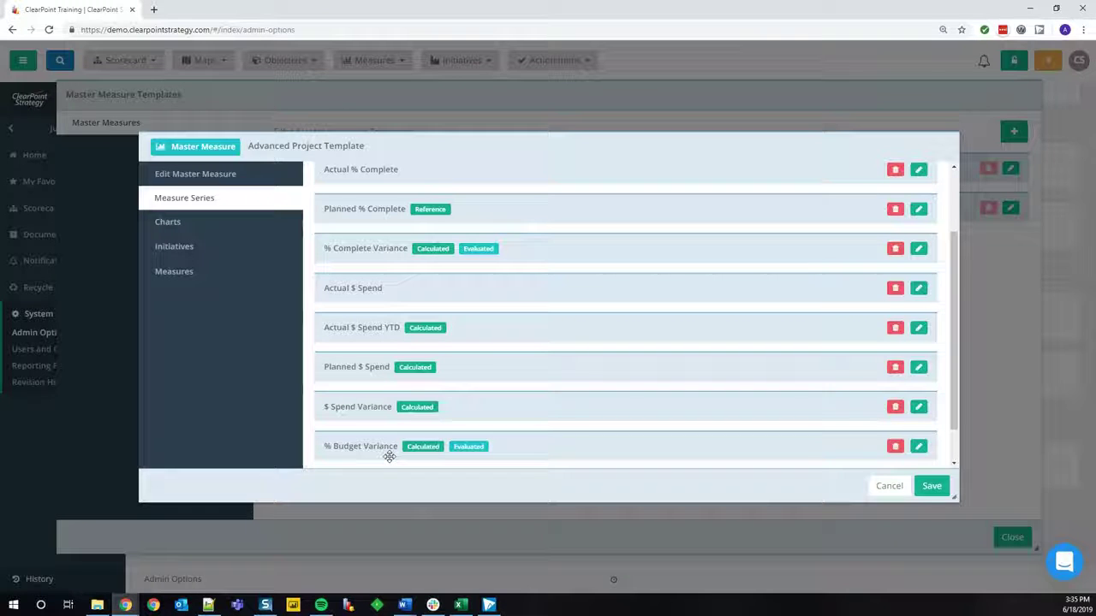
scroll(394, 428, "up", 2)
left_click(404, 199)
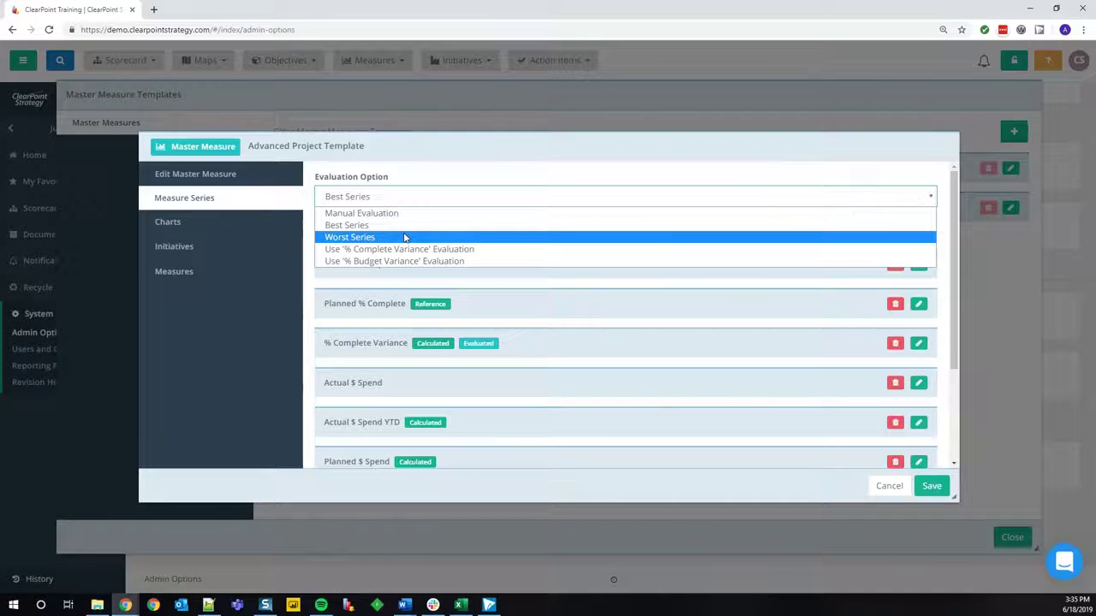
left_click(311, 285)
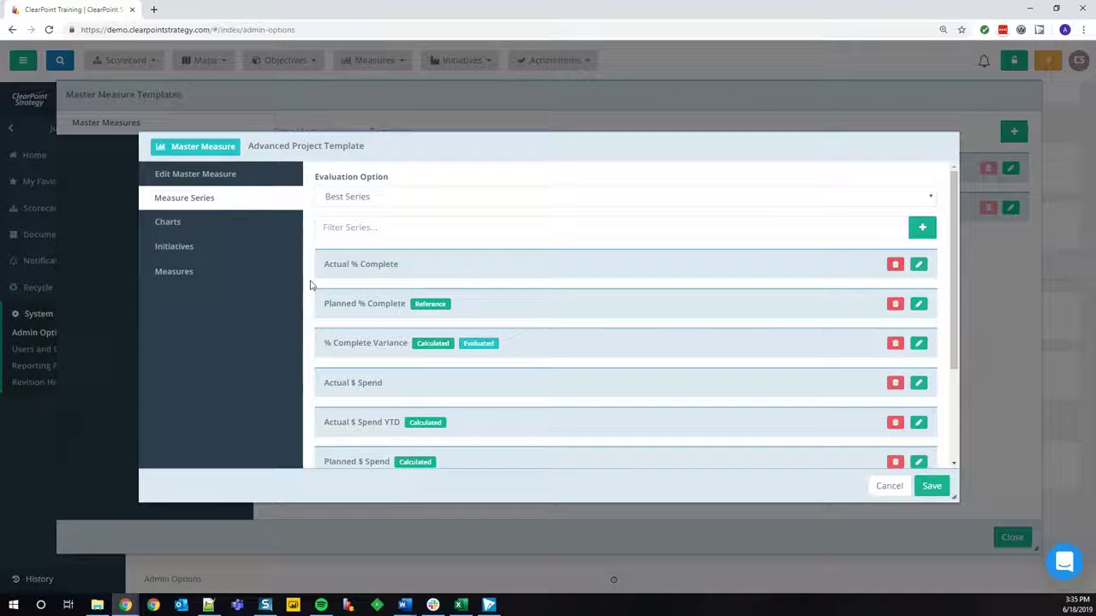
scroll(350, 382, "down", 2)
scroll(351, 256, "up", 2)
left_click(376, 197)
left_click(369, 237)
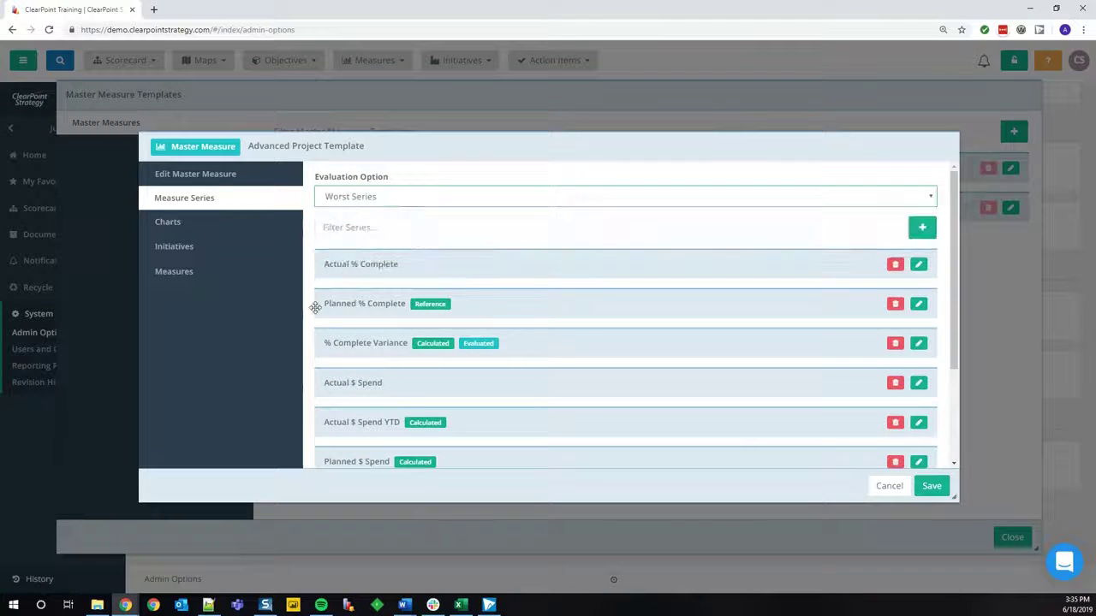
Check the template's evaluated variance series, save the template and close the master measure templates.
scroll(342, 308, "down", 2)
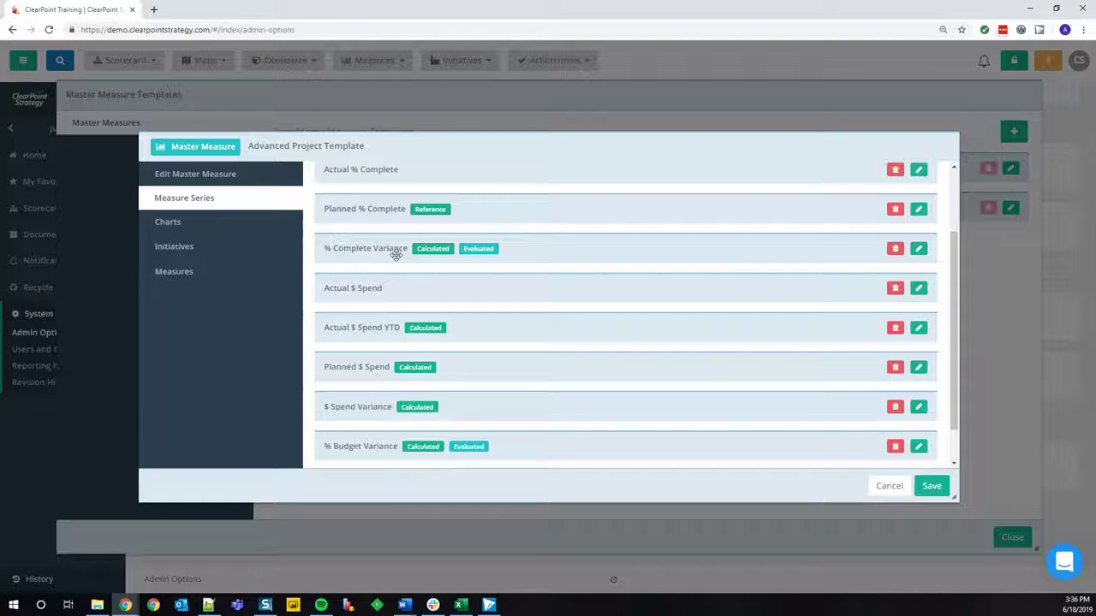
scroll(397, 254, "down", 2)
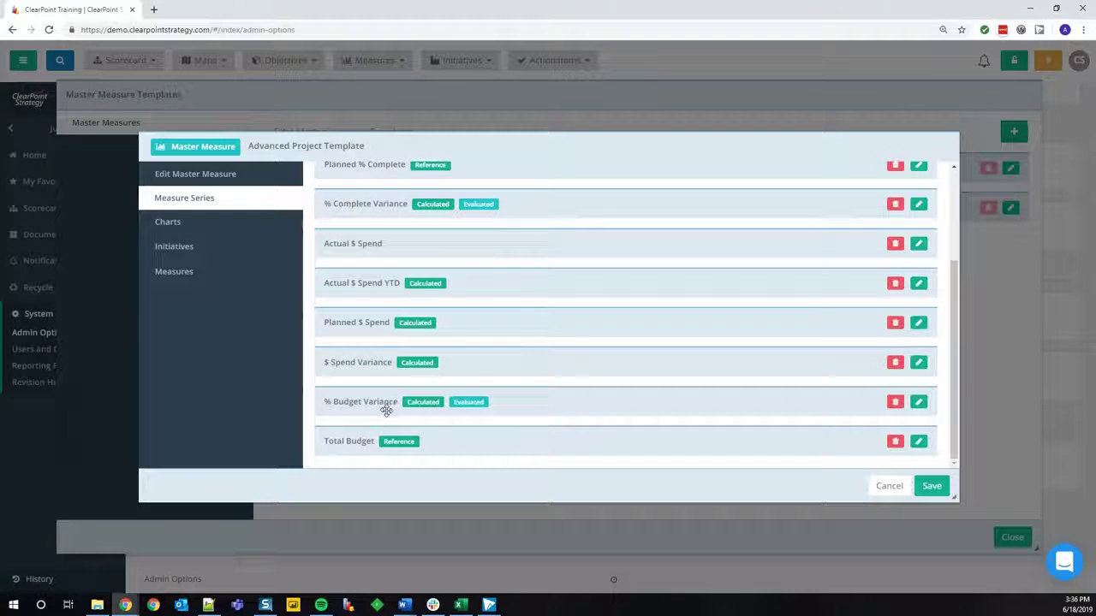
scroll(387, 409, "up", 3)
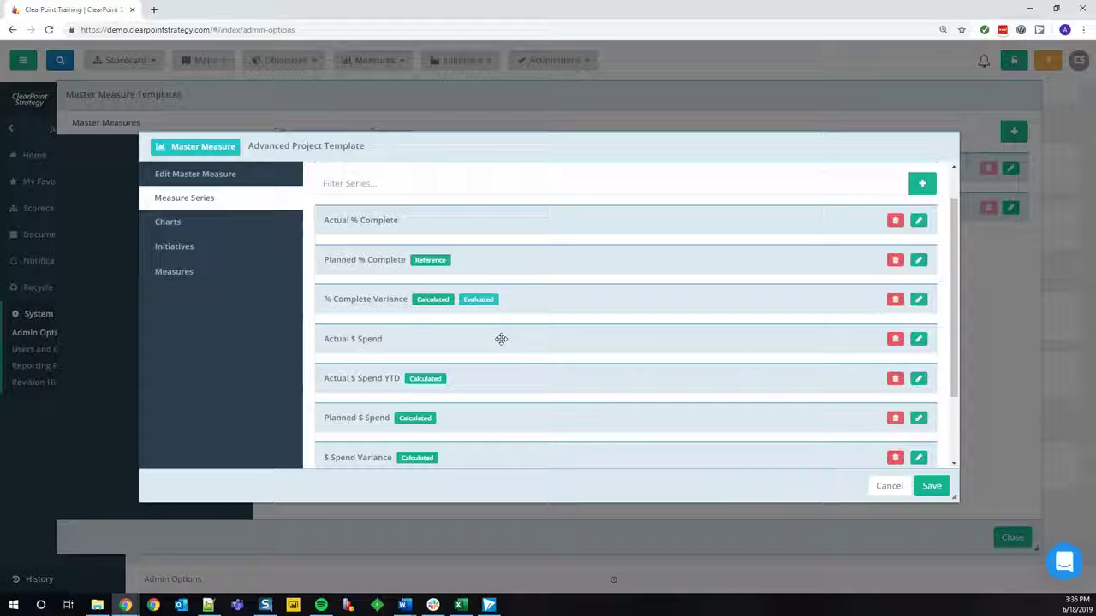
left_click(920, 487)
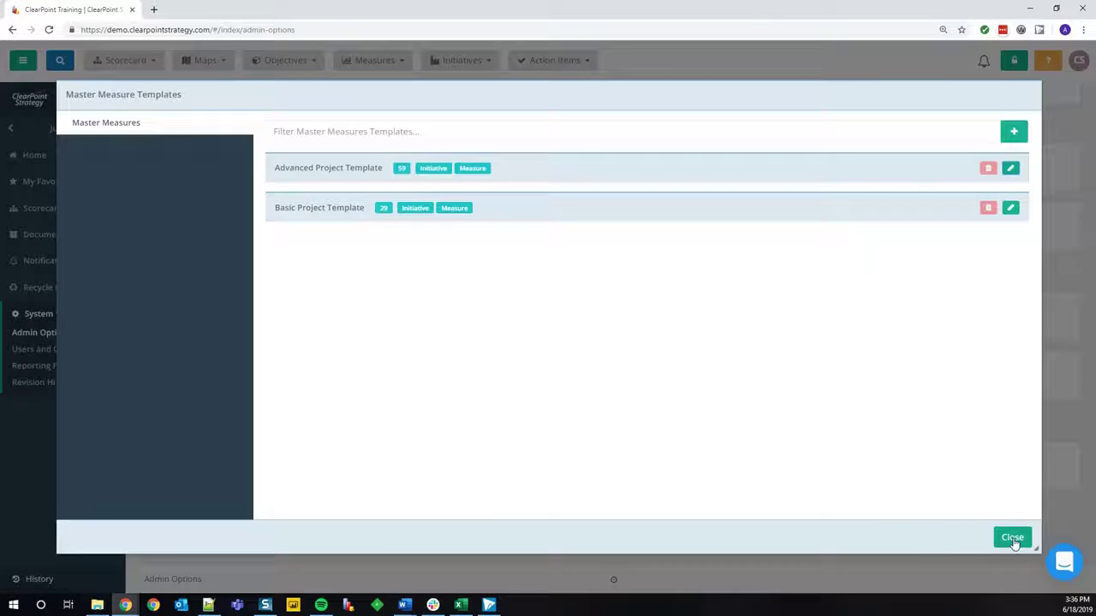
left_click(1011, 538)
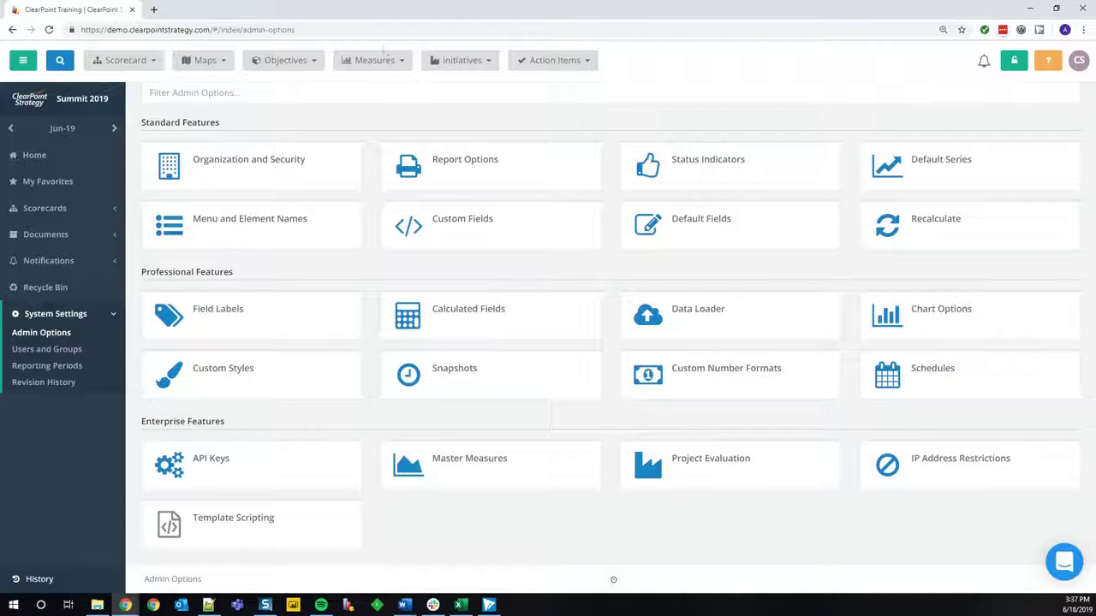
Open the We Have the Best Team objective and review its linked measure, initiatives and Retention Rate chart.
left_click(383, 62)
left_click(279, 65)
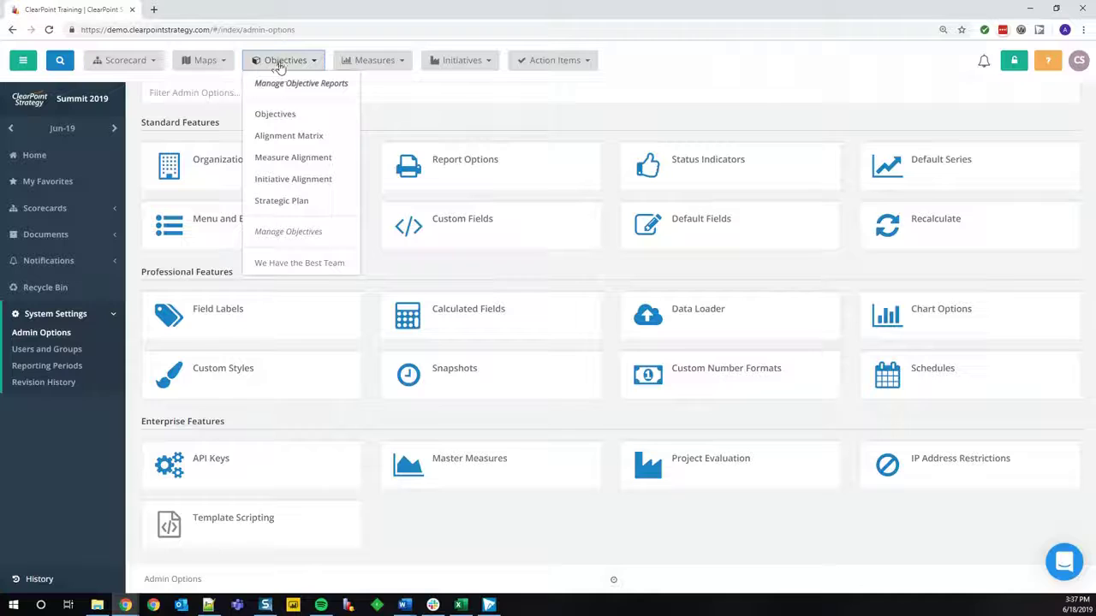
left_click(325, 263)
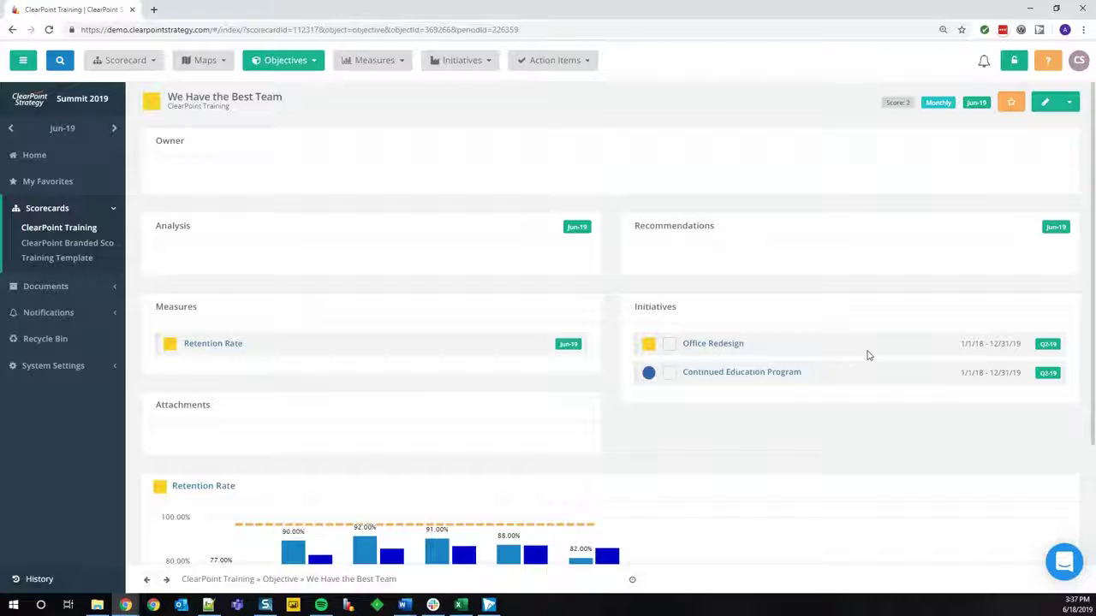
scroll(899, 425, "down", 1)
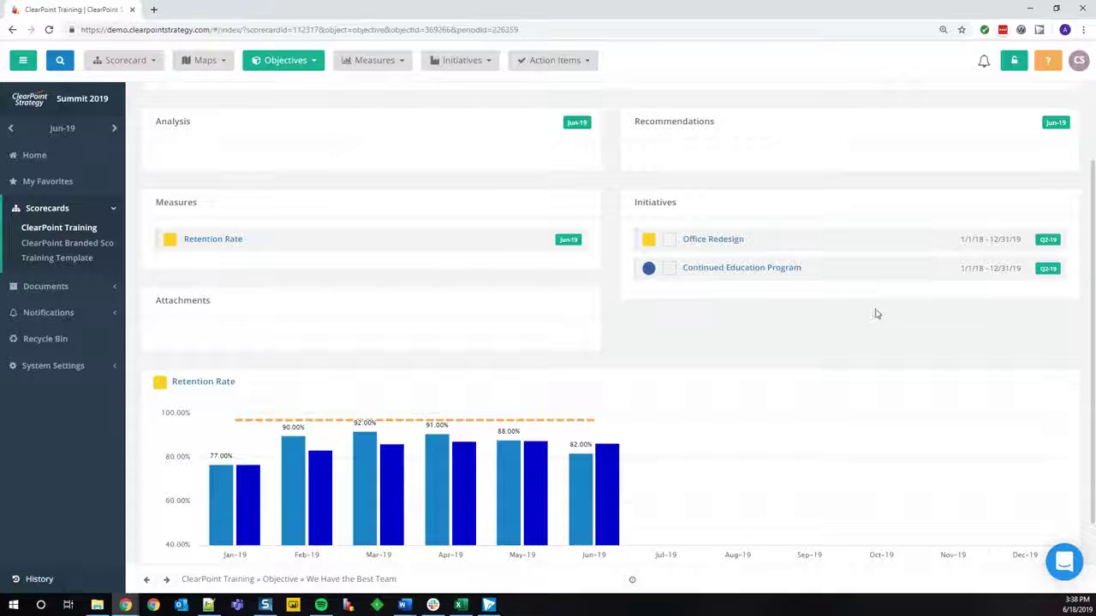
scroll(971, 334, "up", 2)
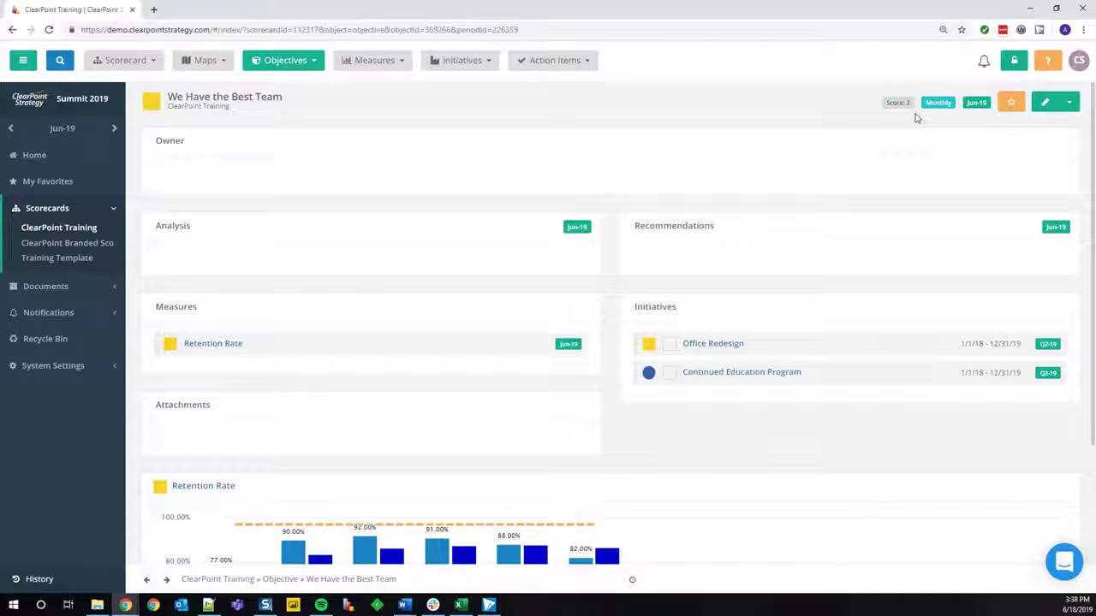
In the objective's links, keep automatic evaluation enabled and weight the Office Redesign initiative at 50 and the Retention Rate measure at 50.
left_click(1046, 103)
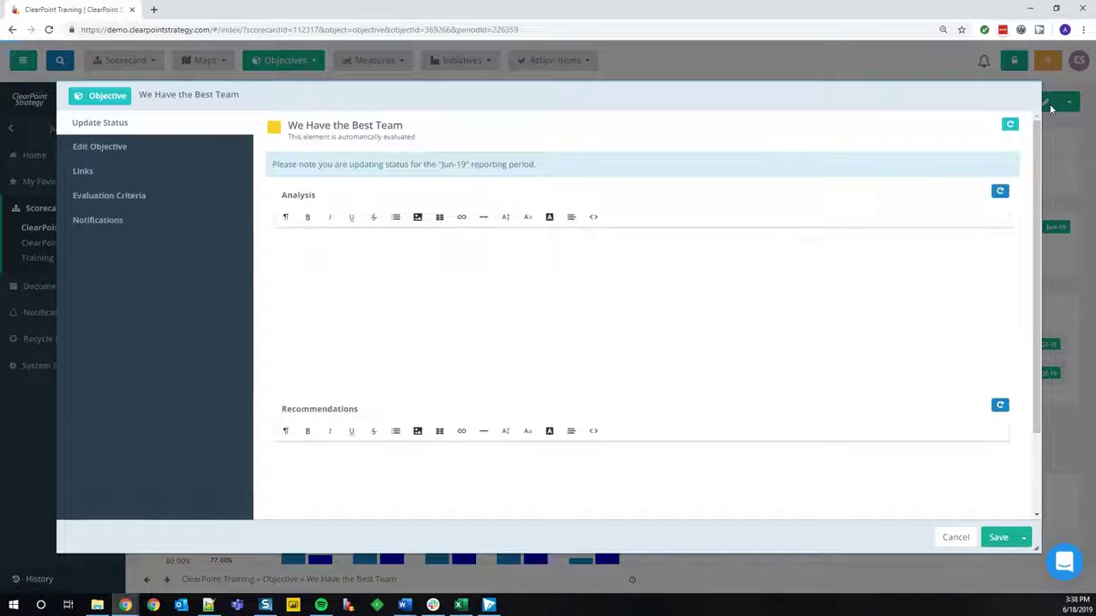
left_click(146, 182)
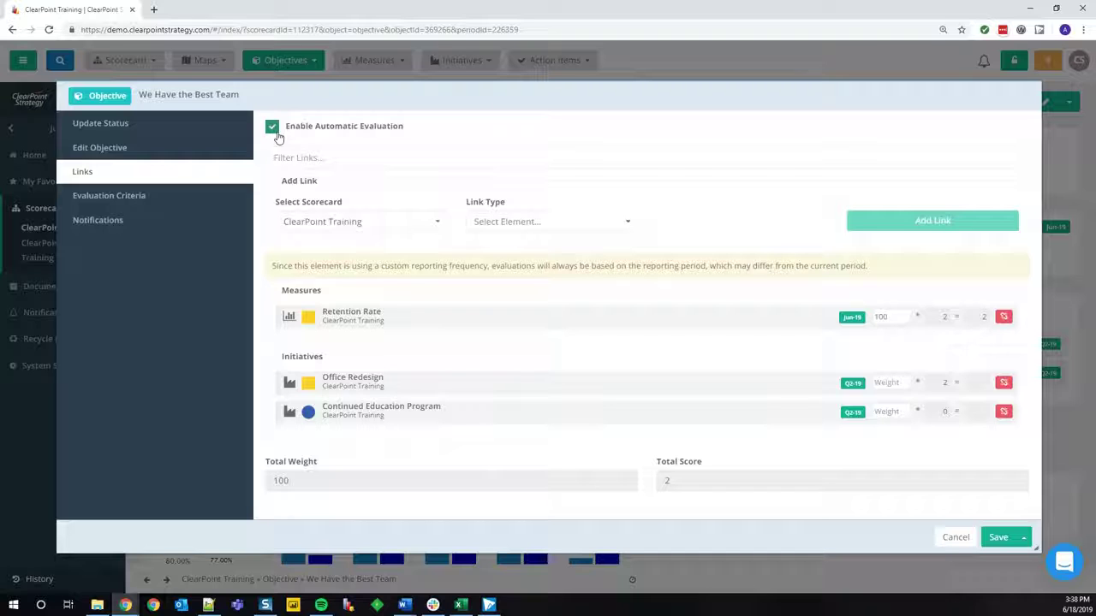
left_click(273, 131)
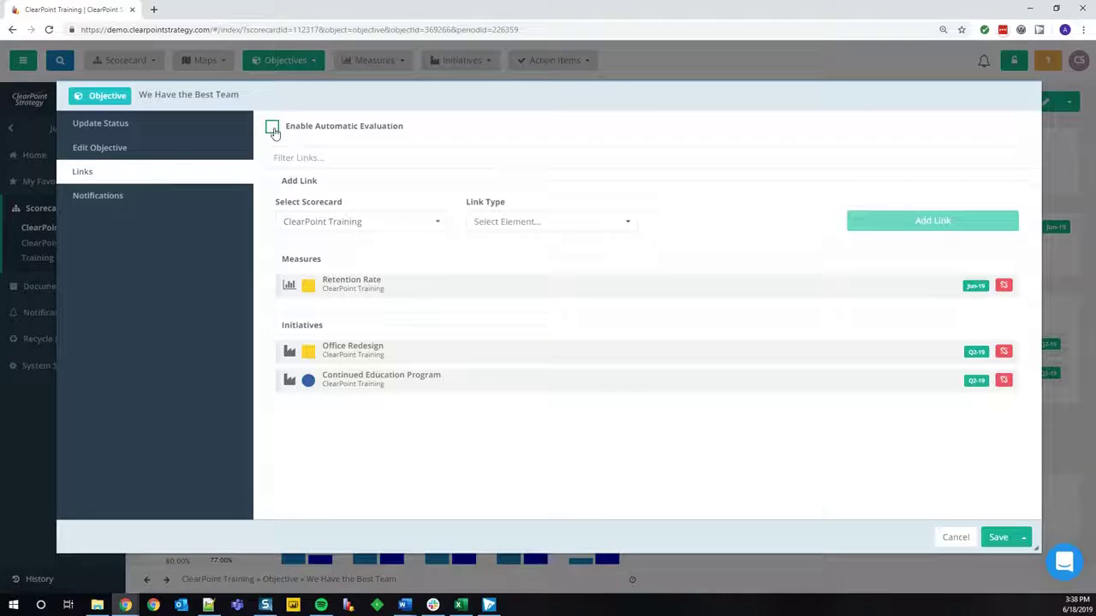
left_click(273, 128)
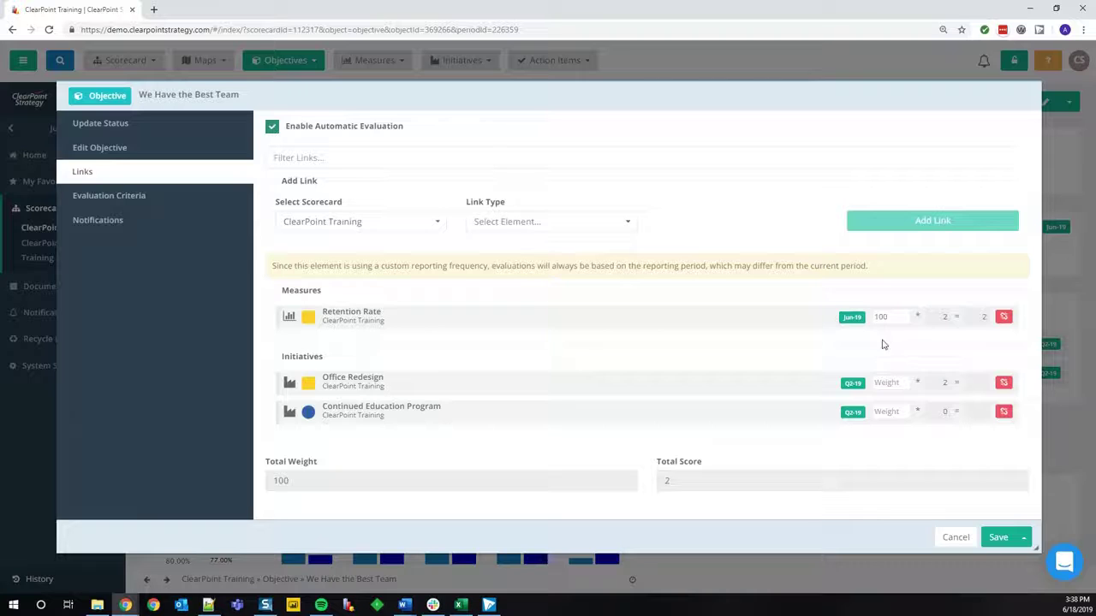
left_click(893, 382)
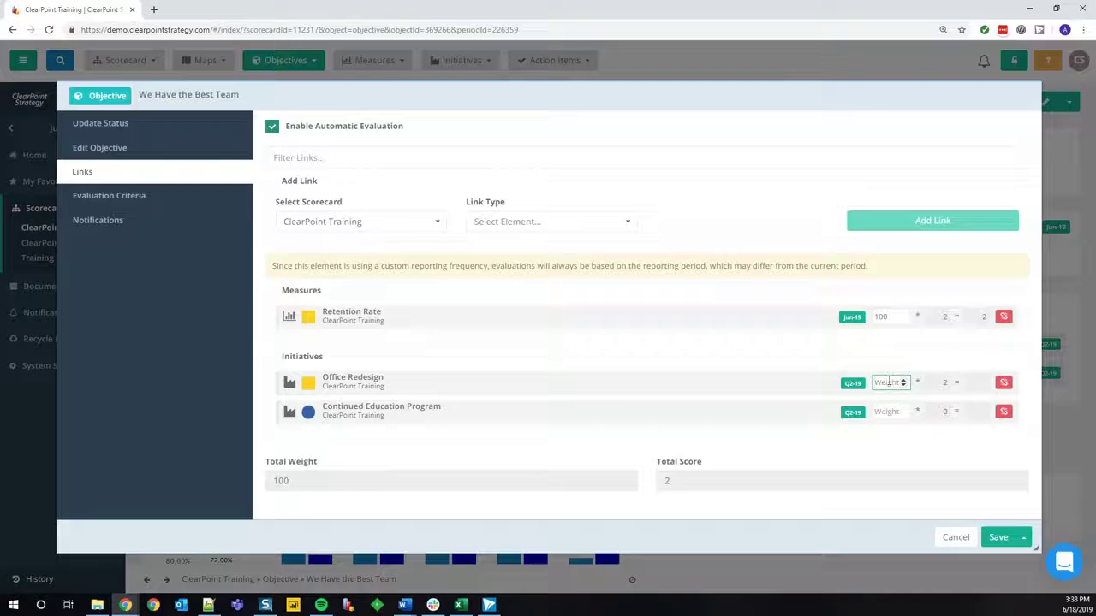
type("50")
double_click(872, 314)
type("50")
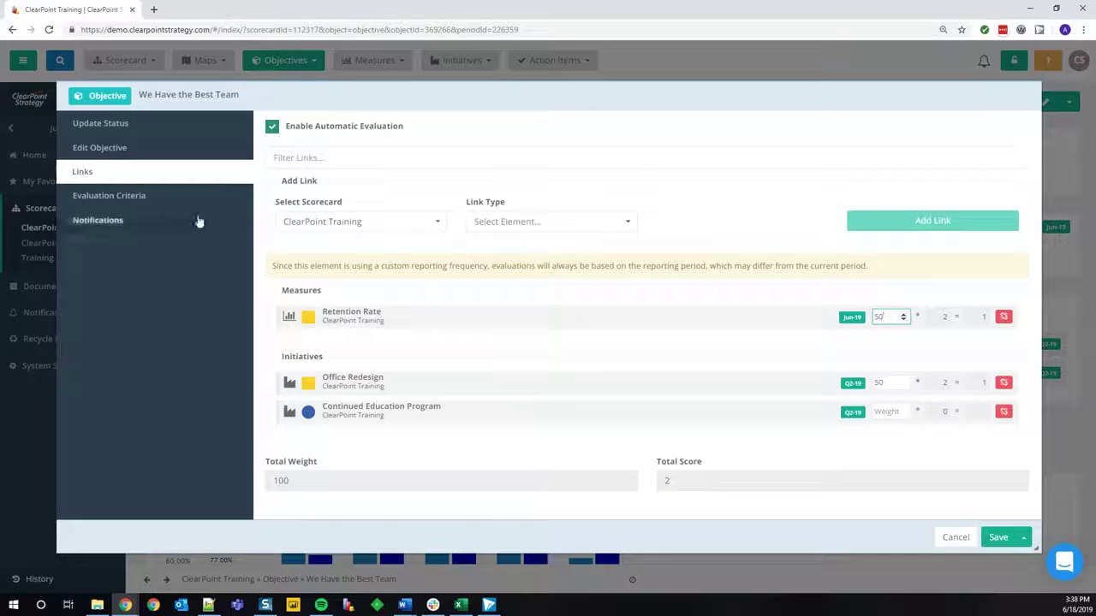
Review the objective's evaluation criteria against its link weights and save the objective.
left_click(169, 199)
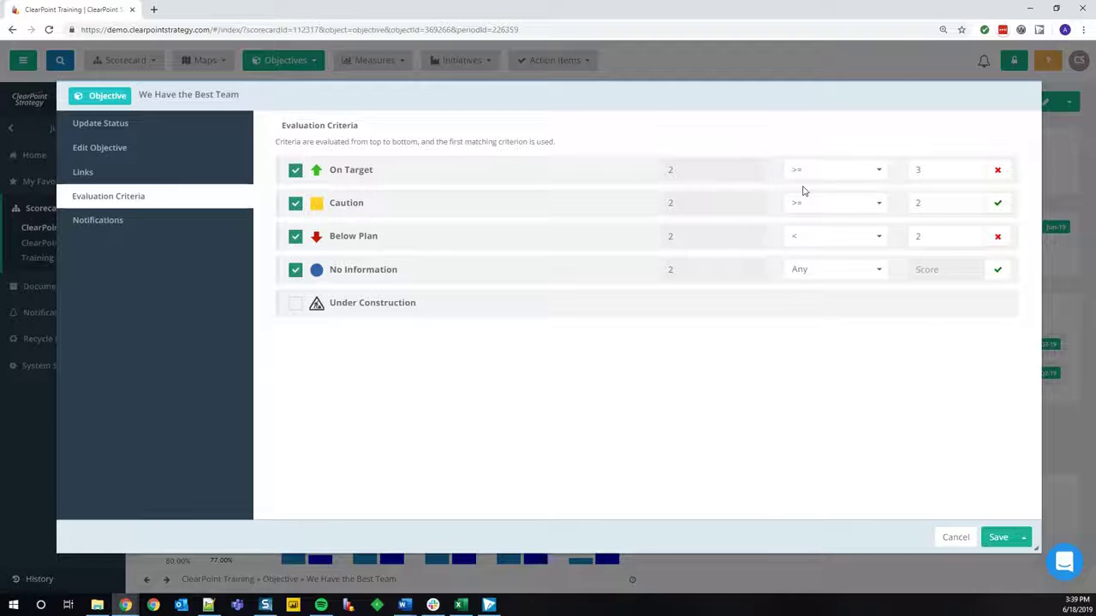
left_click(162, 173)
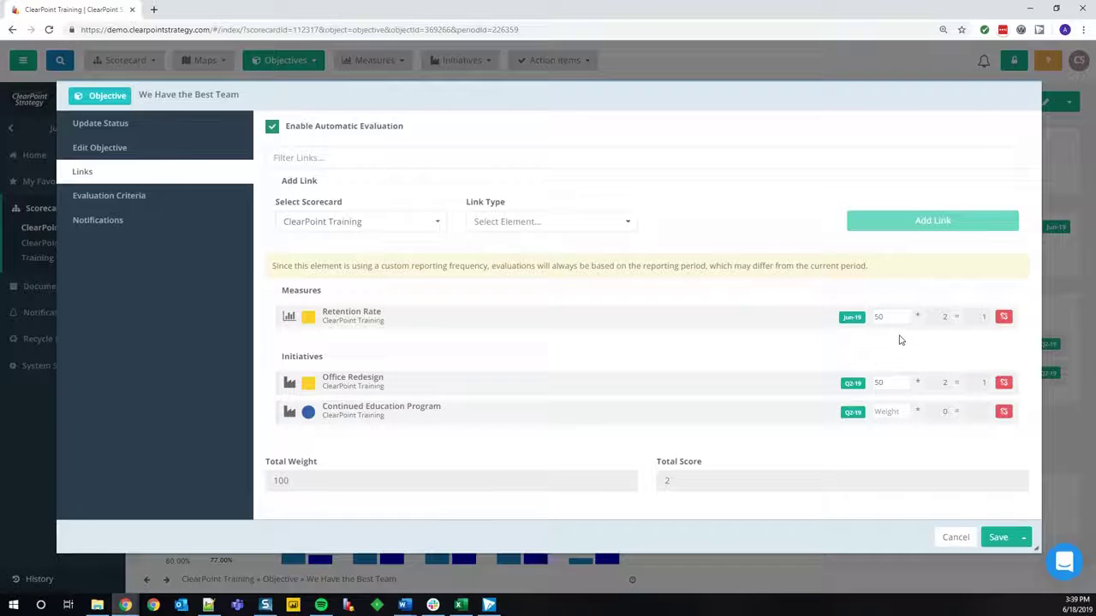
left_click(997, 538)
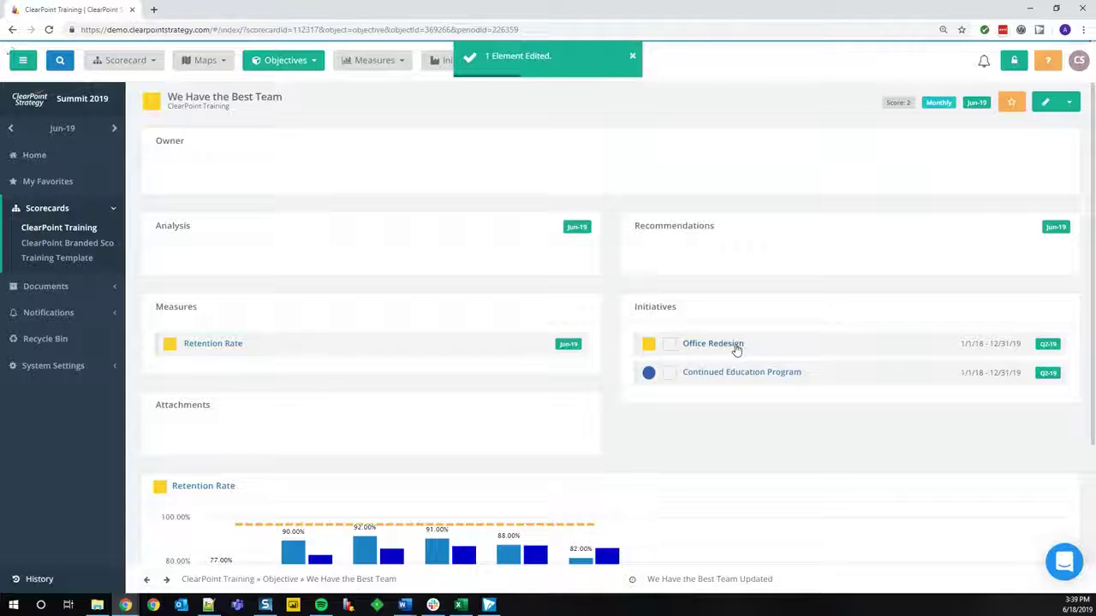
Open the linked Office Redesign initiative and examine its Gantt chart, milestones, project chart and measure data.
left_click(734, 345)
scroll(475, 396, "down", 10)
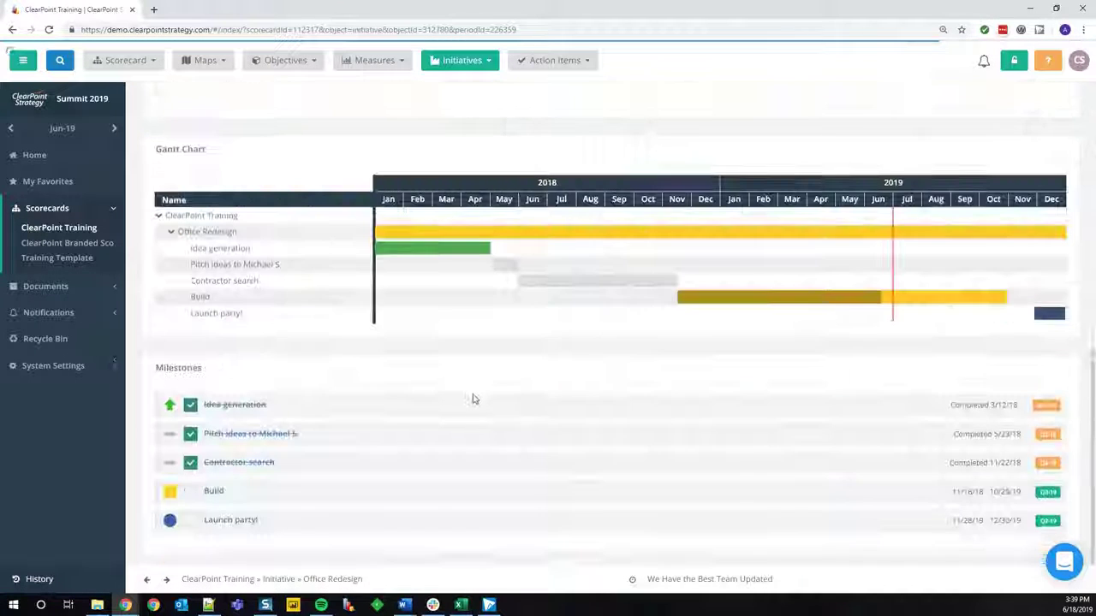
scroll(472, 399, "up", 9)
scroll(513, 406, "down", 3)
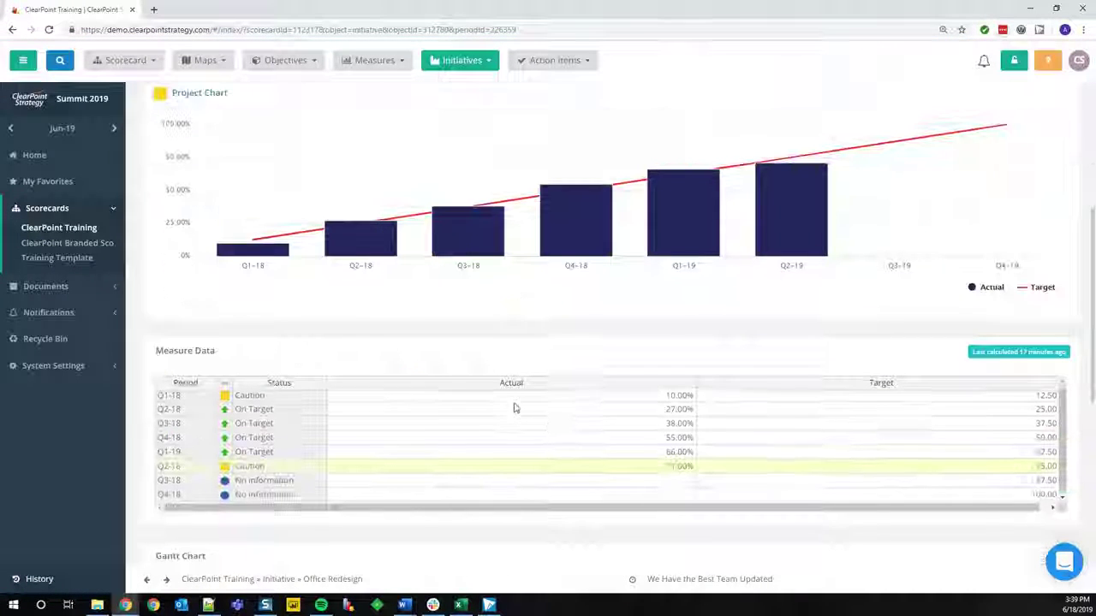
Set the Office Redesign initiative's Q2-19 actual to 78 in the measure data and save the change.
left_click(622, 467)
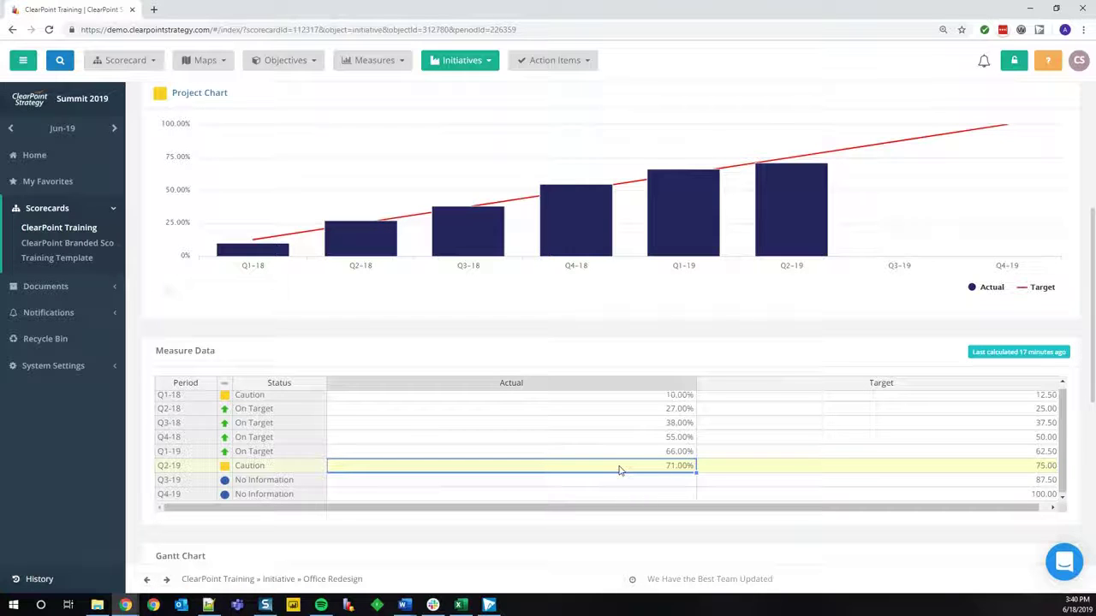
type("78")
key("Return")
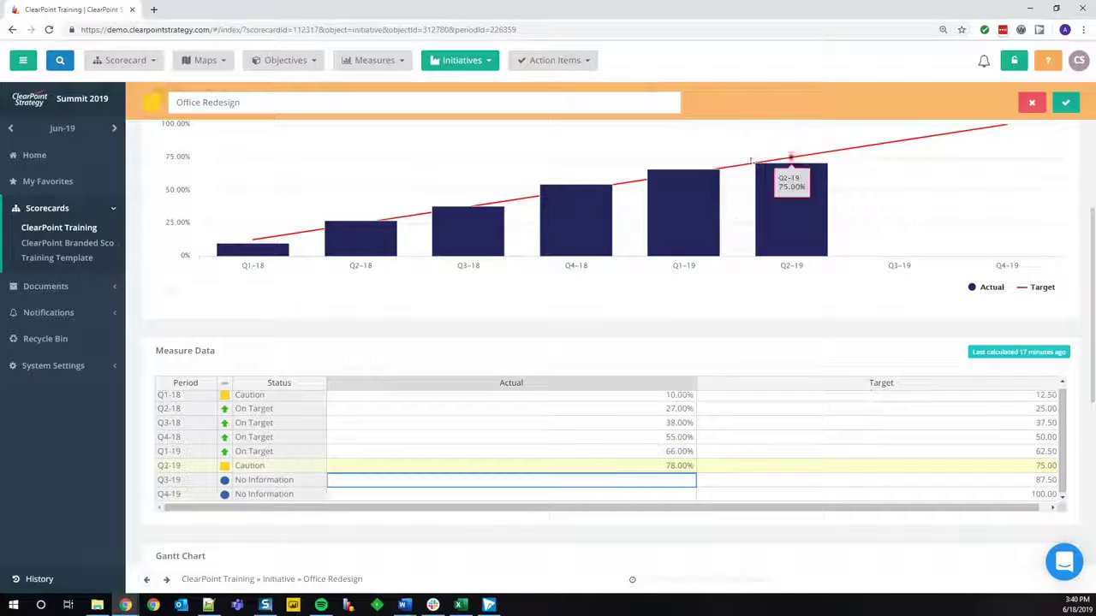
left_click(1059, 102)
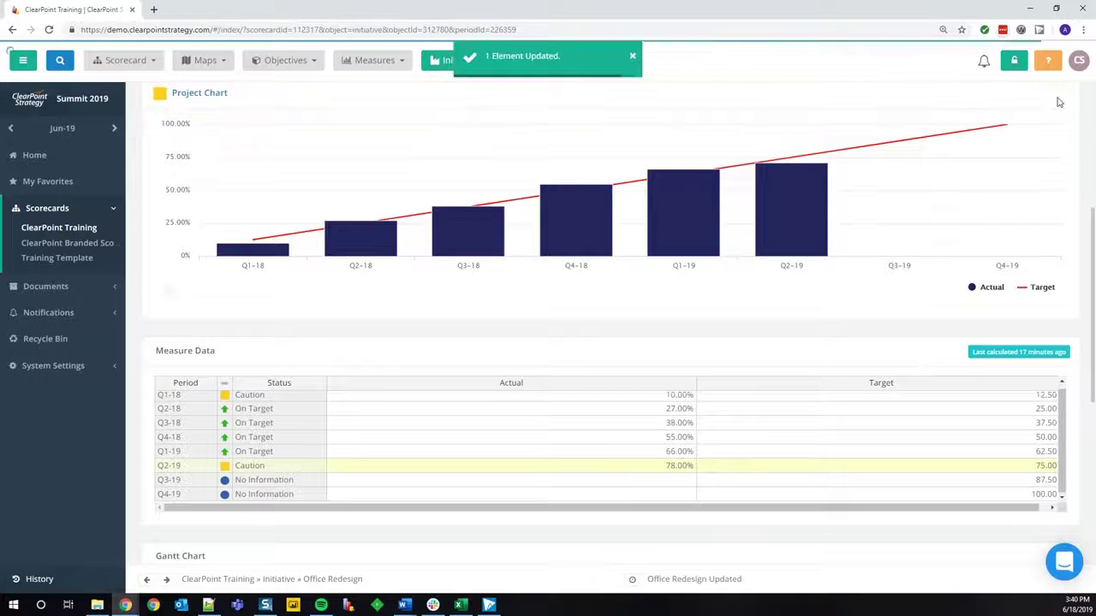
scroll(325, 274, "up", 2)
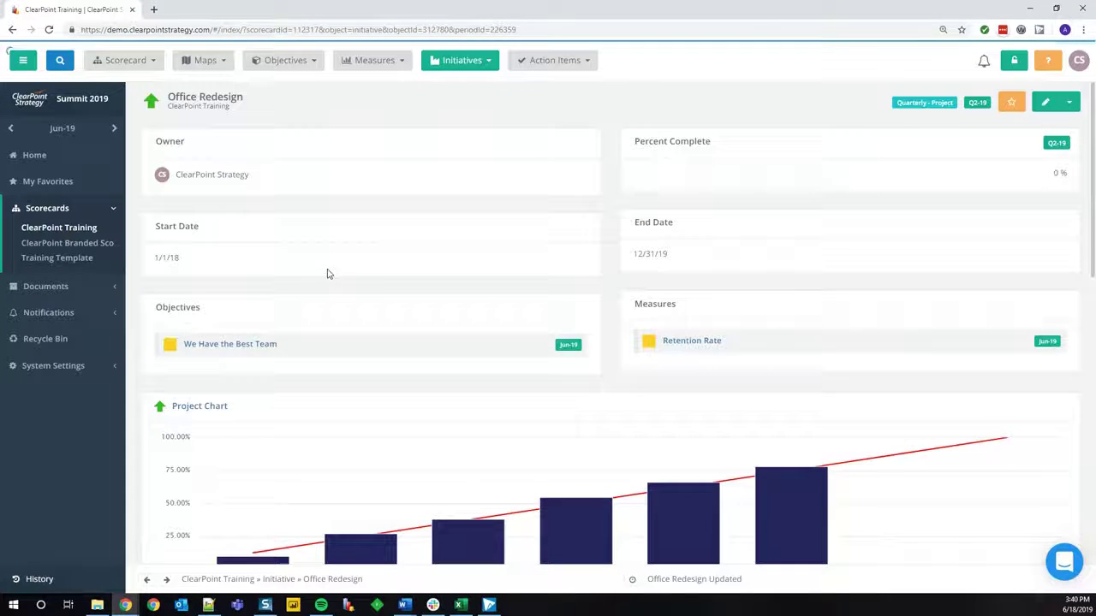
Return to the We Have the Best Team objective and review its link weights and total score without saving changes.
left_click(39, 578)
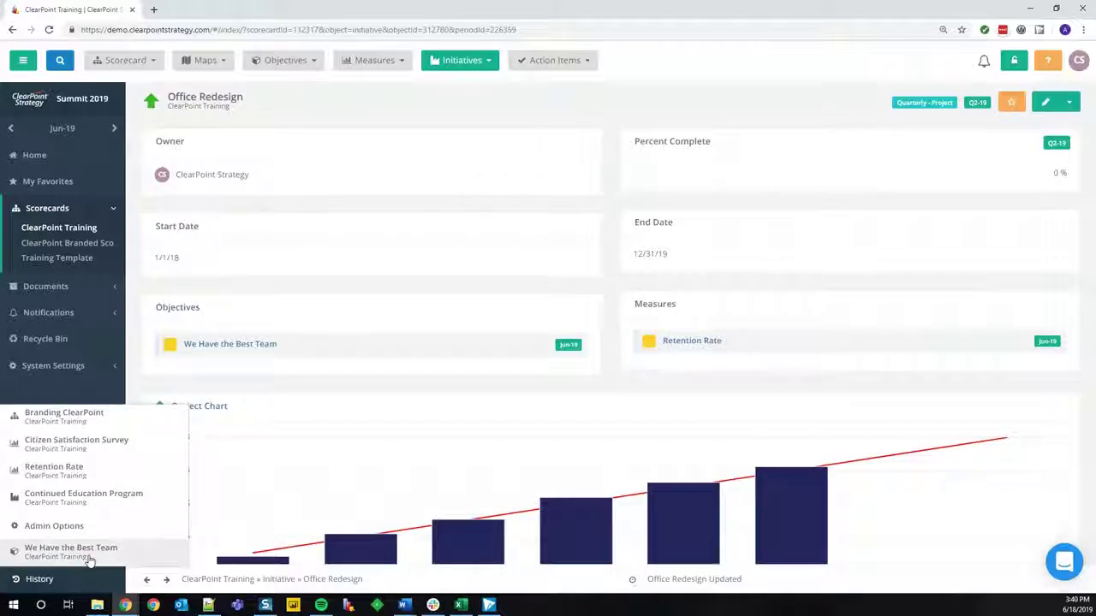
left_click(52, 548)
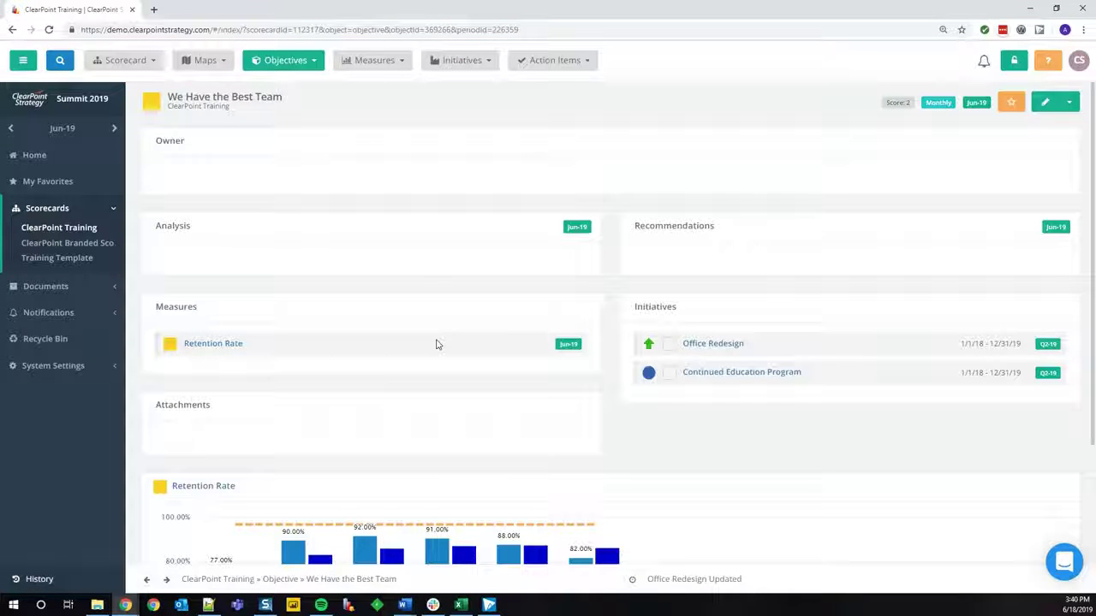
left_click(1045, 102)
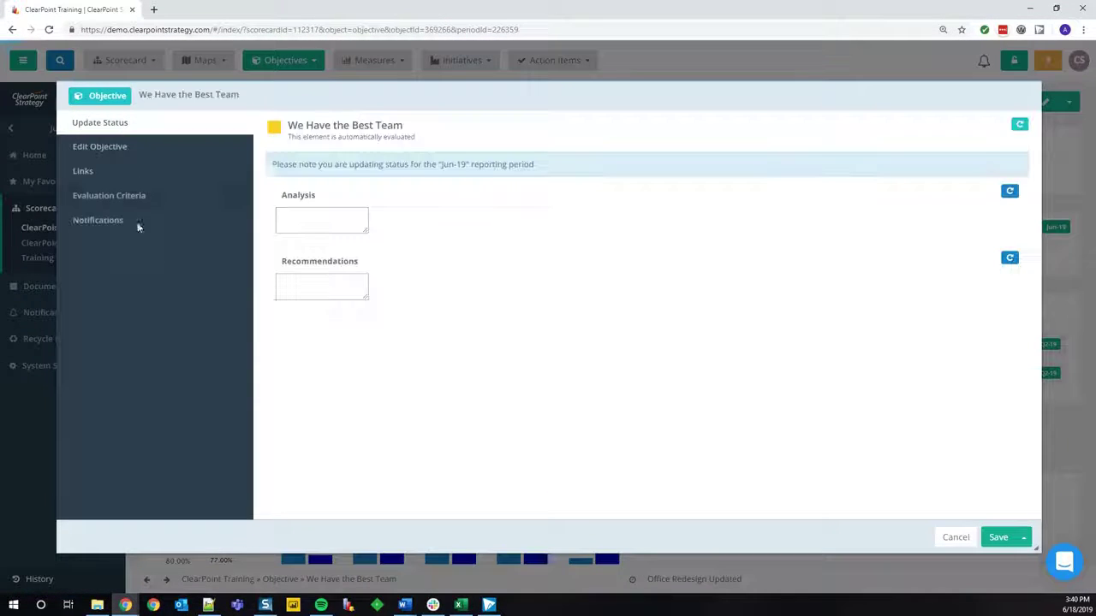
left_click(127, 174)
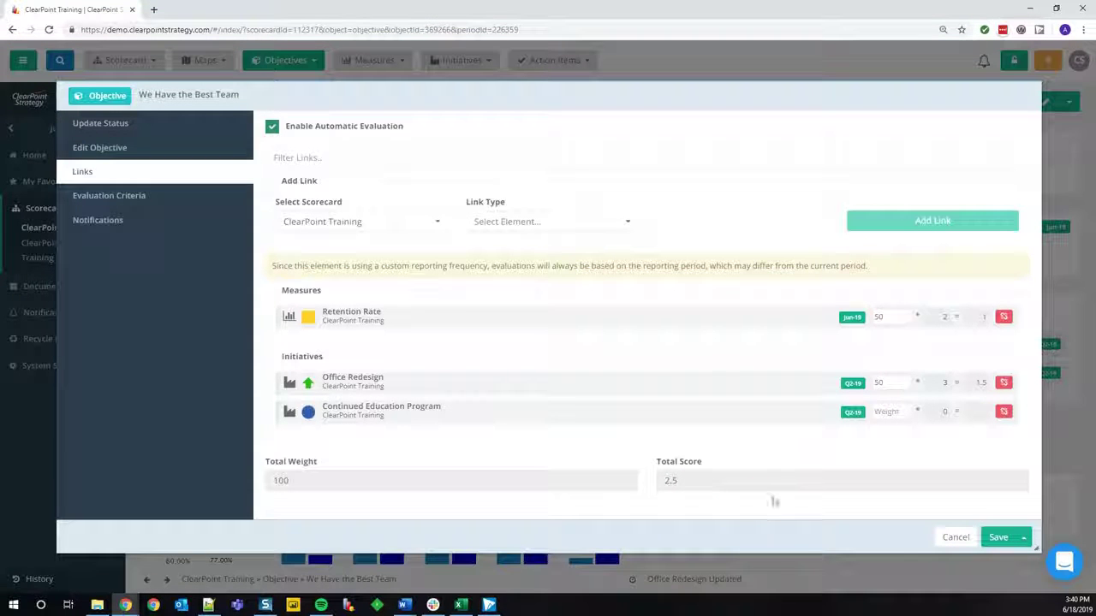
left_click(956, 536)
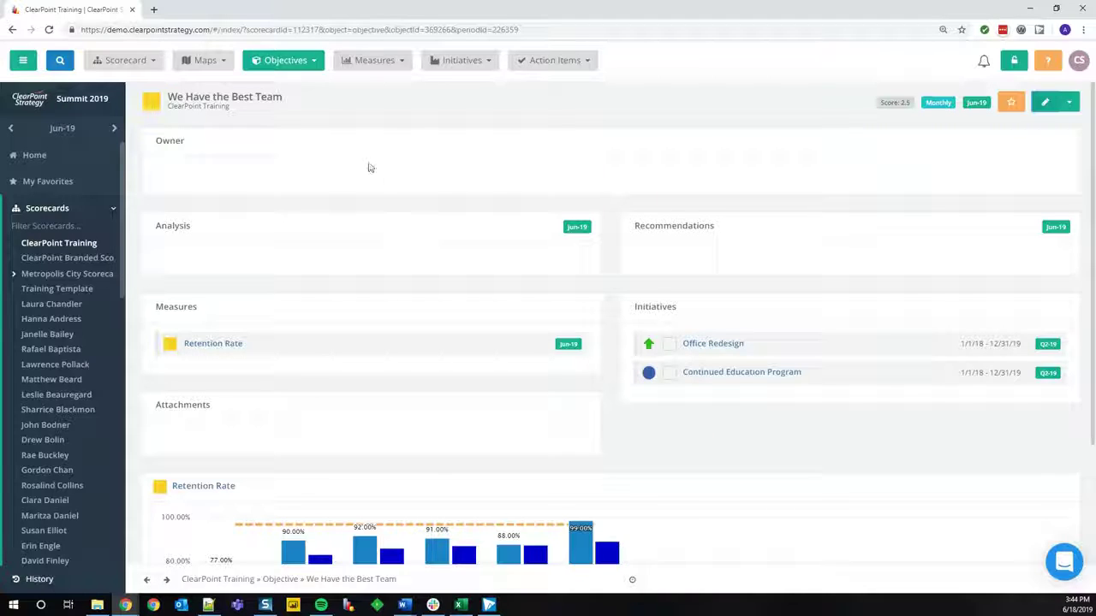
Open the Project Counter measure and examine its status chart and measure data.
left_click(360, 72)
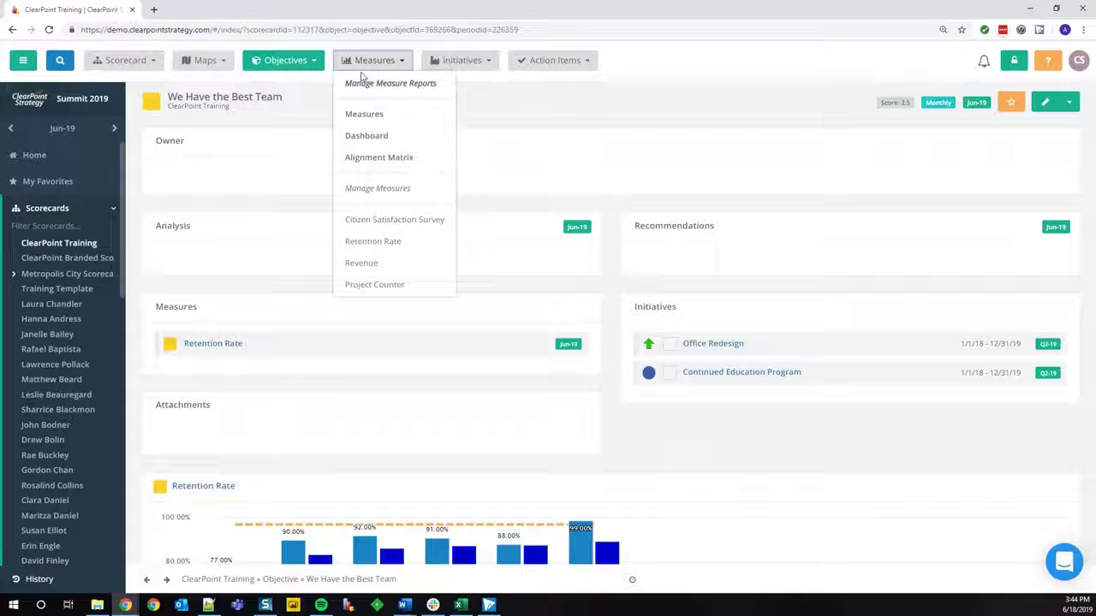
left_click(404, 285)
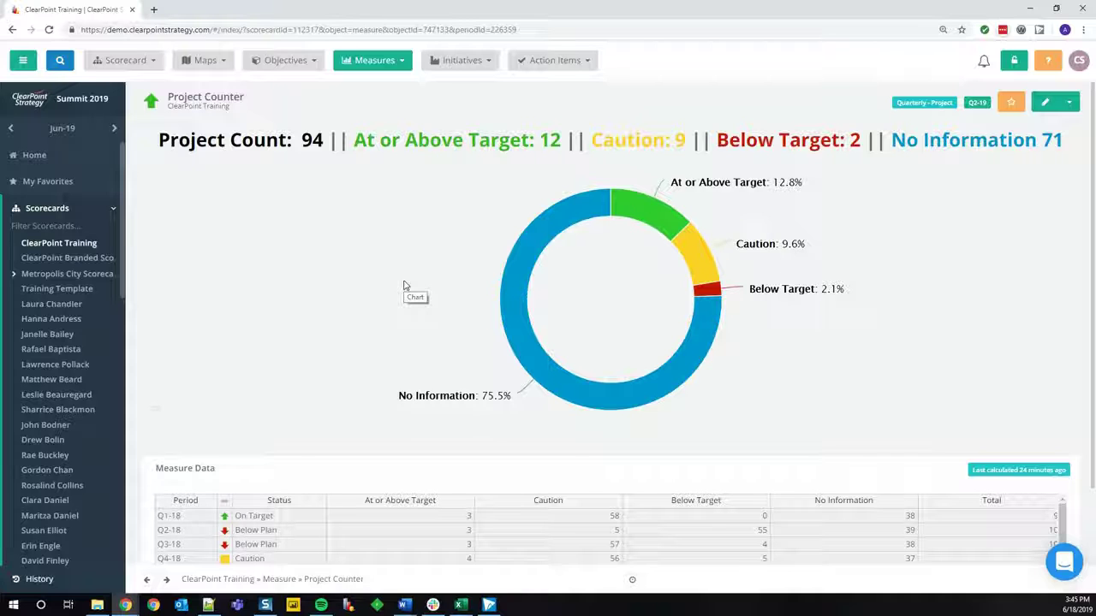
scroll(405, 285, "down", 1)
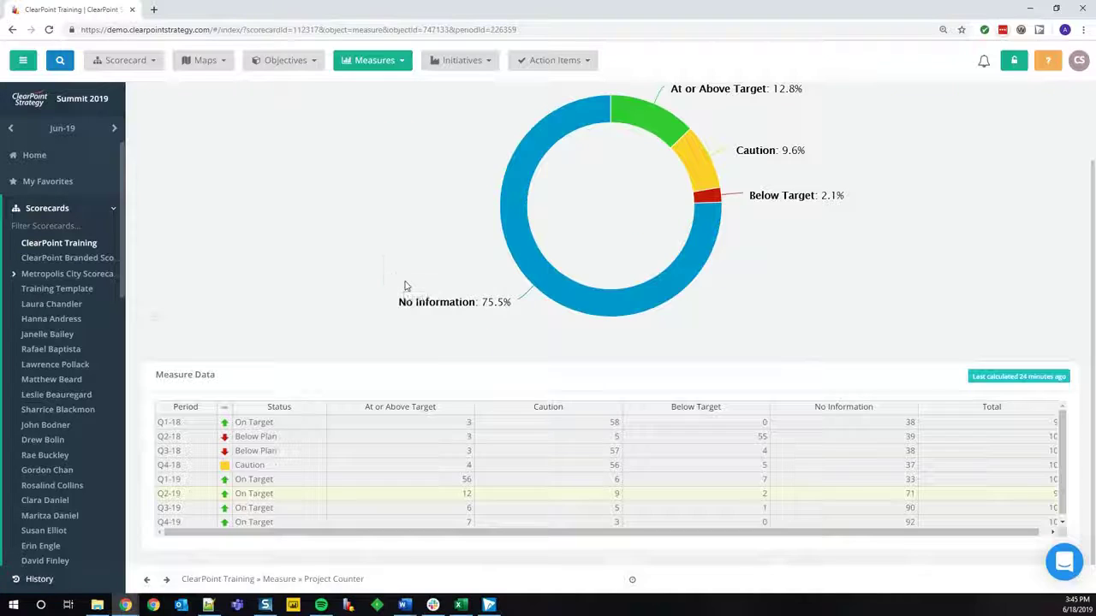
Review the At or Above Target series' Aggregate Status calculation, including its scorecards, element types and status indicators, and close it without saving.
left_click(454, 411)
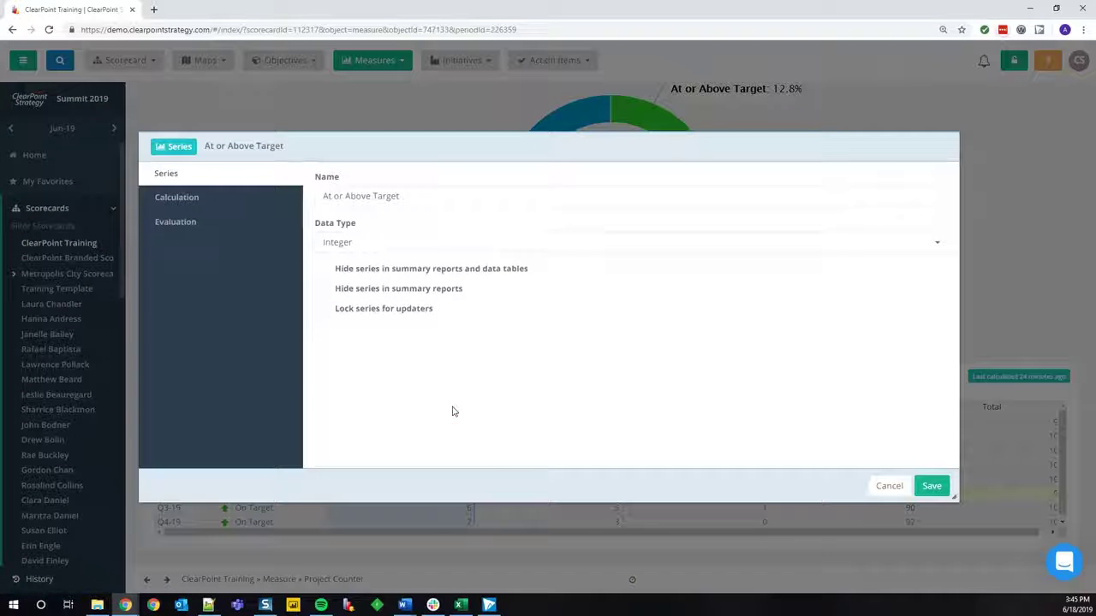
left_click(210, 197)
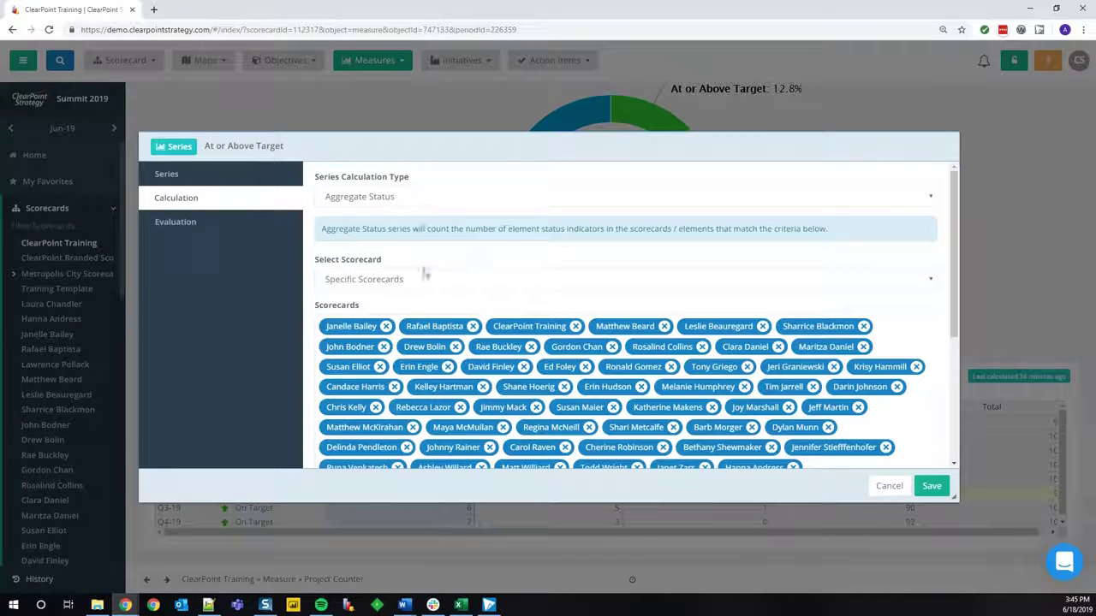
scroll(426, 273, "down", 3)
scroll(556, 257, "up", 2)
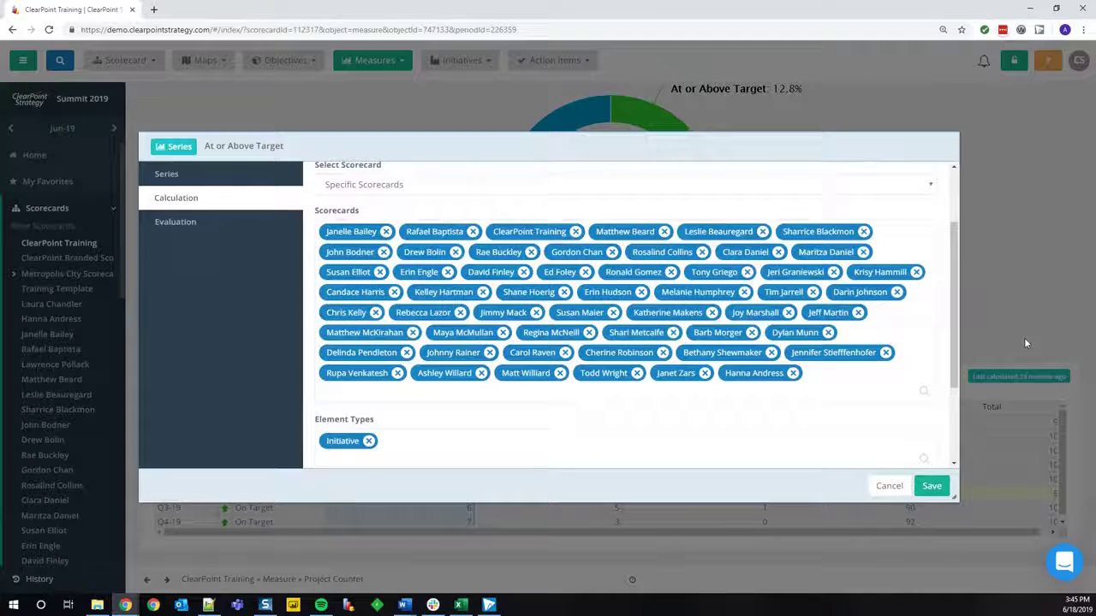
scroll(452, 346, "down", 3)
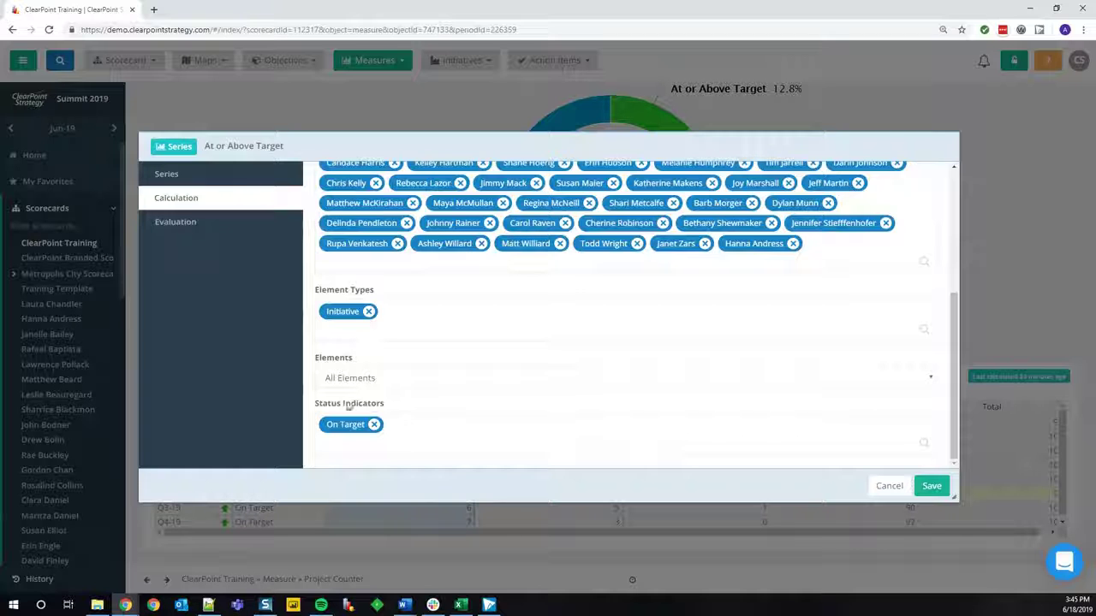
left_click(374, 426)
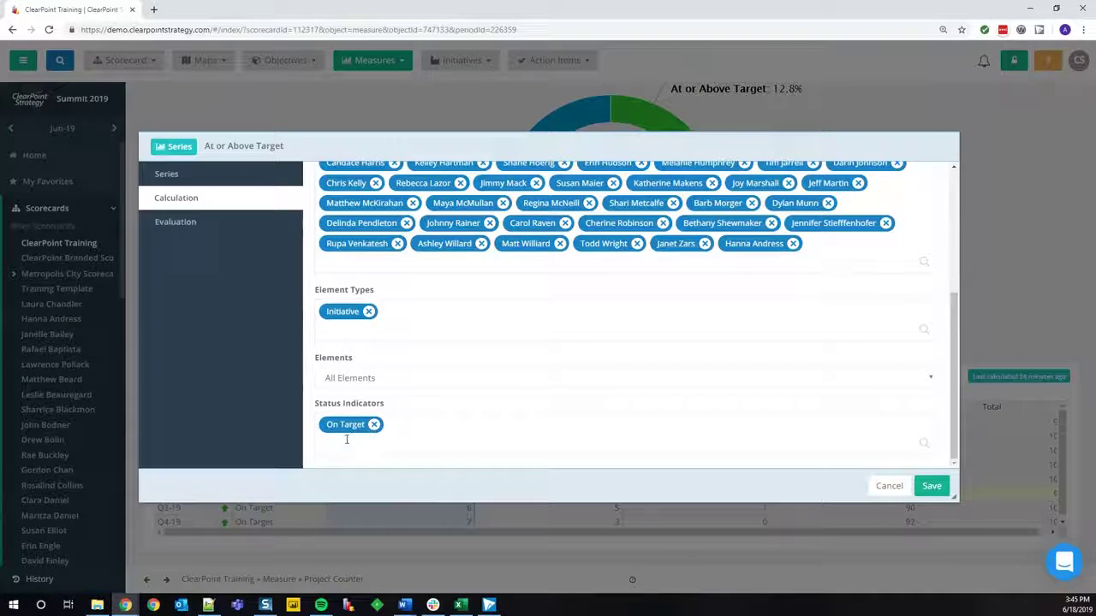
left_click(888, 486)
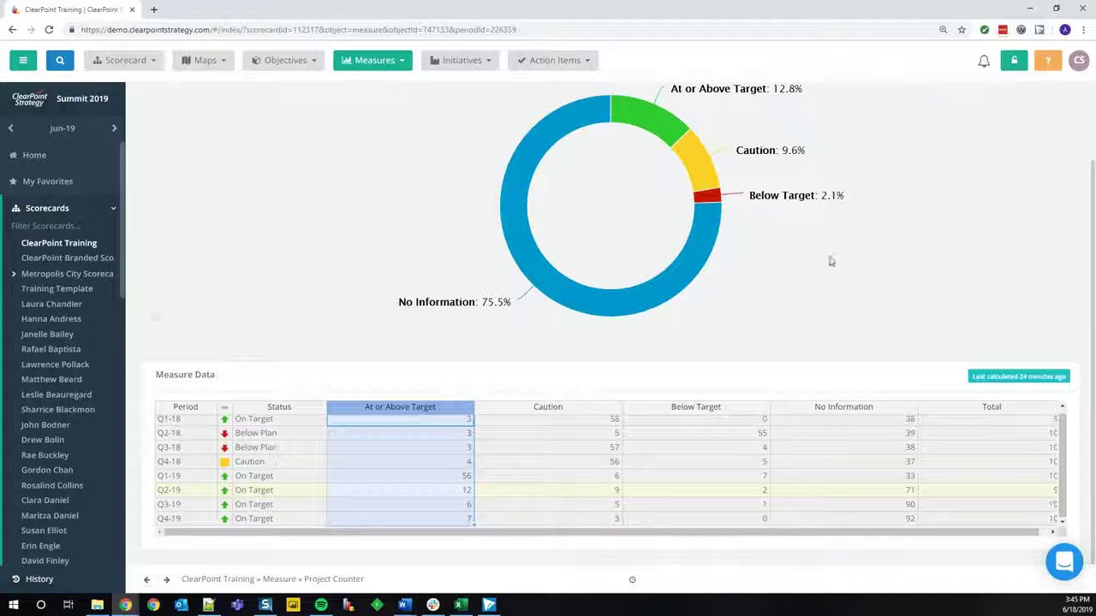
Inspect the data tokens in Project Counter's HTML with Data field and leave editing without saving.
scroll(829, 261, "up", 2)
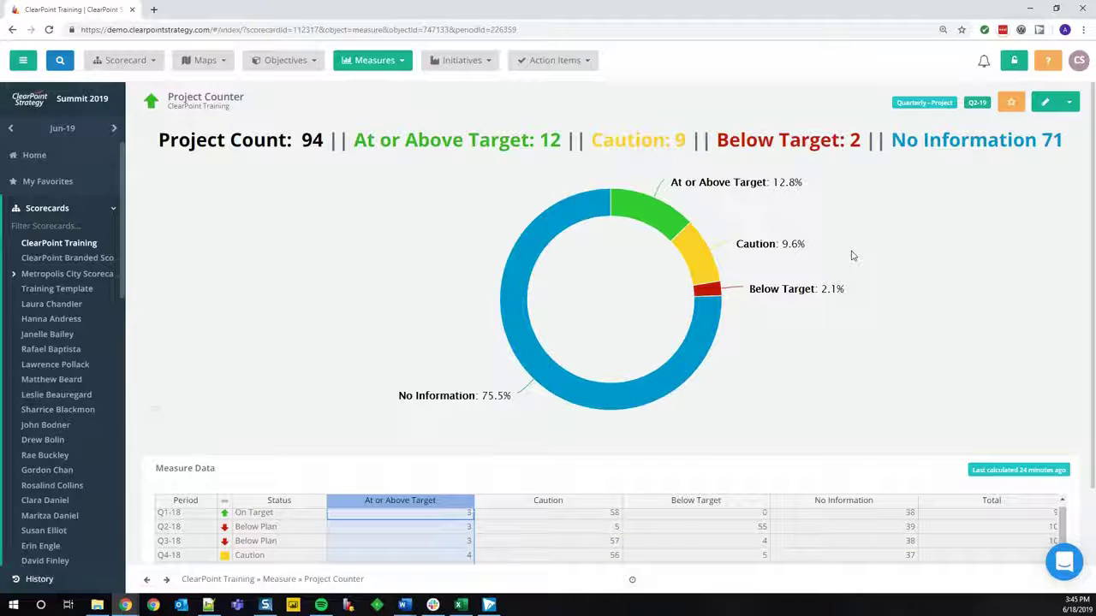
double_click(852, 253)
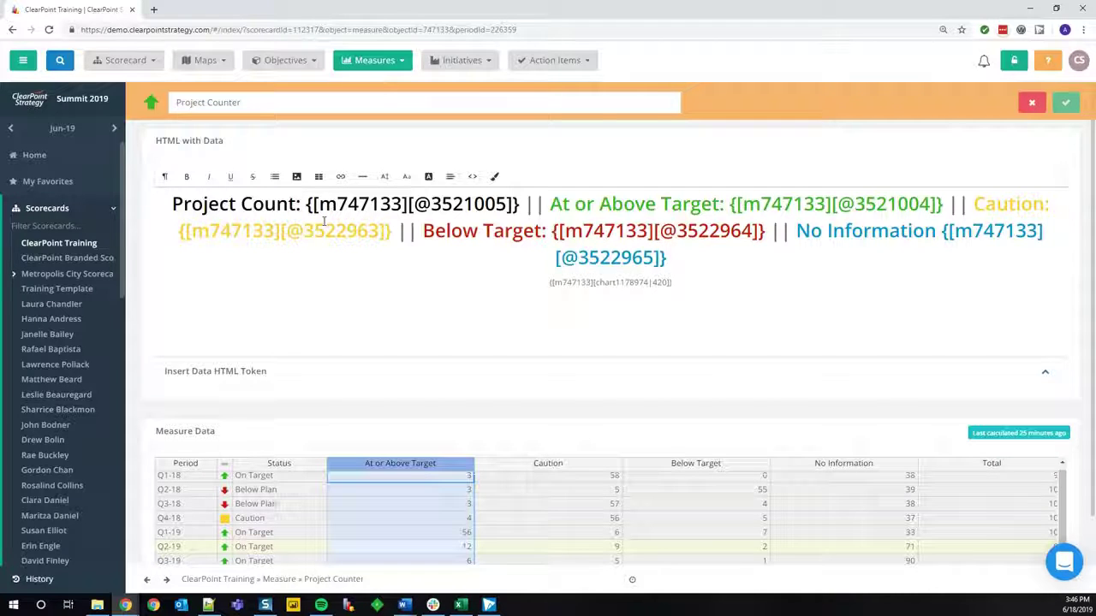
left_click(1031, 102)
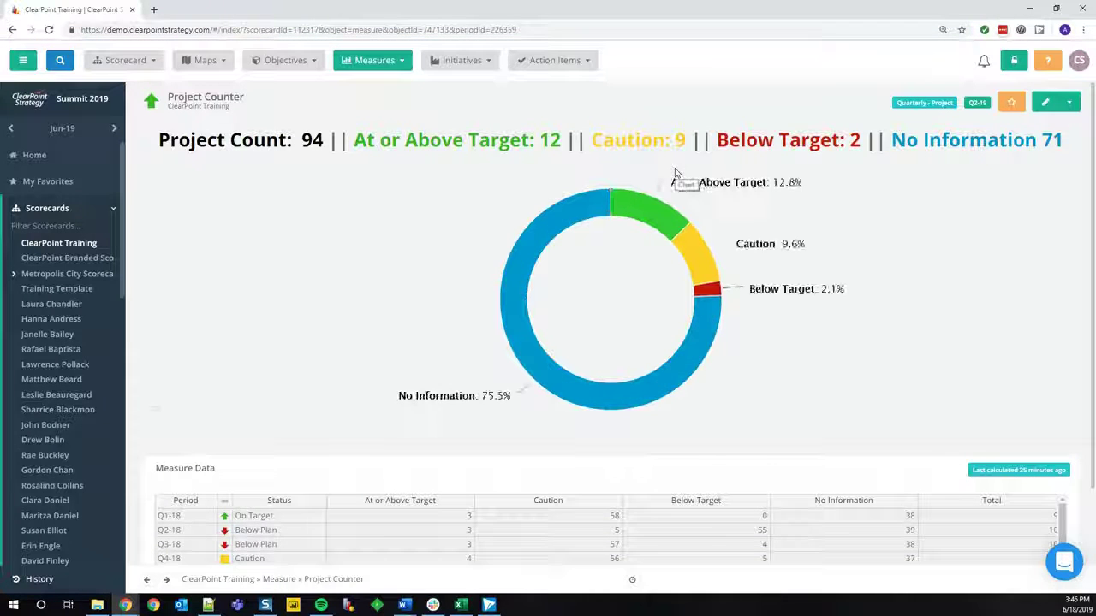